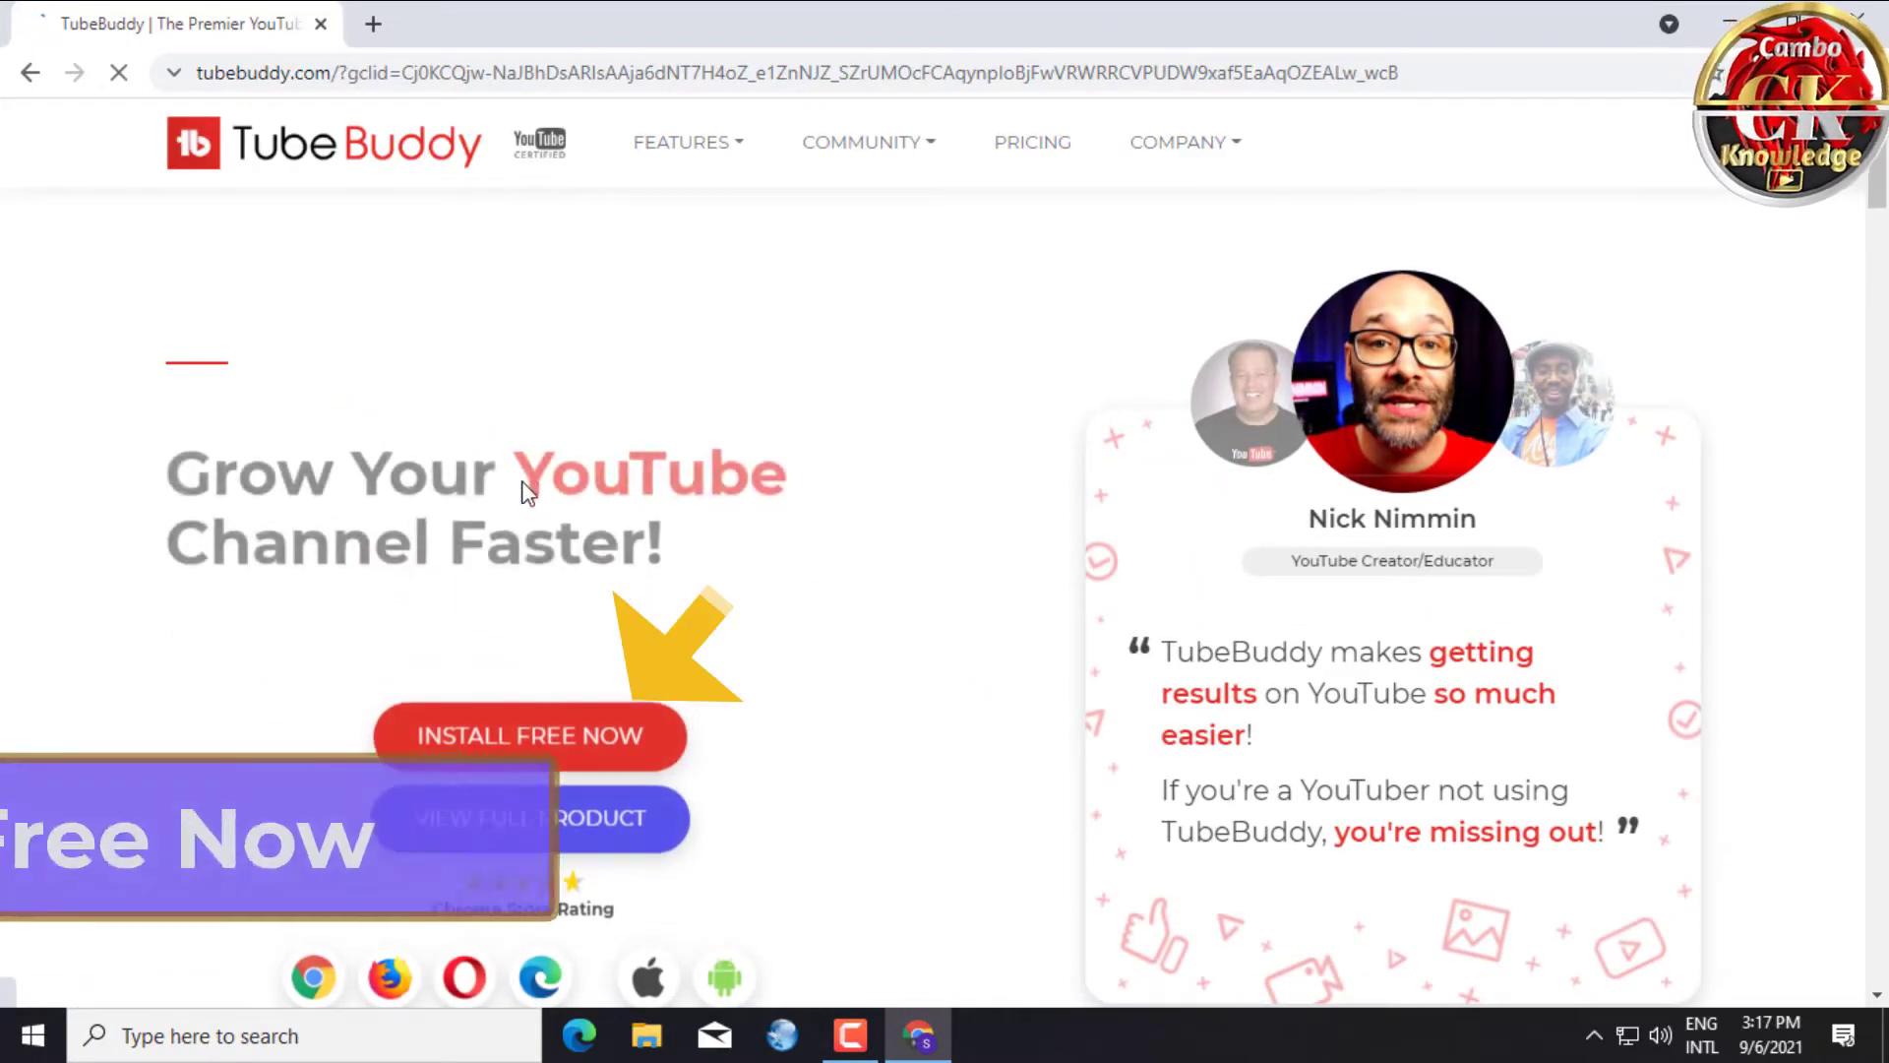
Install the TubeBuddy extension from its website through the Chrome Web Store and turn on browser sync for the signed-in account.
left_click(581, 740)
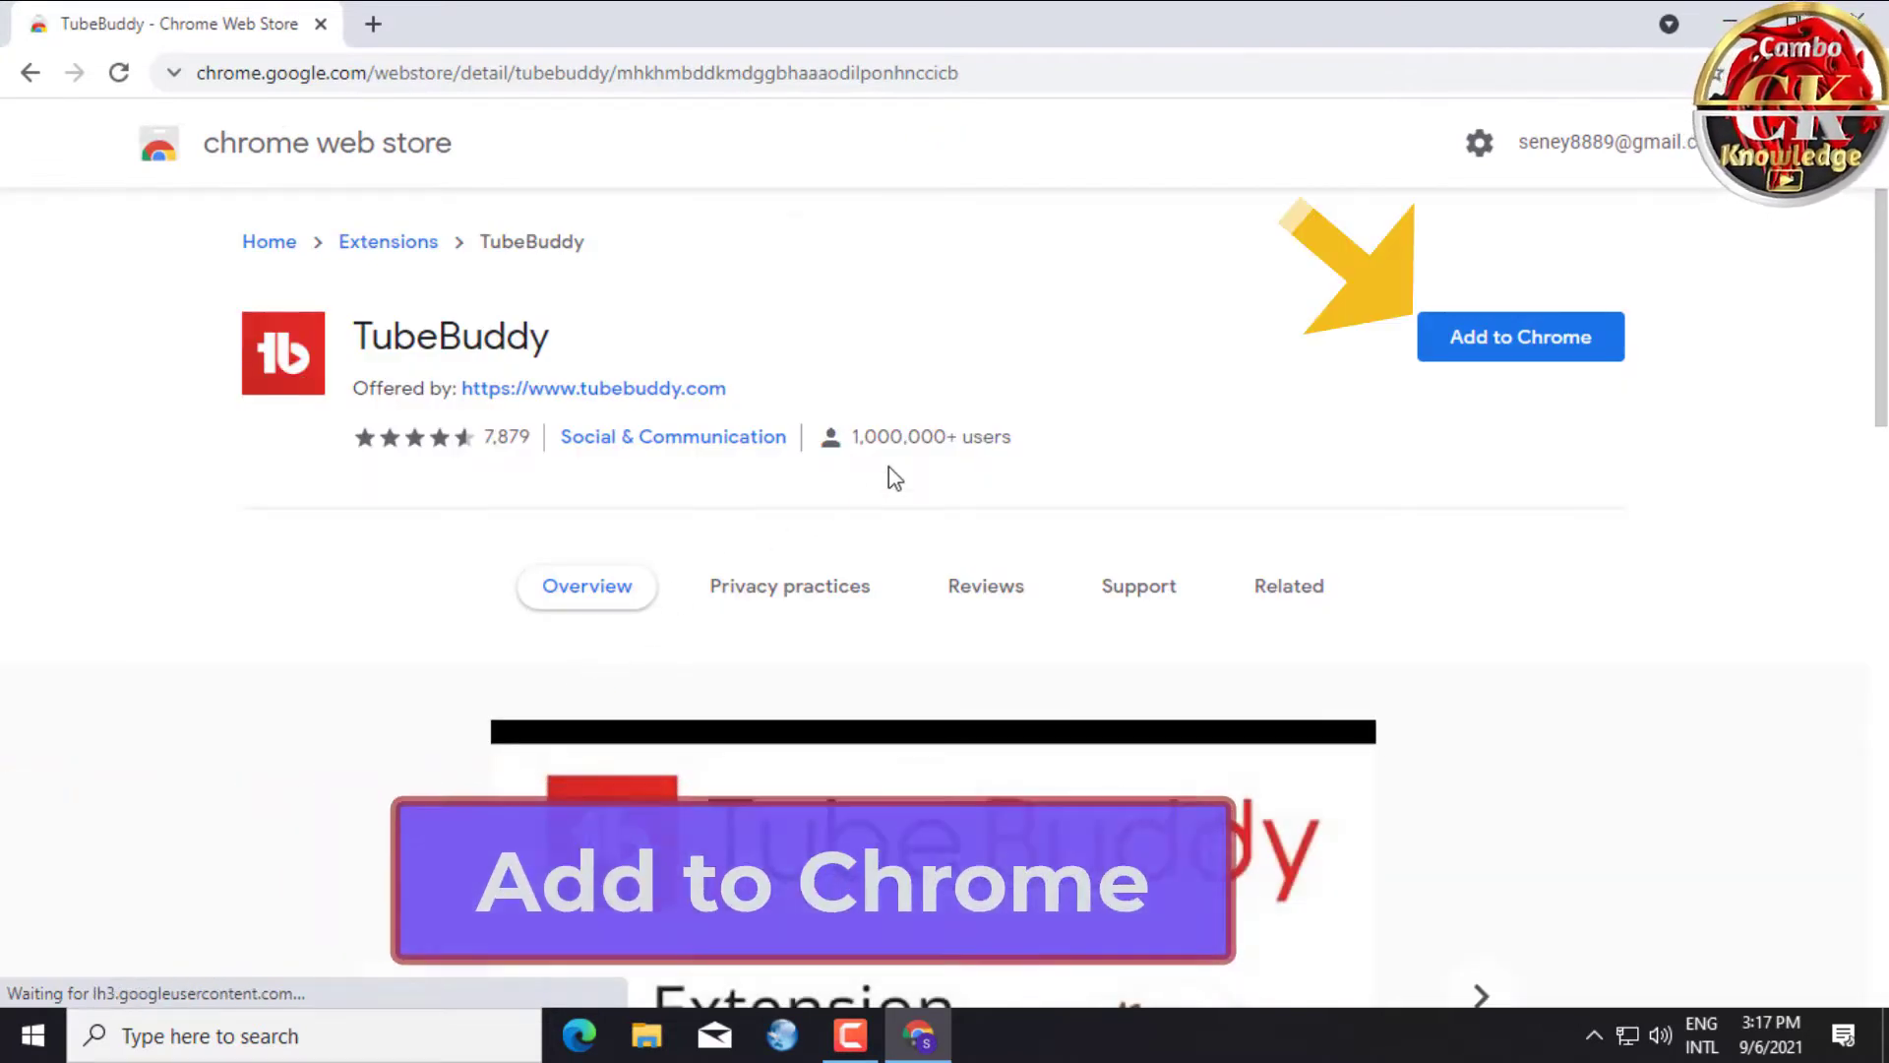
left_click(1518, 367)
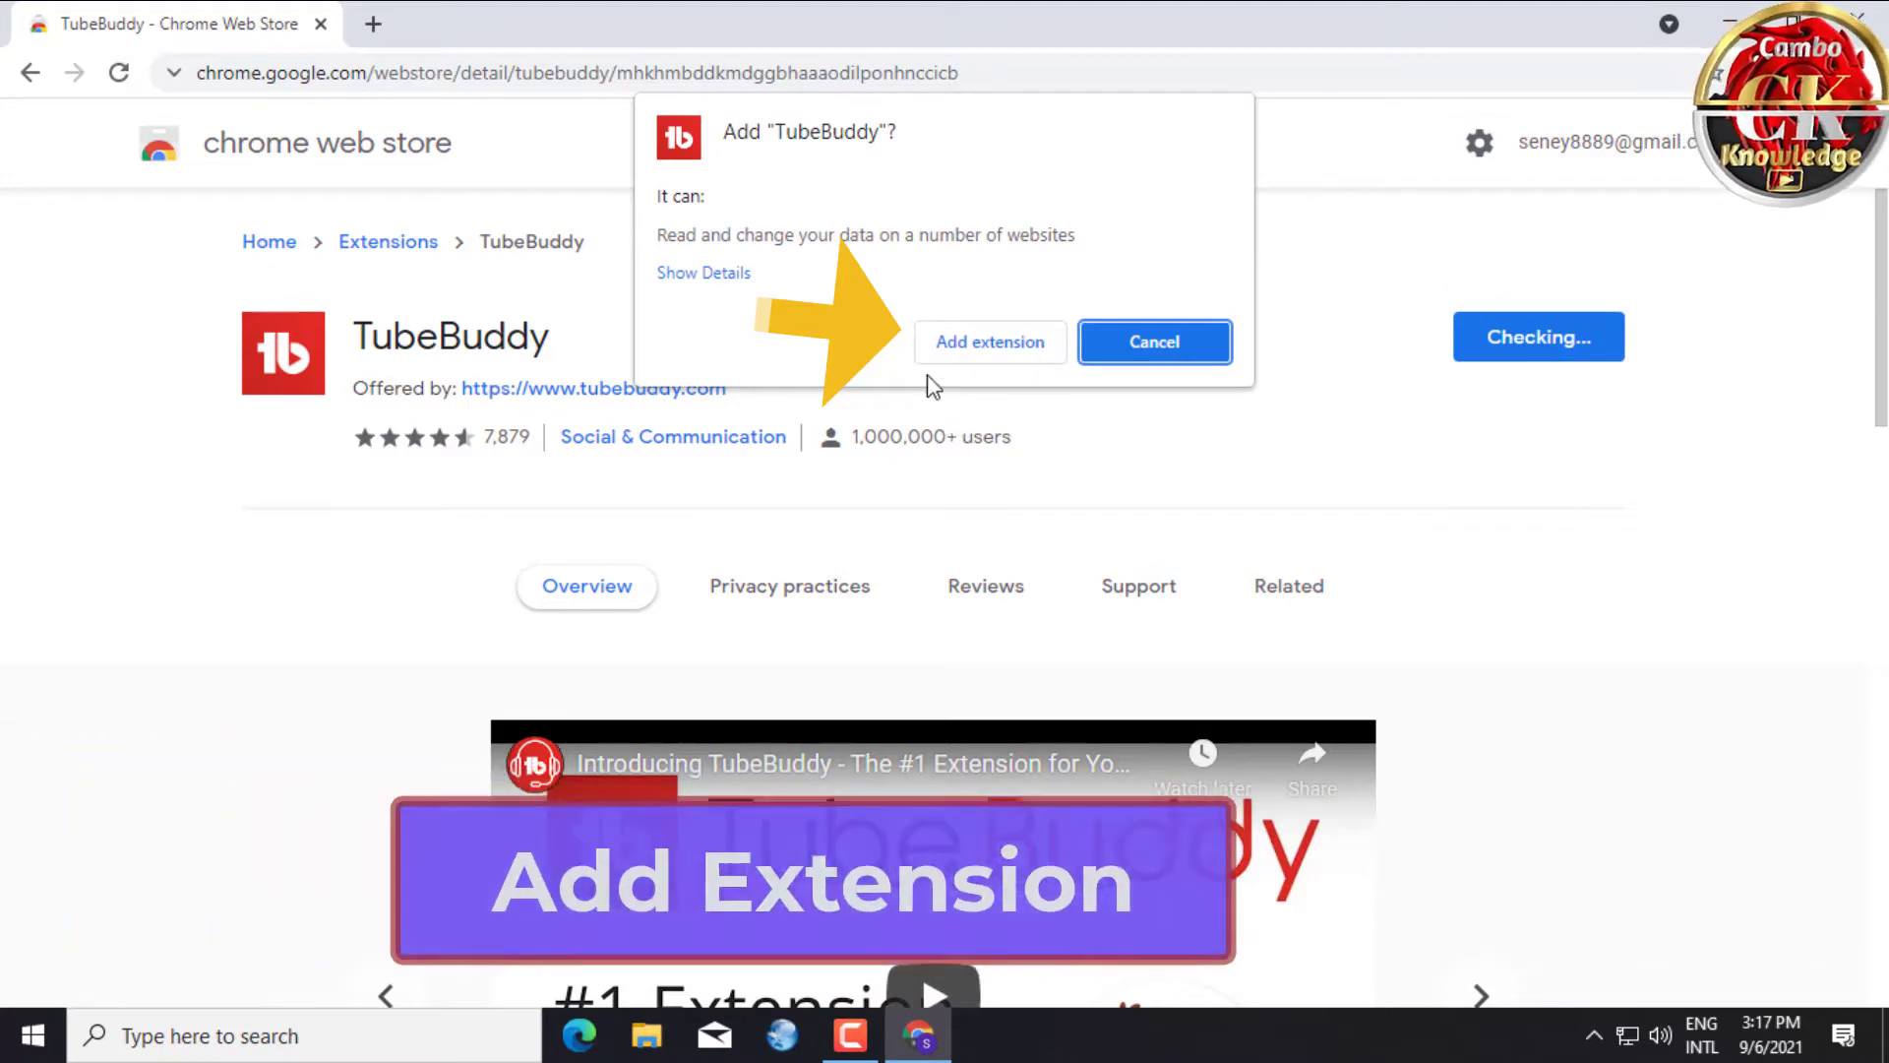
left_click(982, 360)
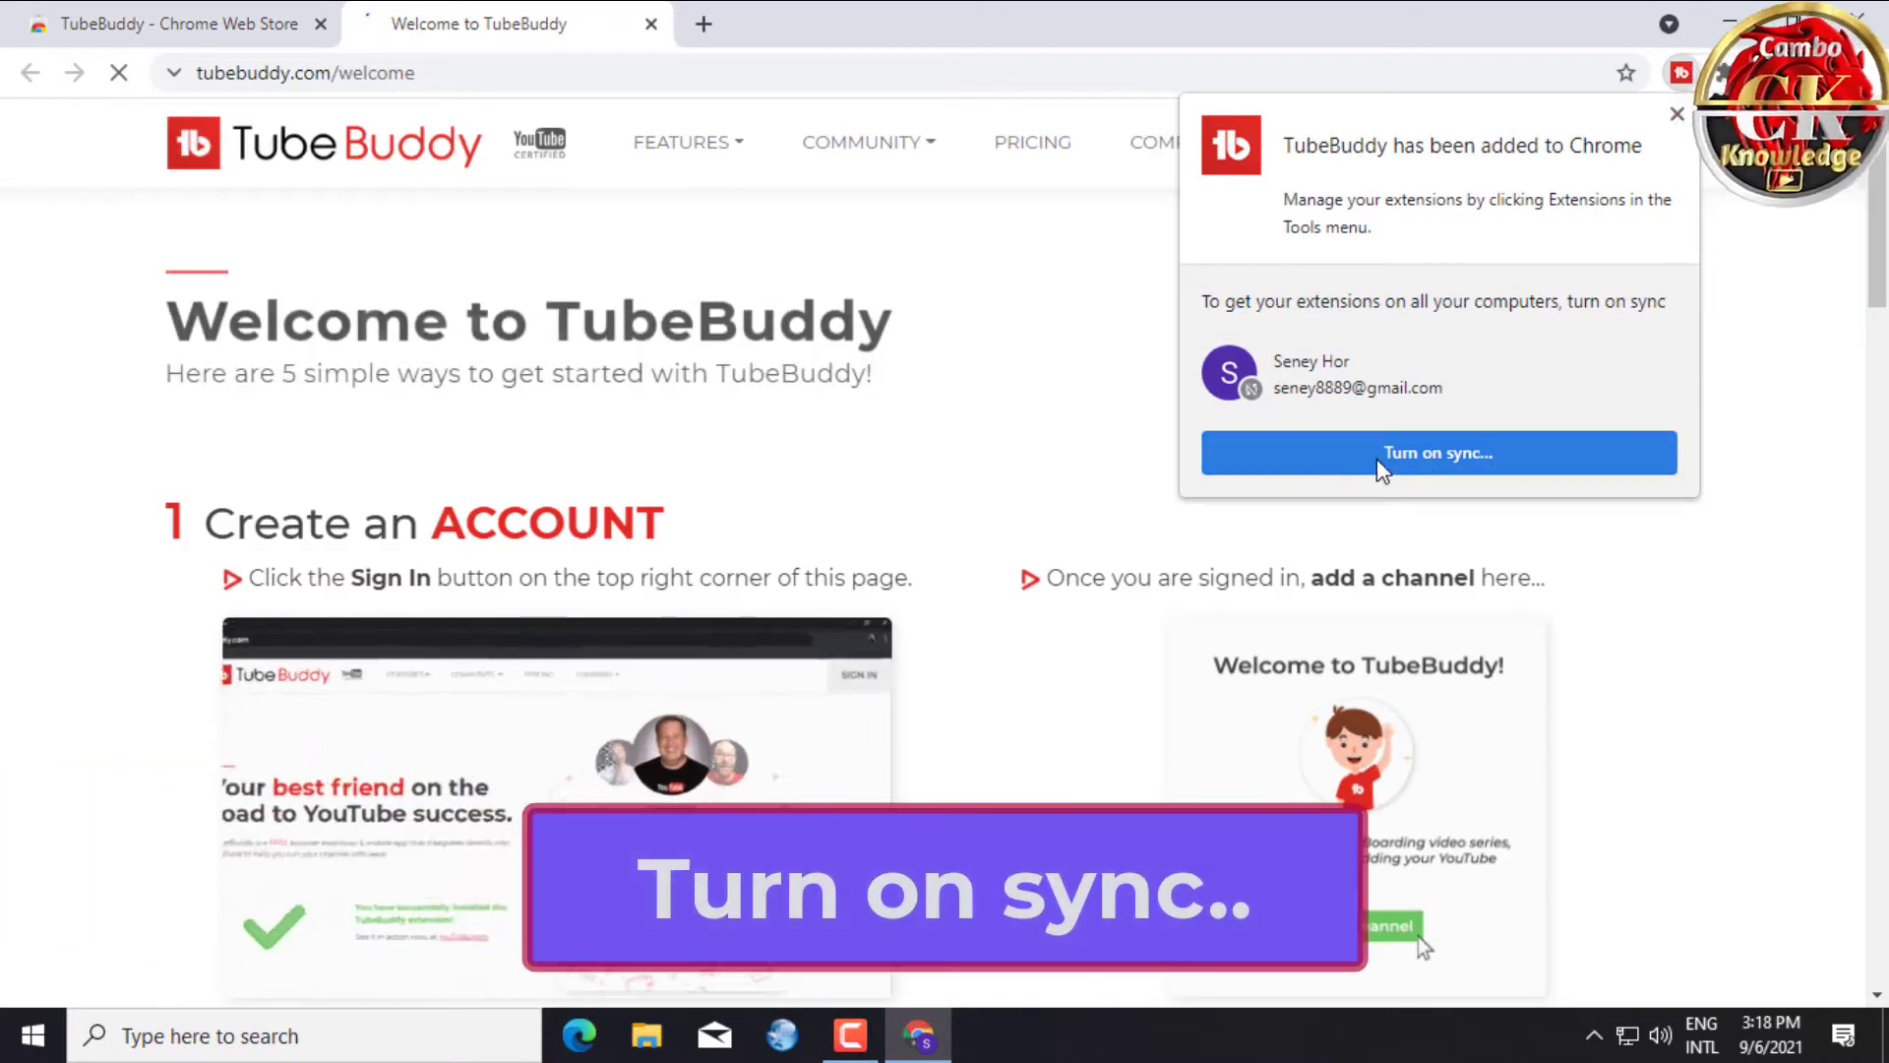
left_click(1483, 459)
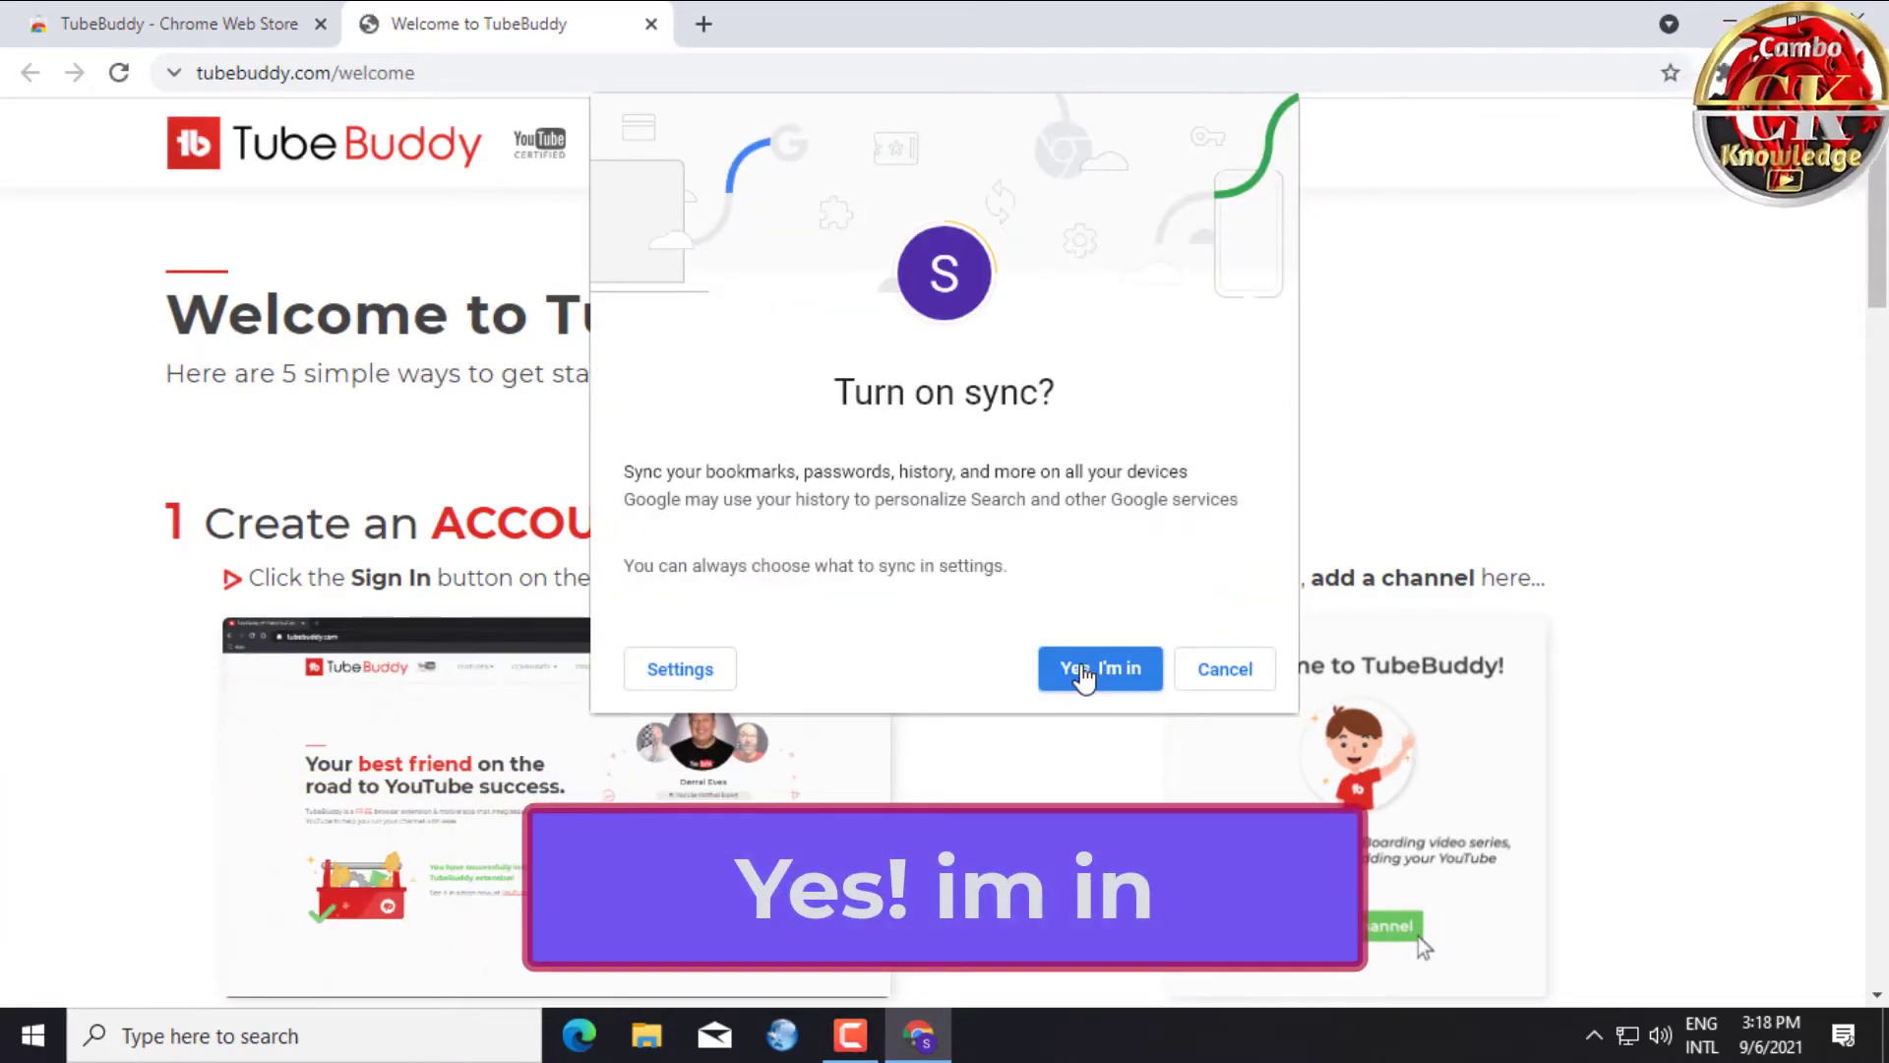
left_click(1083, 675)
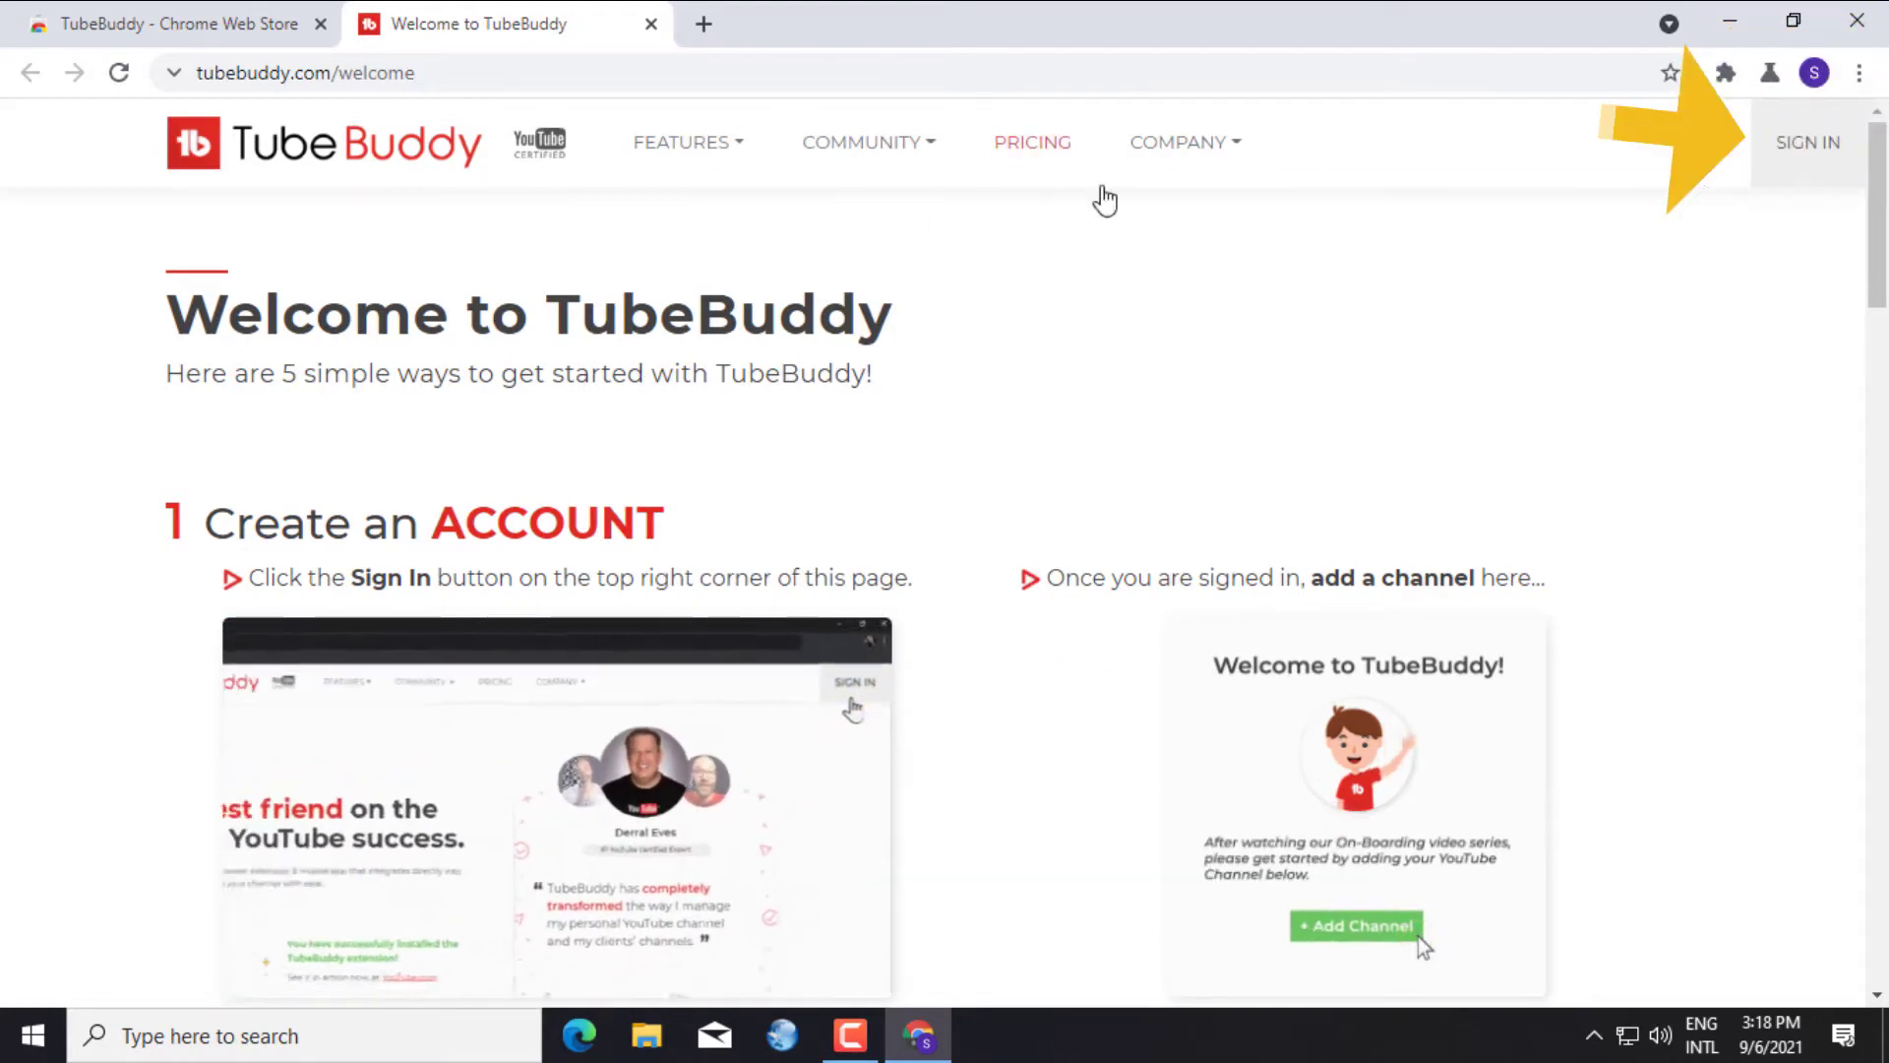
Sign in to the TubeBuddy website with the existing Google account, agreeing to the Privacy Policy and Terms of Use.
left_click(1820, 153)
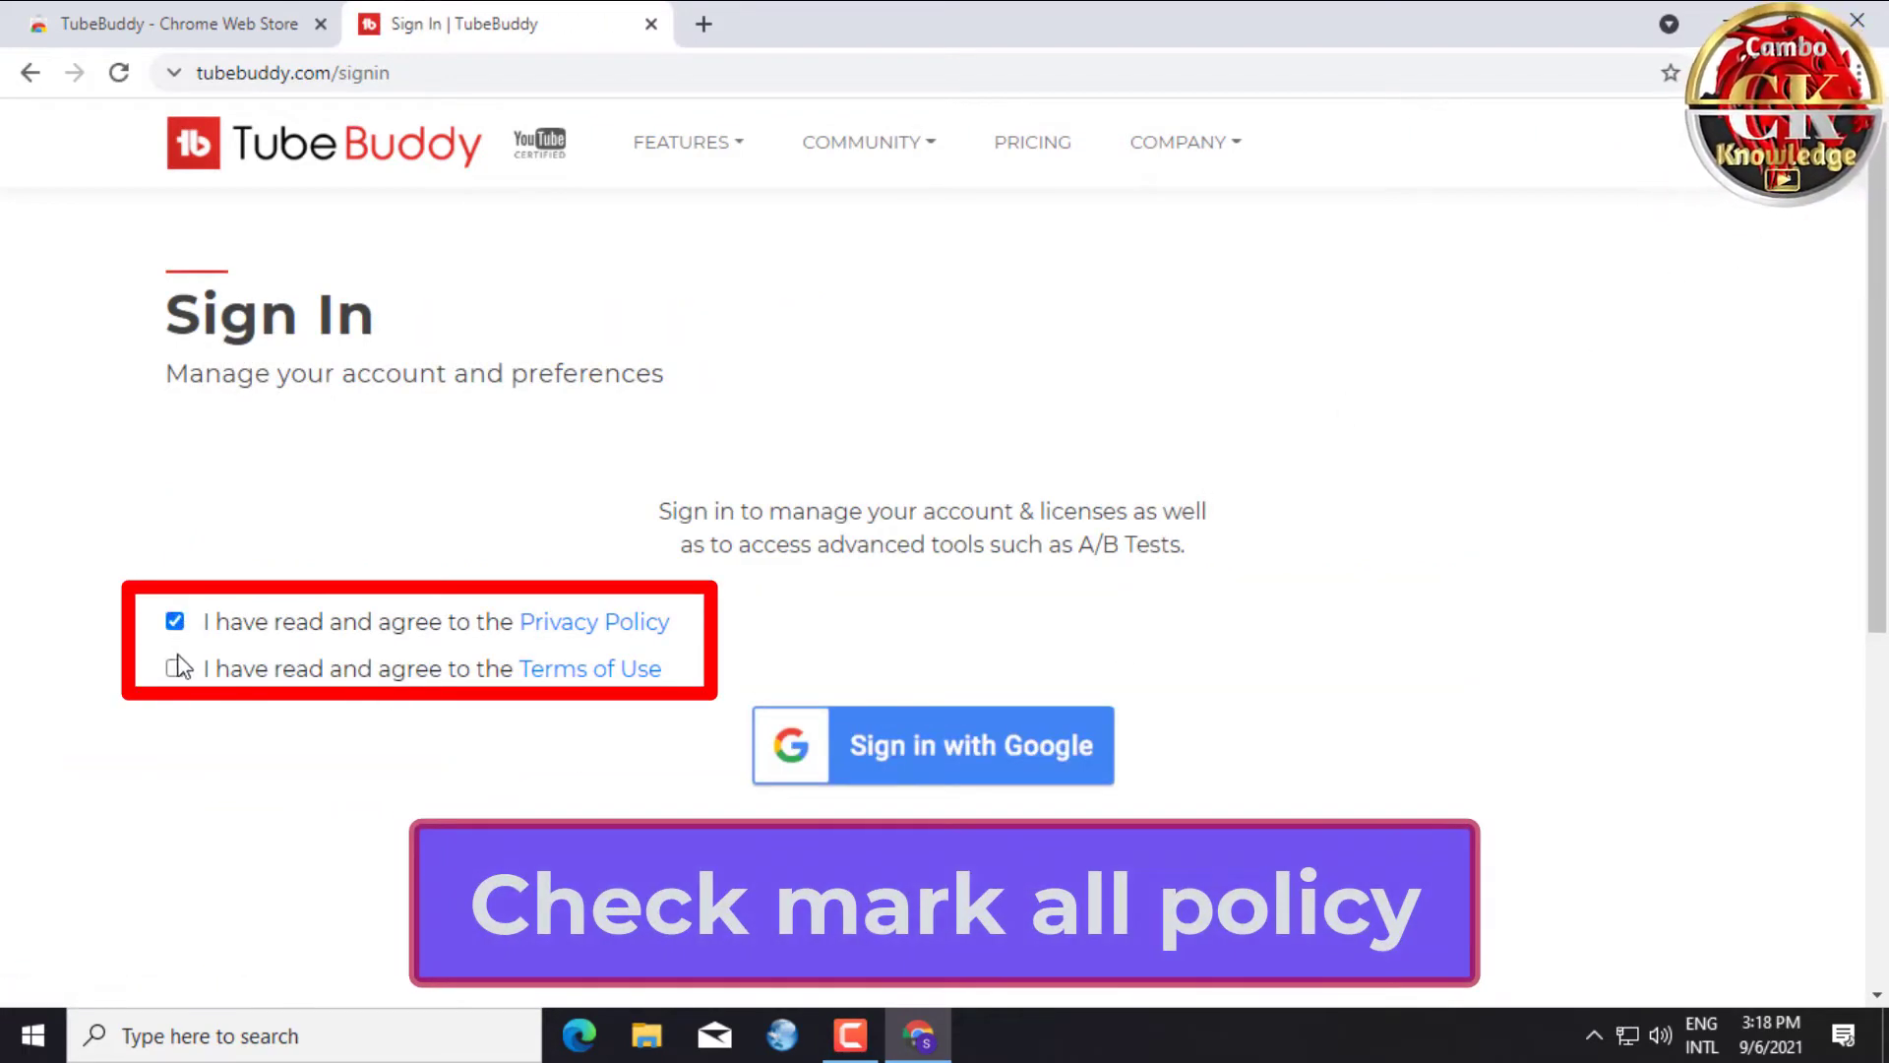
left_click(177, 669)
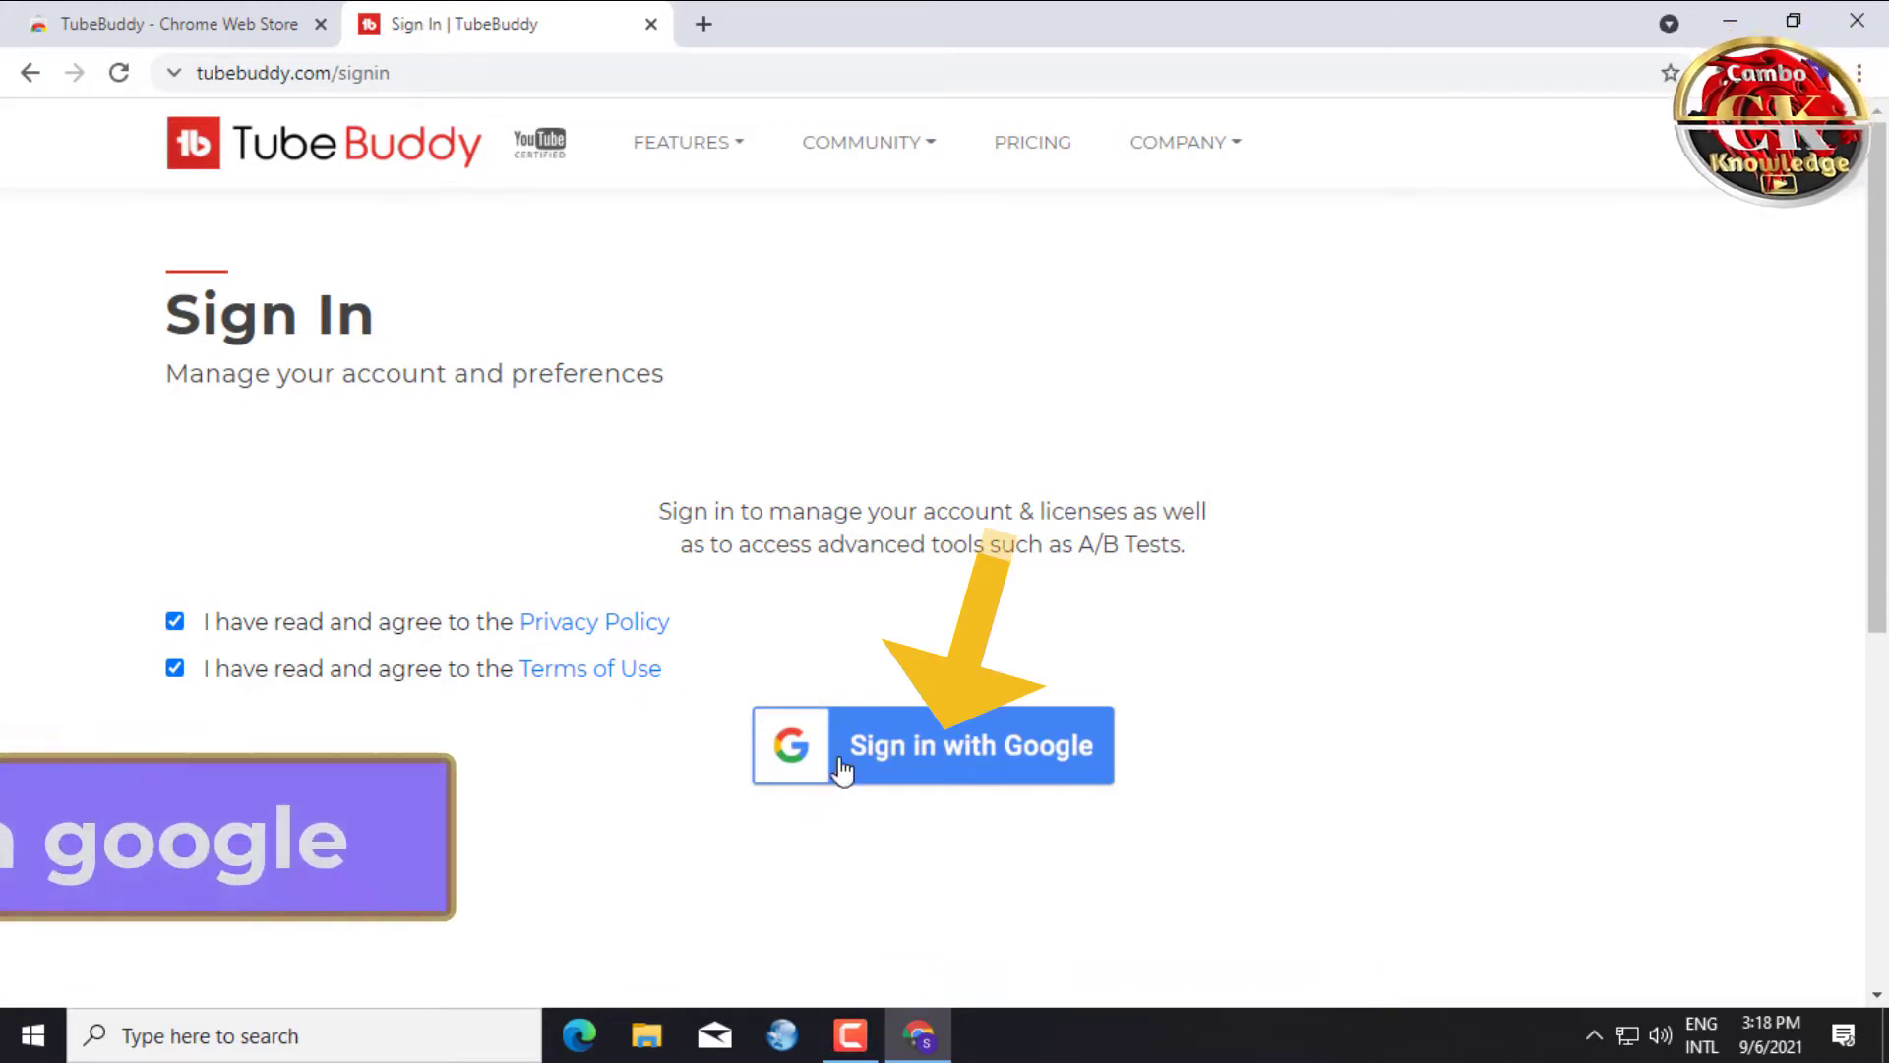
left_click(948, 744)
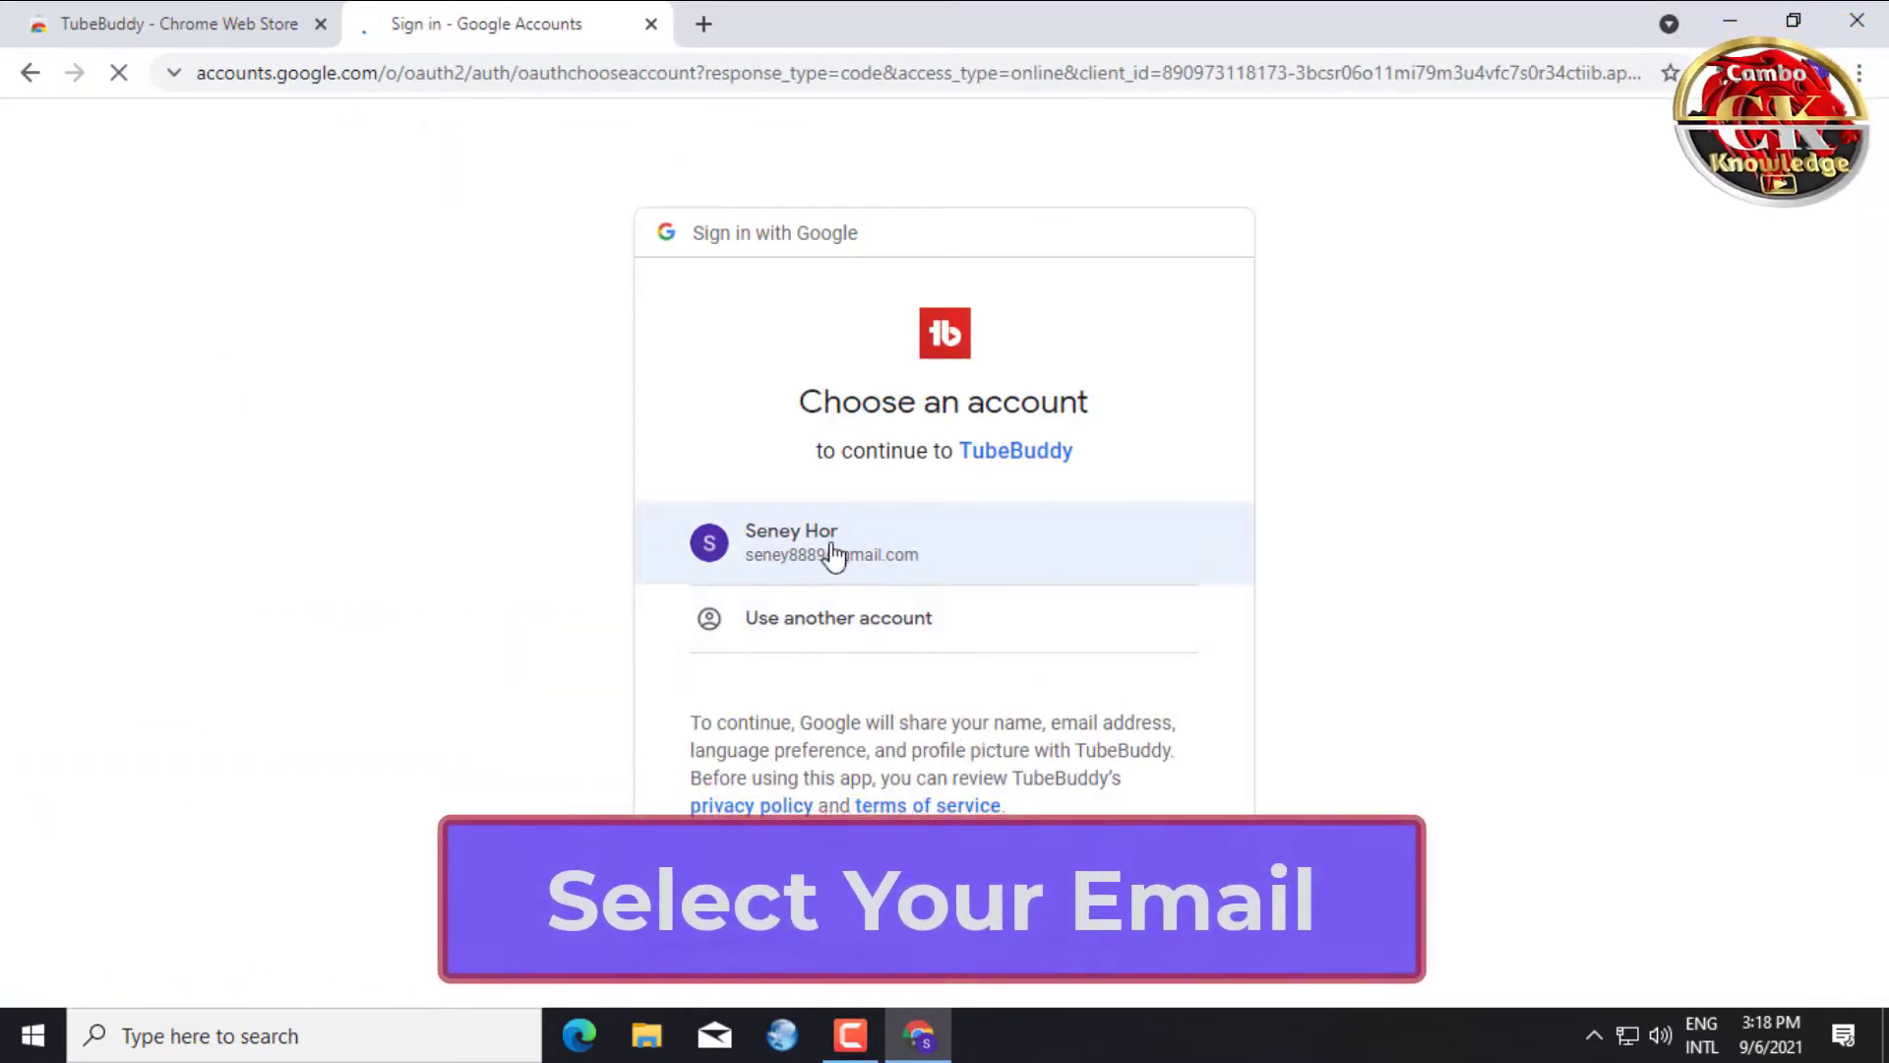
left_click(897, 552)
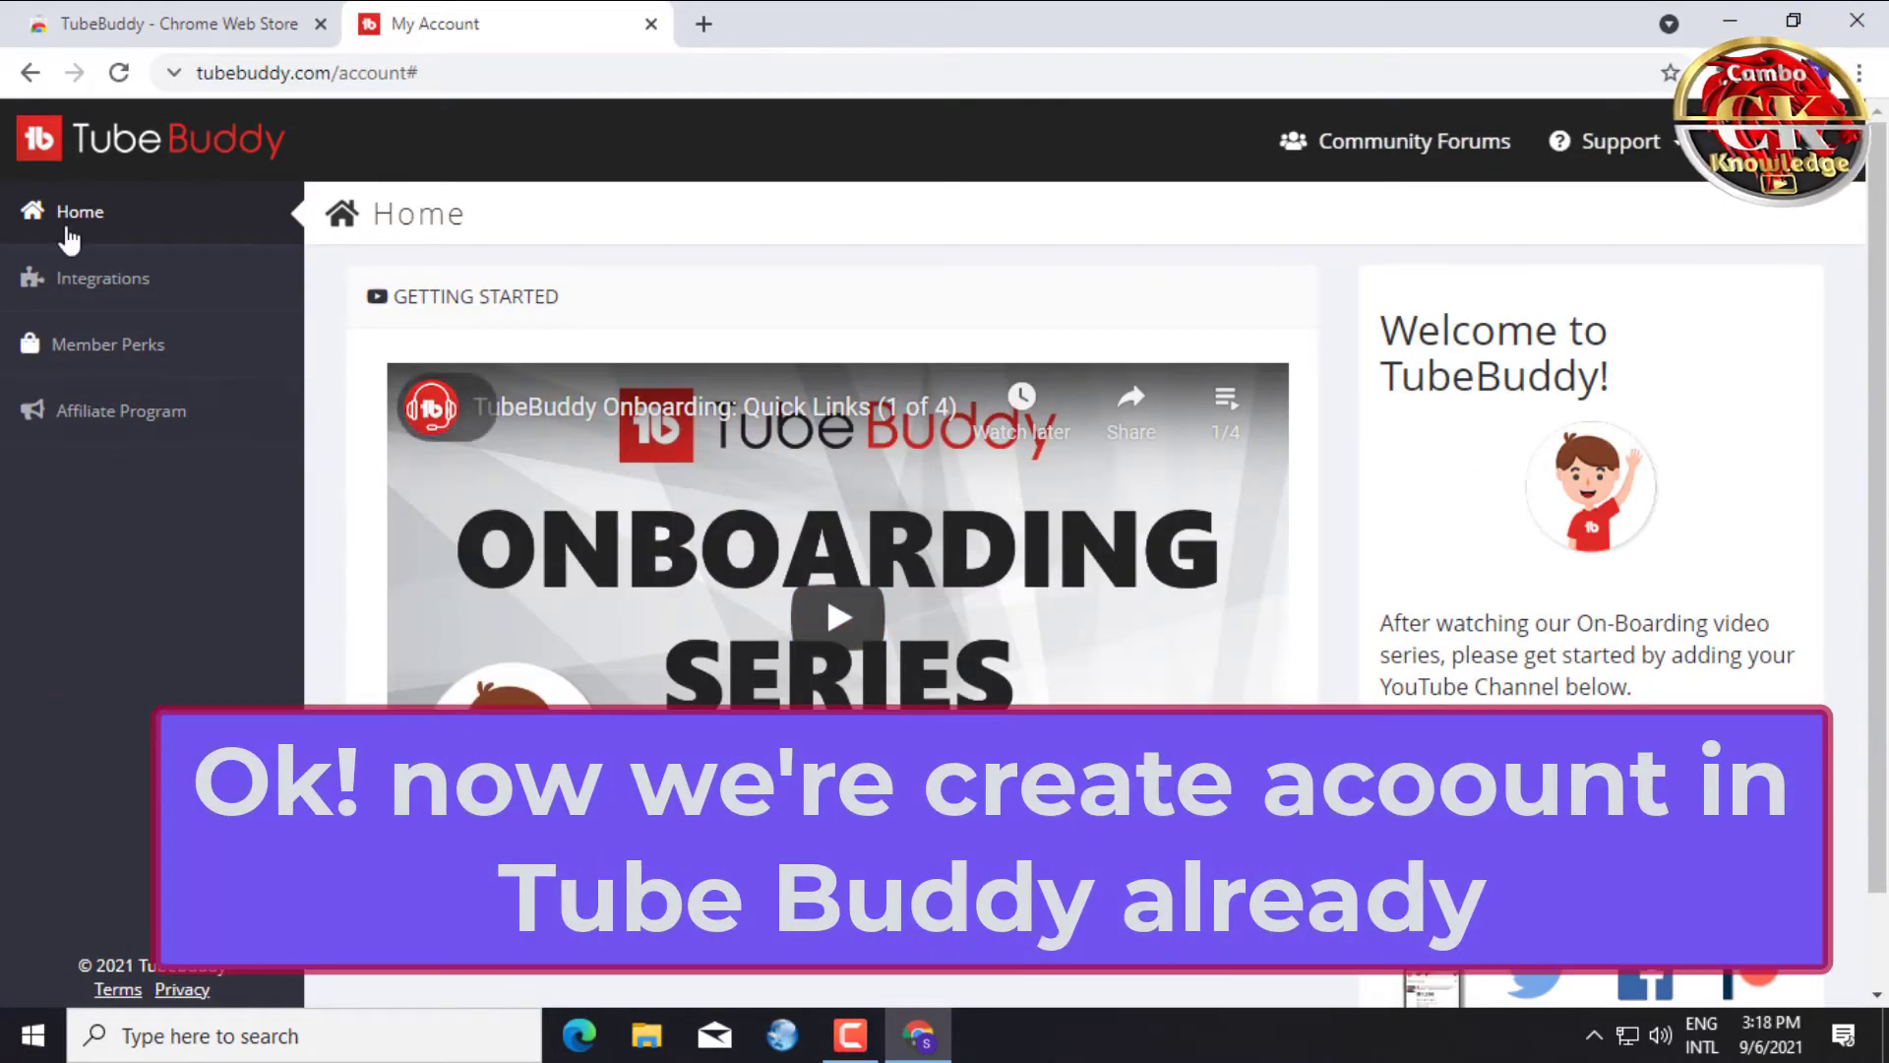
left_click(1801, 141)
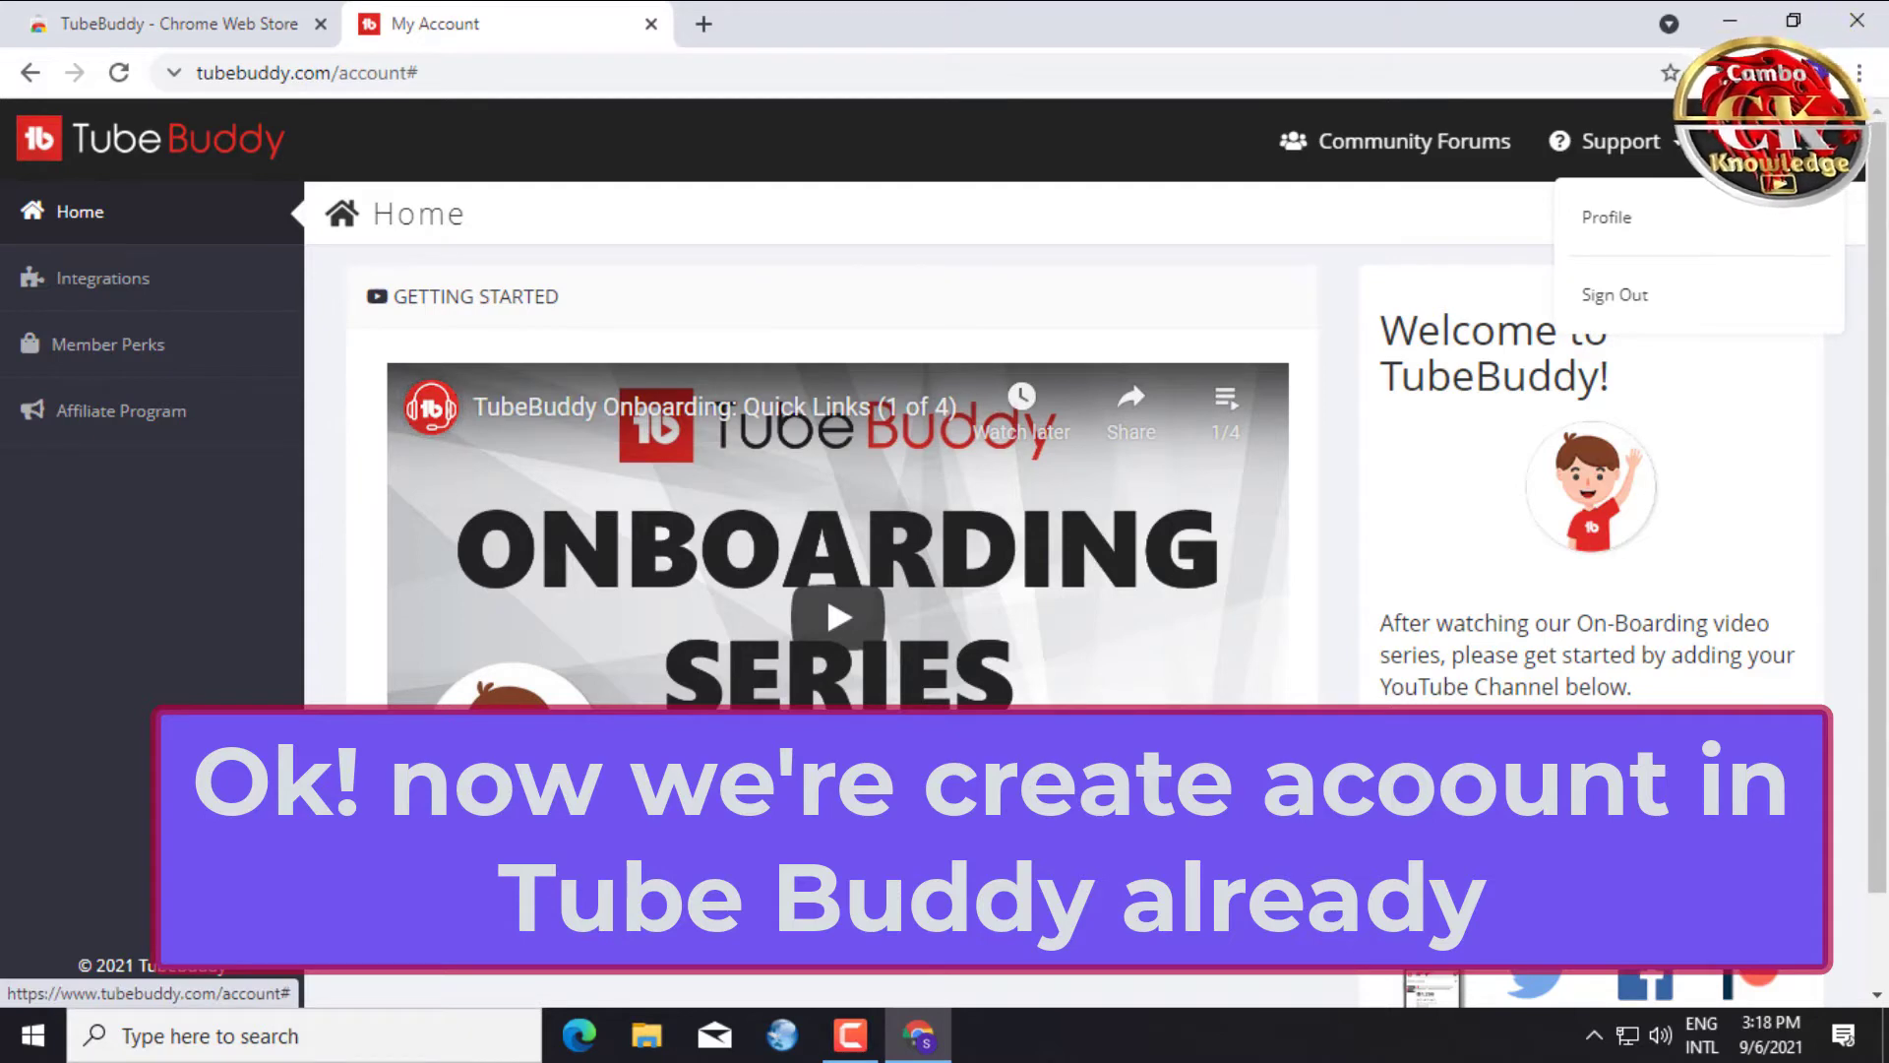
left_click(619, 120)
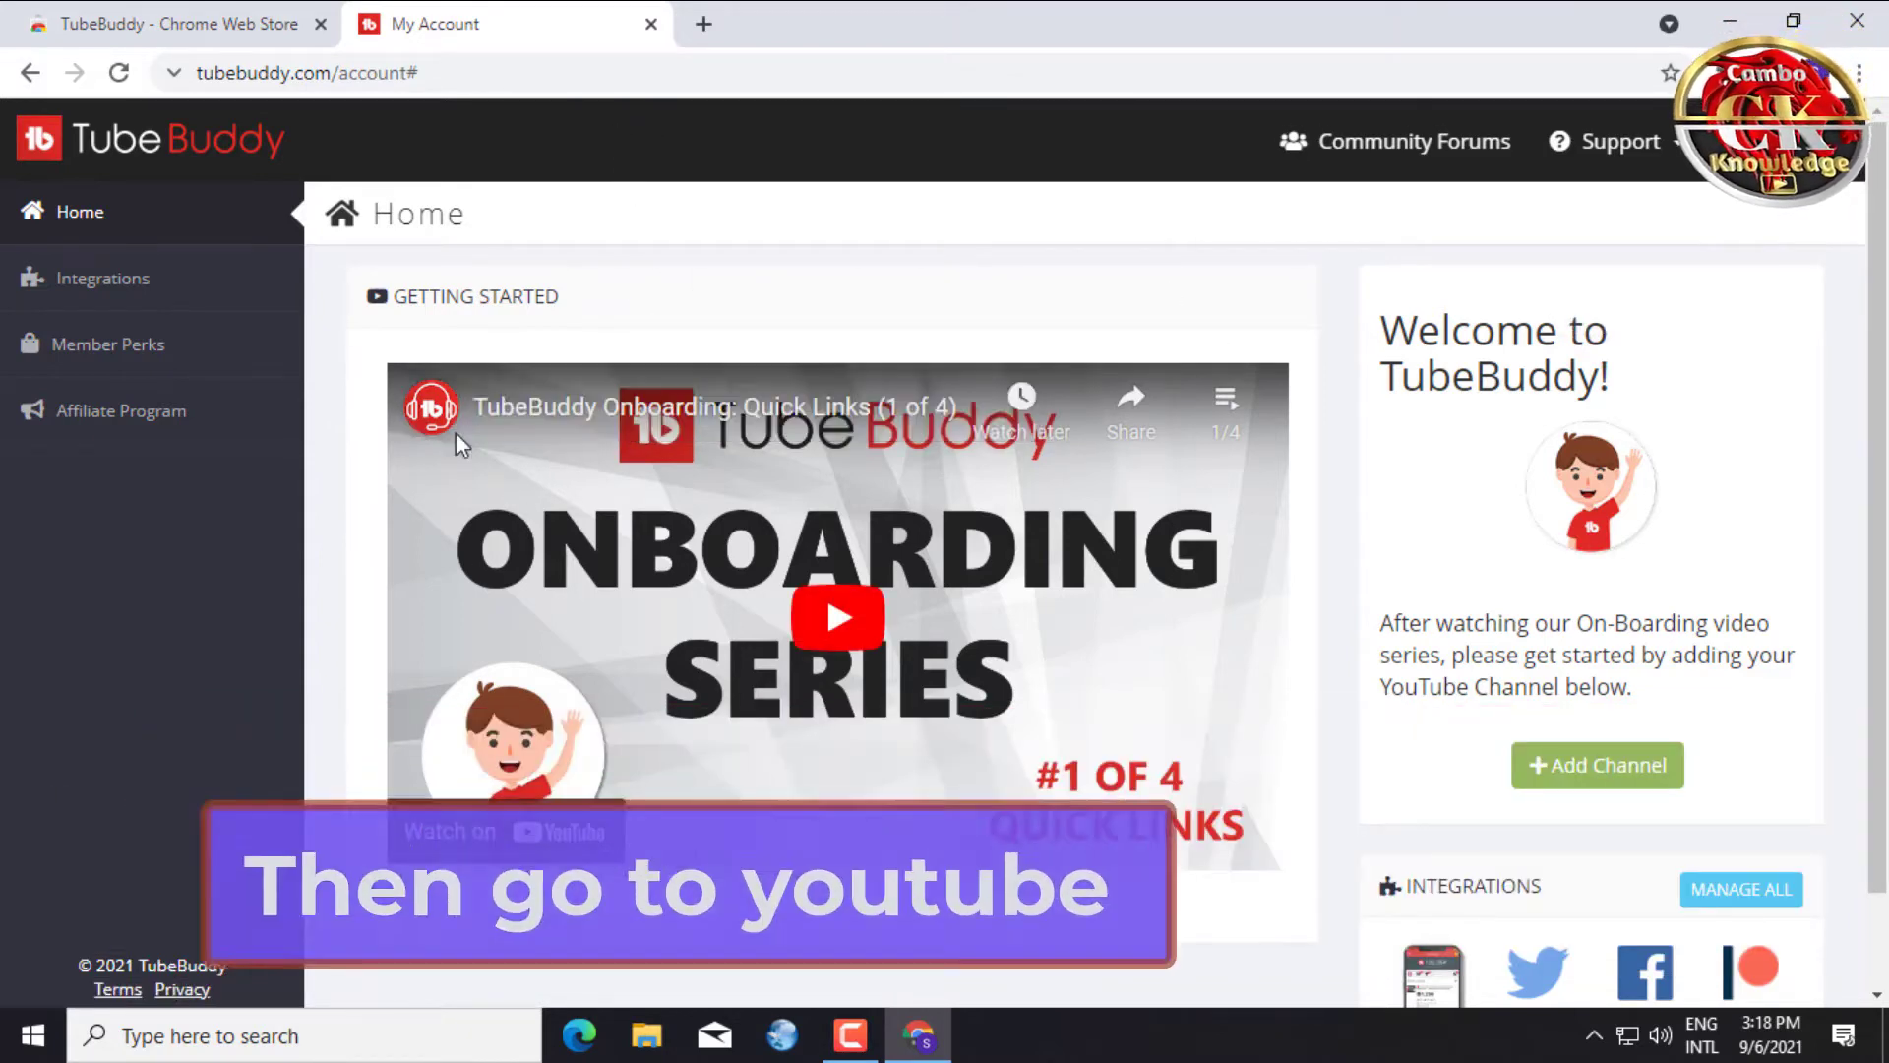
Go to youtube.com in the current tab and block its notification request.
left_click(595, 64)
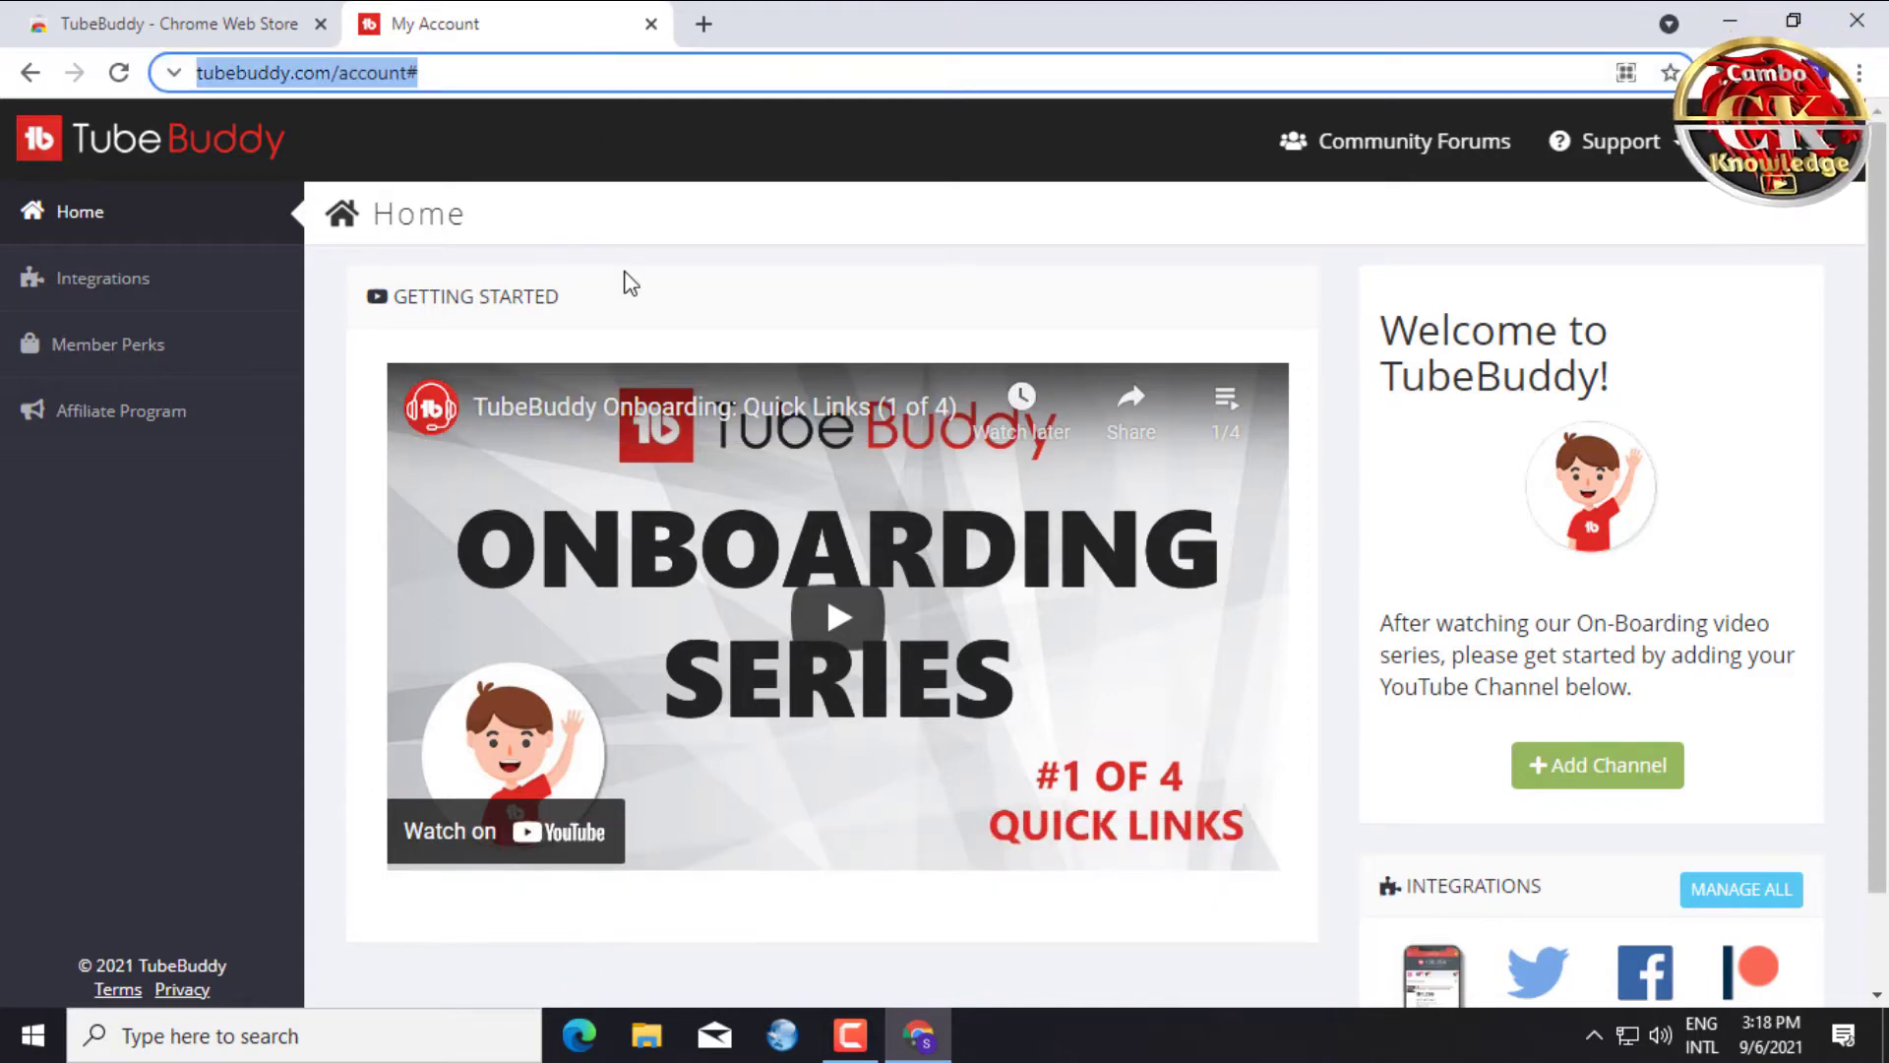
type("youtub")
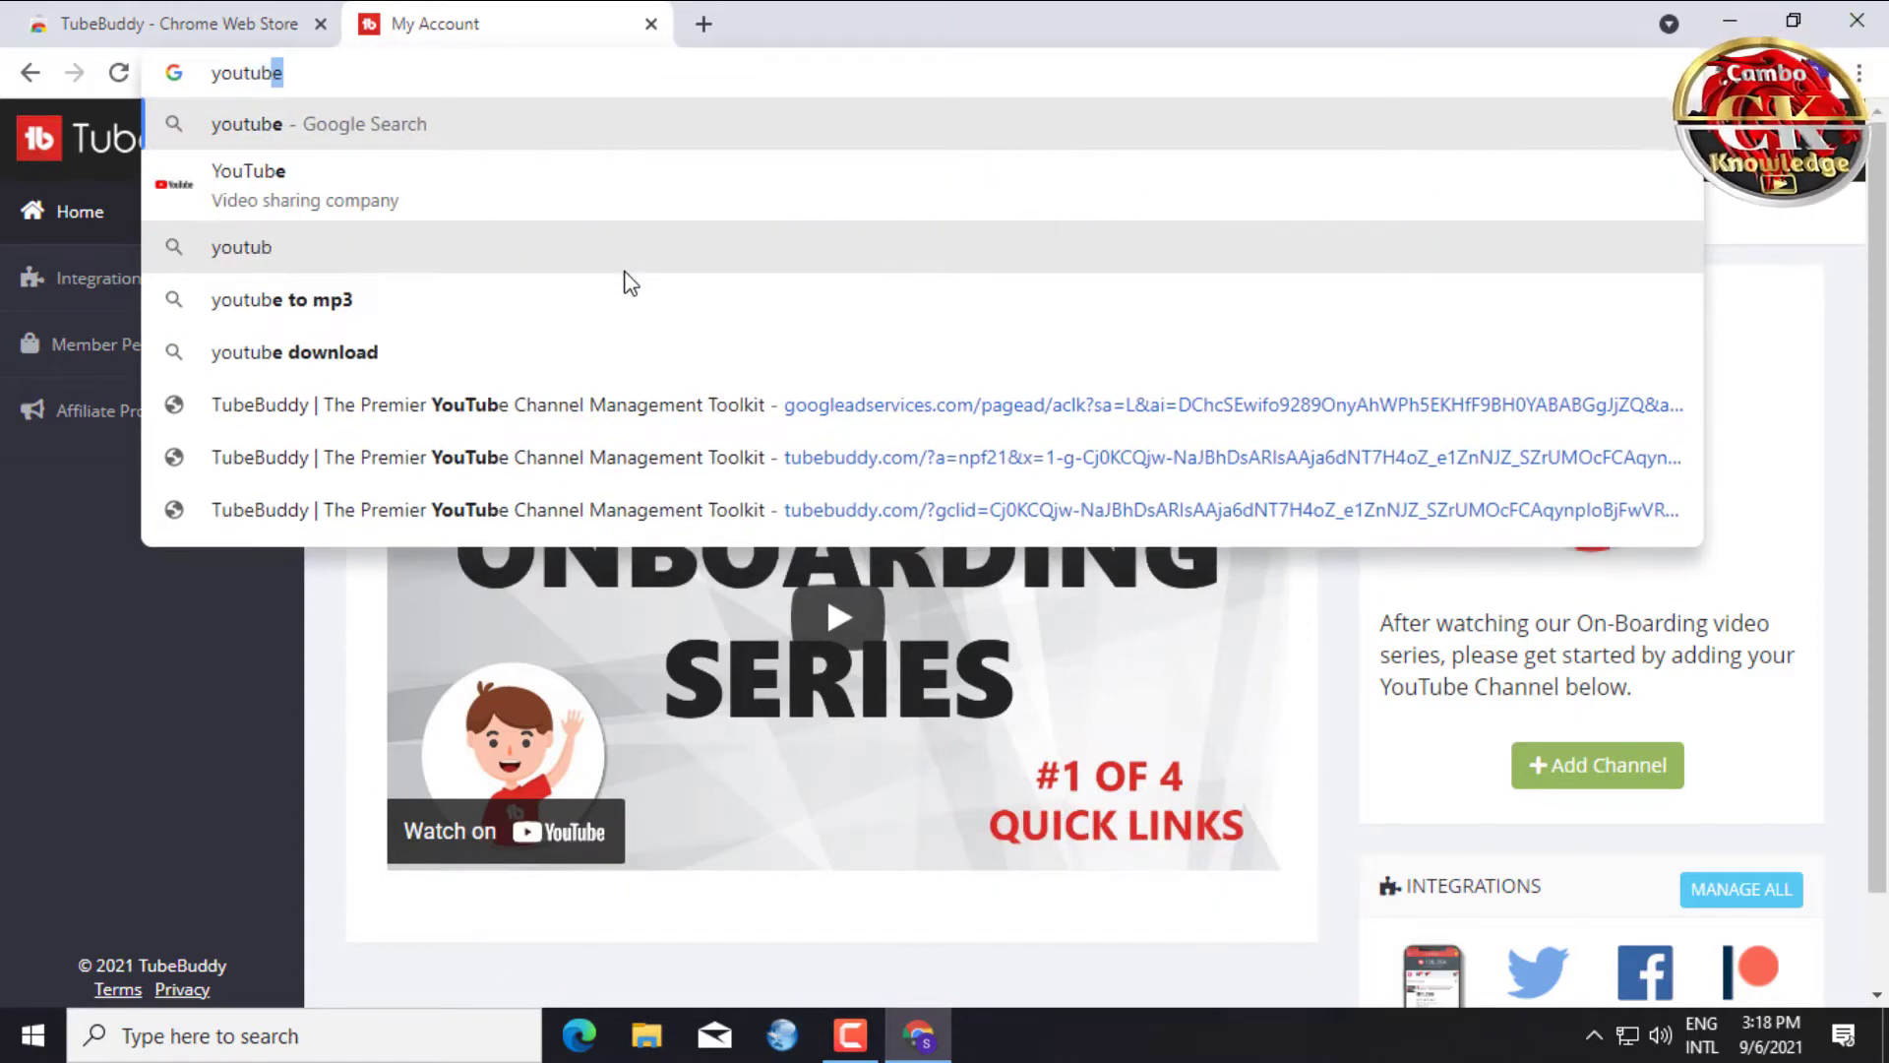
type("e.com")
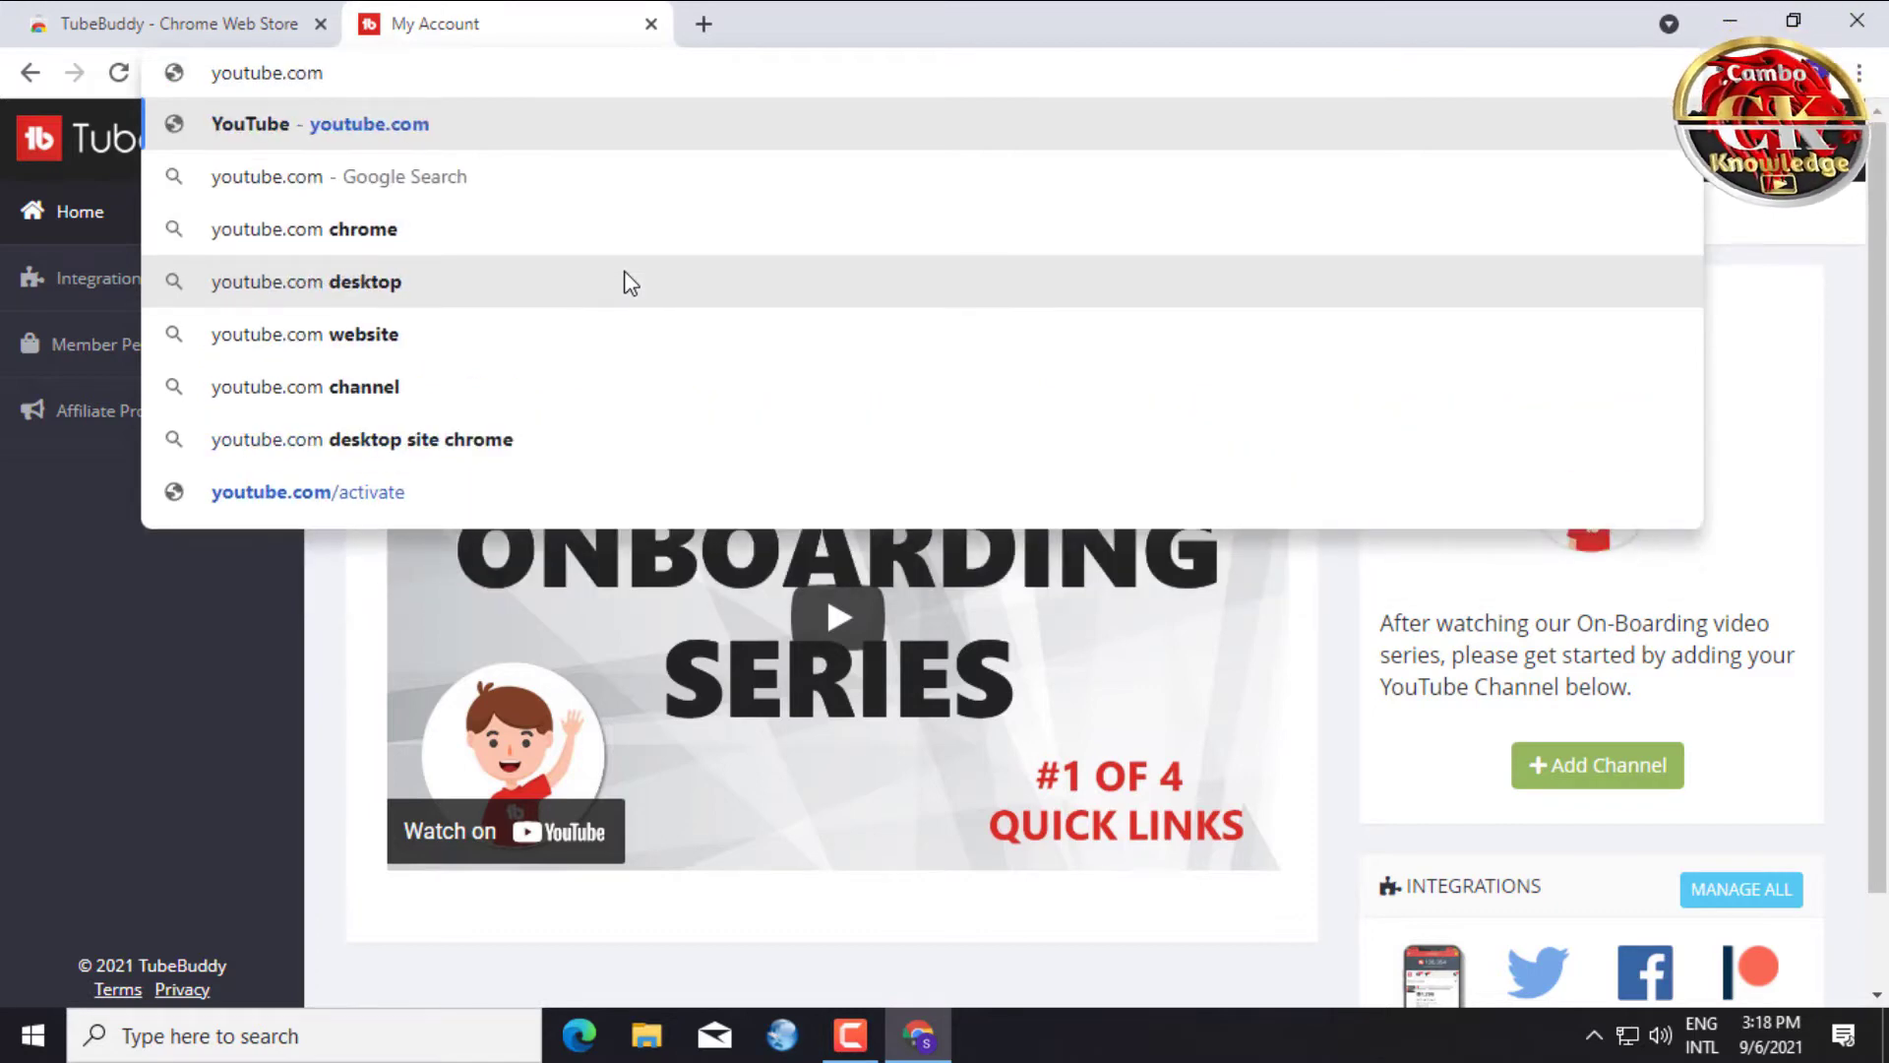
key("Return")
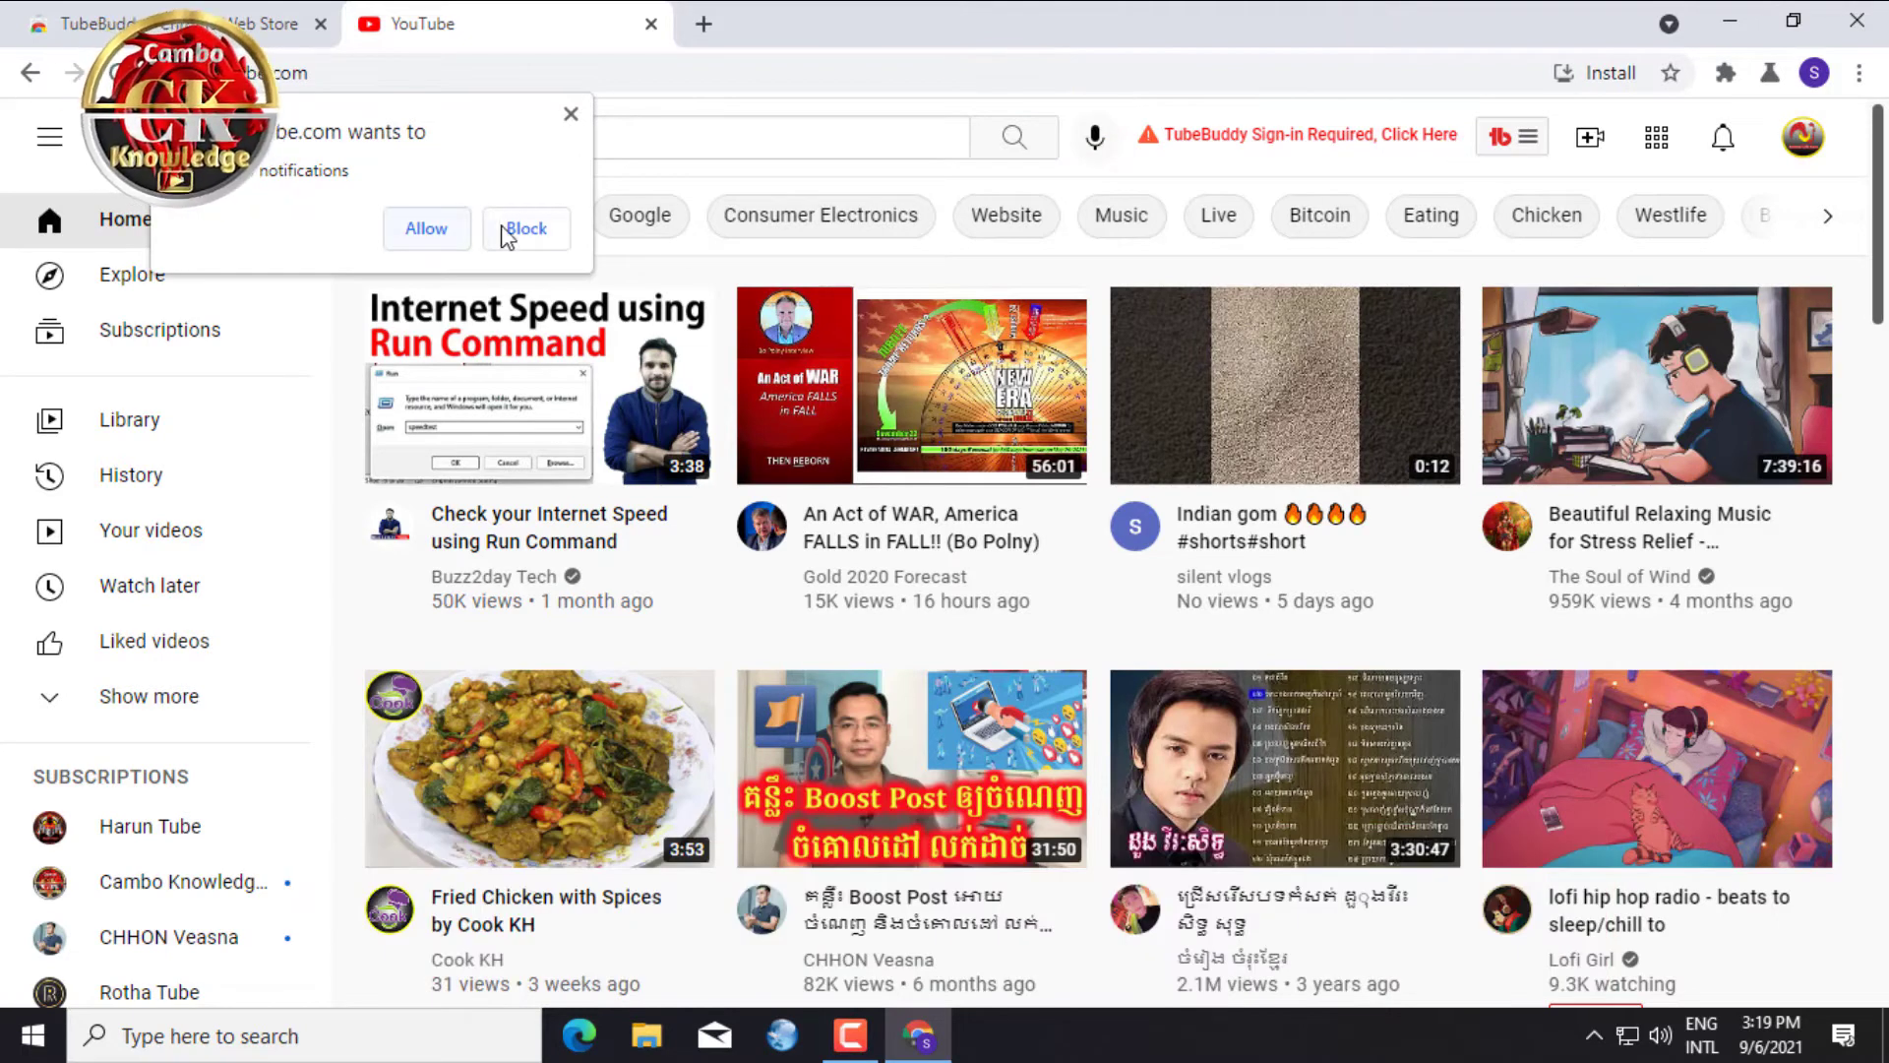
left_click(524, 236)
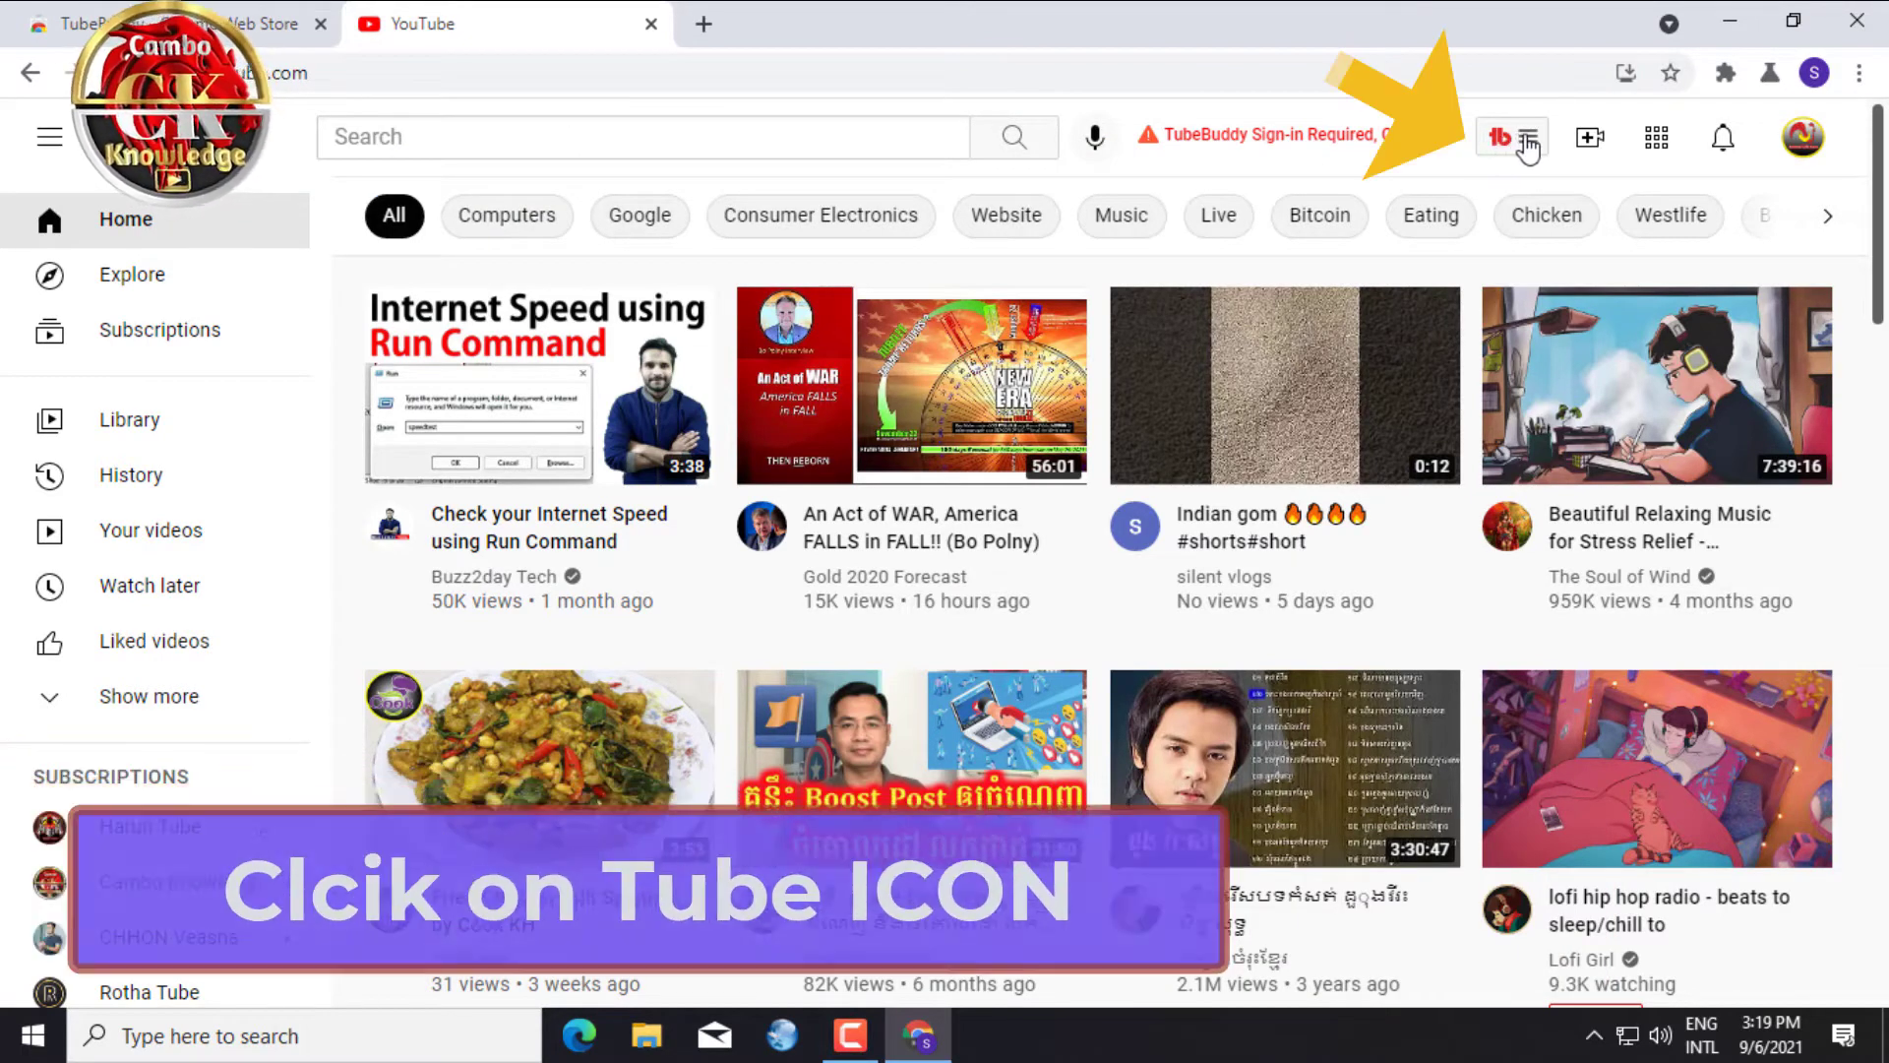
Sign in to TubeBuddy from YouTube with the Animal life Cam channel, agreeing to the terms and allowing the requested access.
left_click(1530, 140)
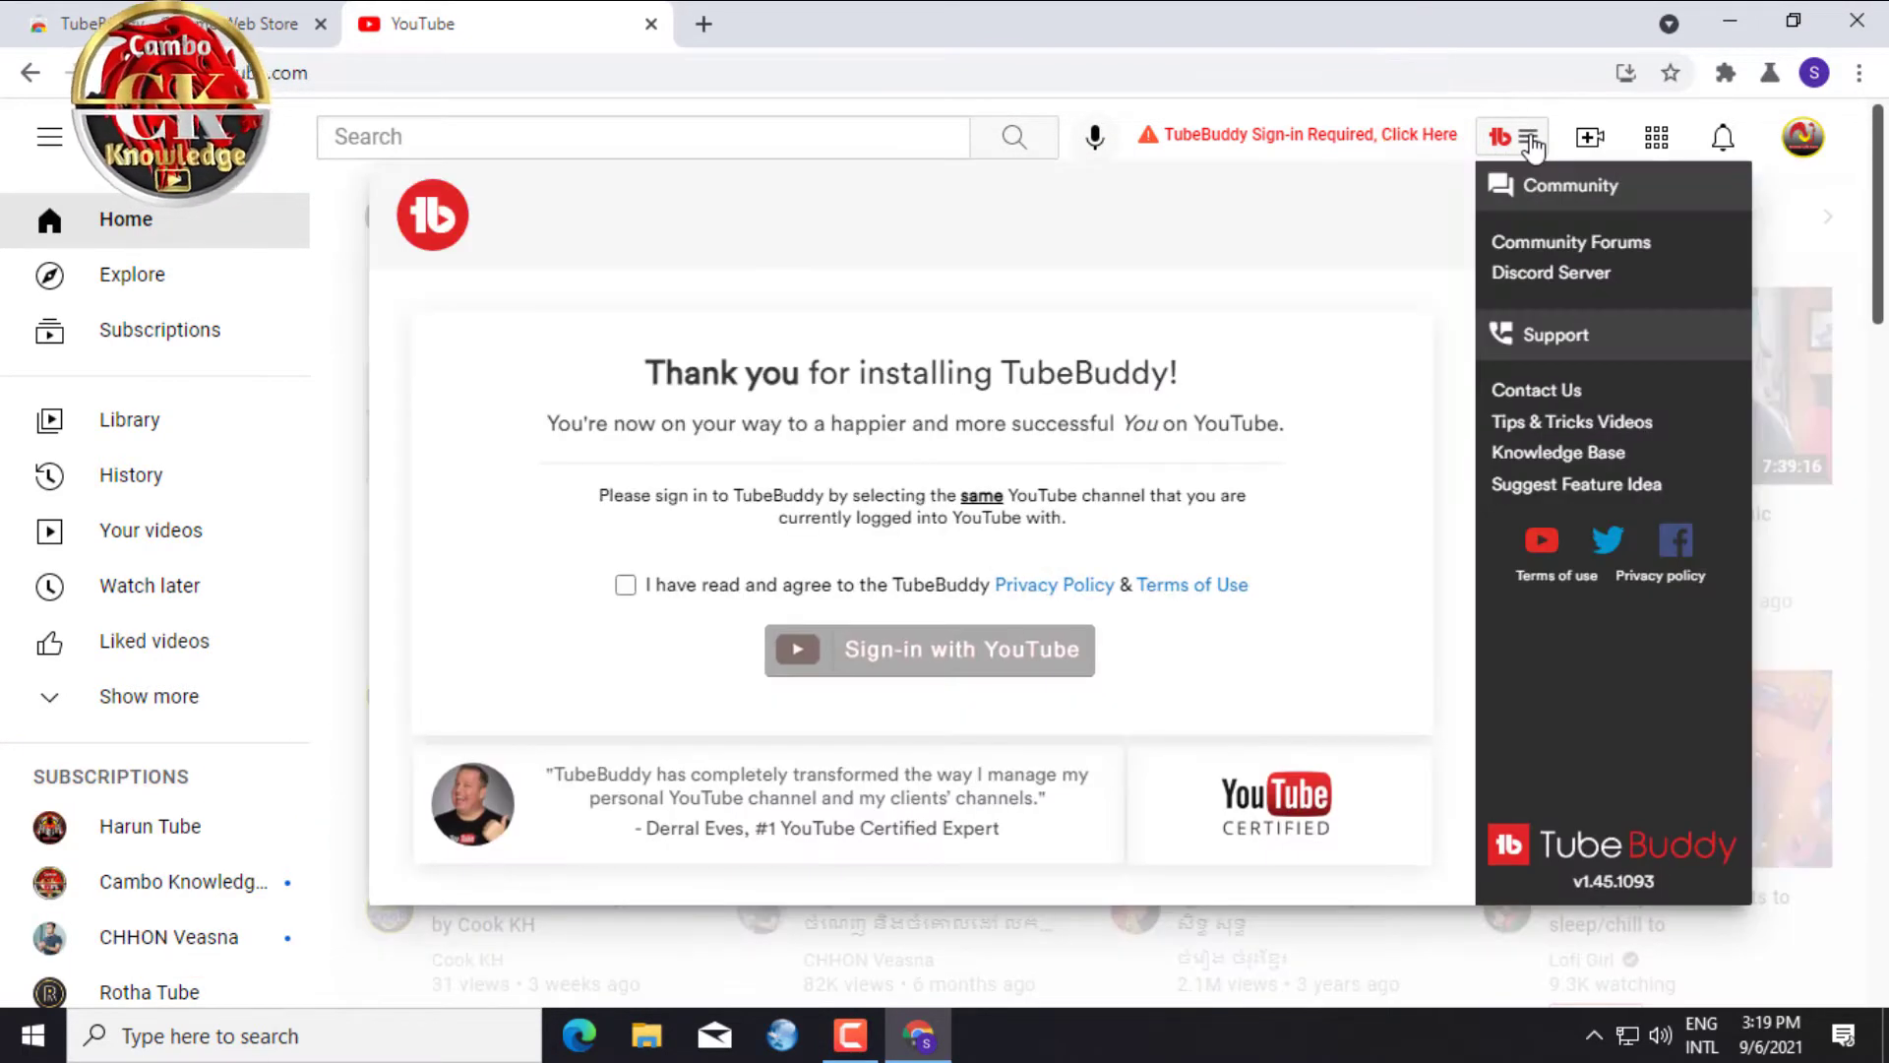
left_click(625, 589)
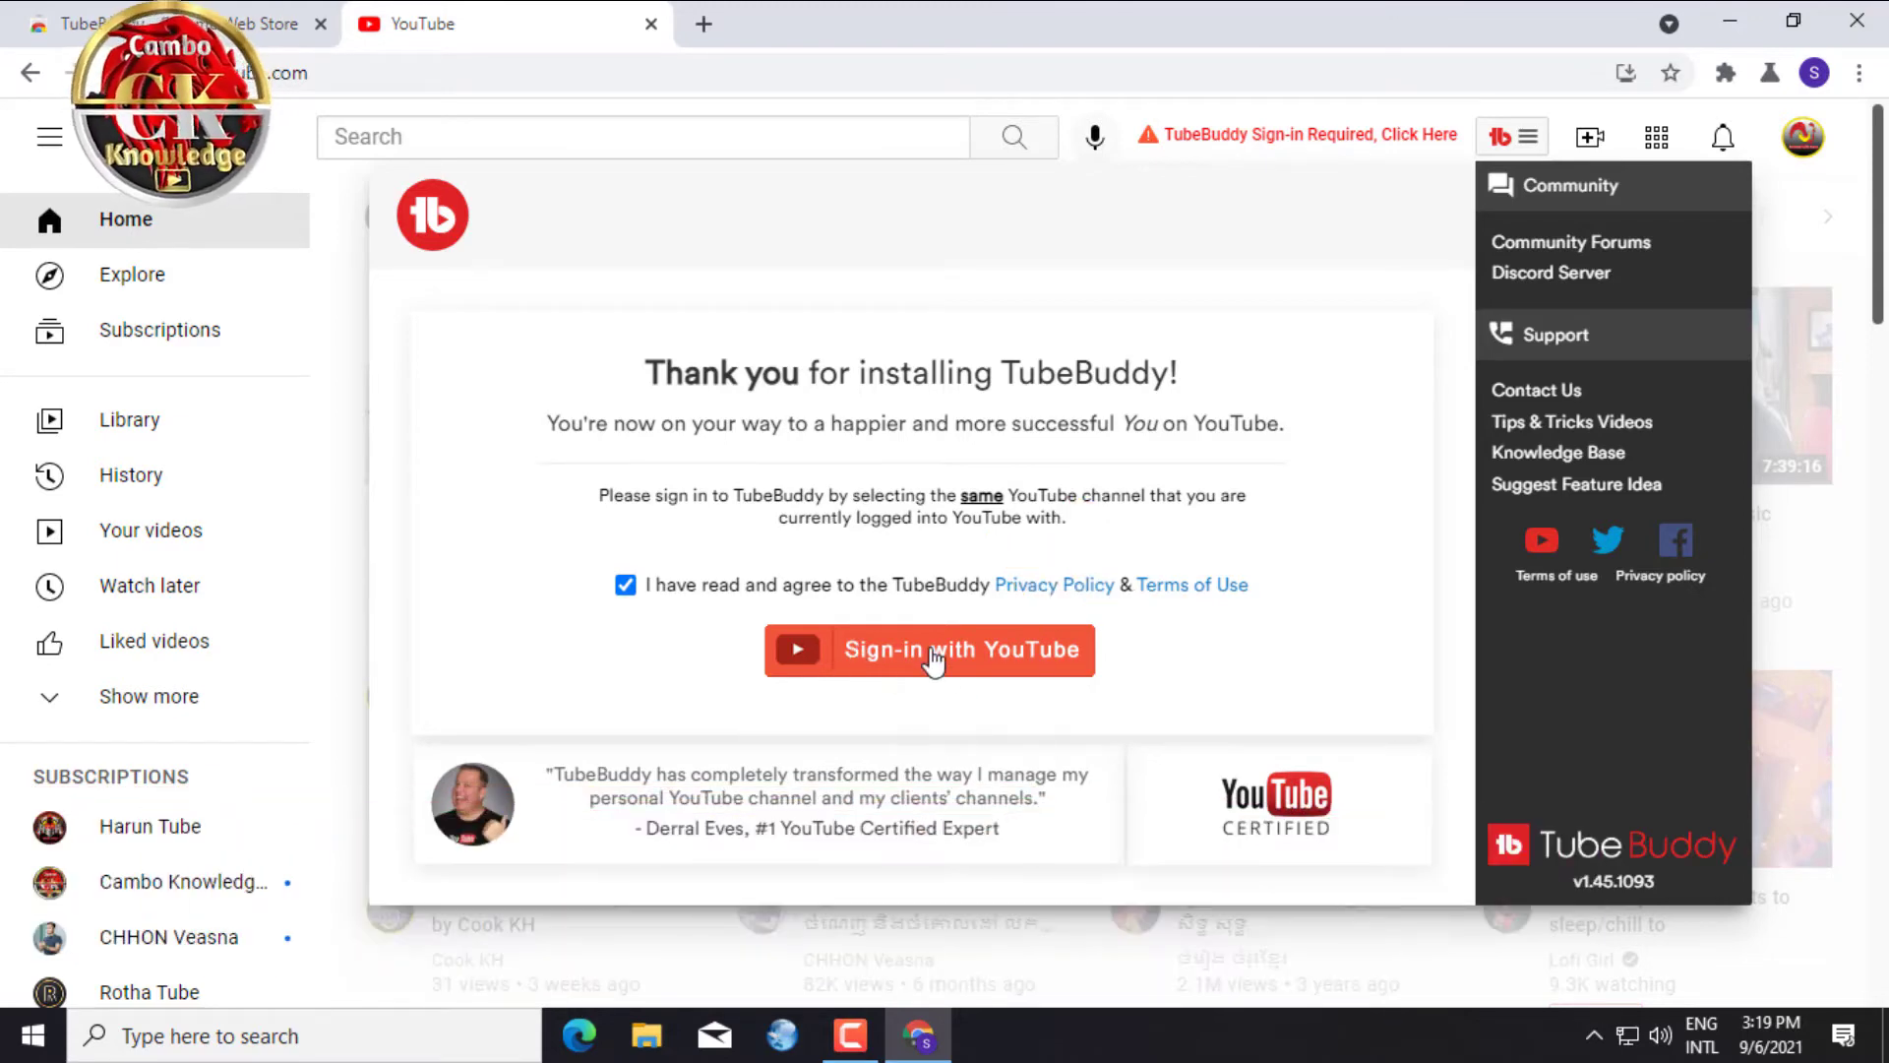
left_click(933, 657)
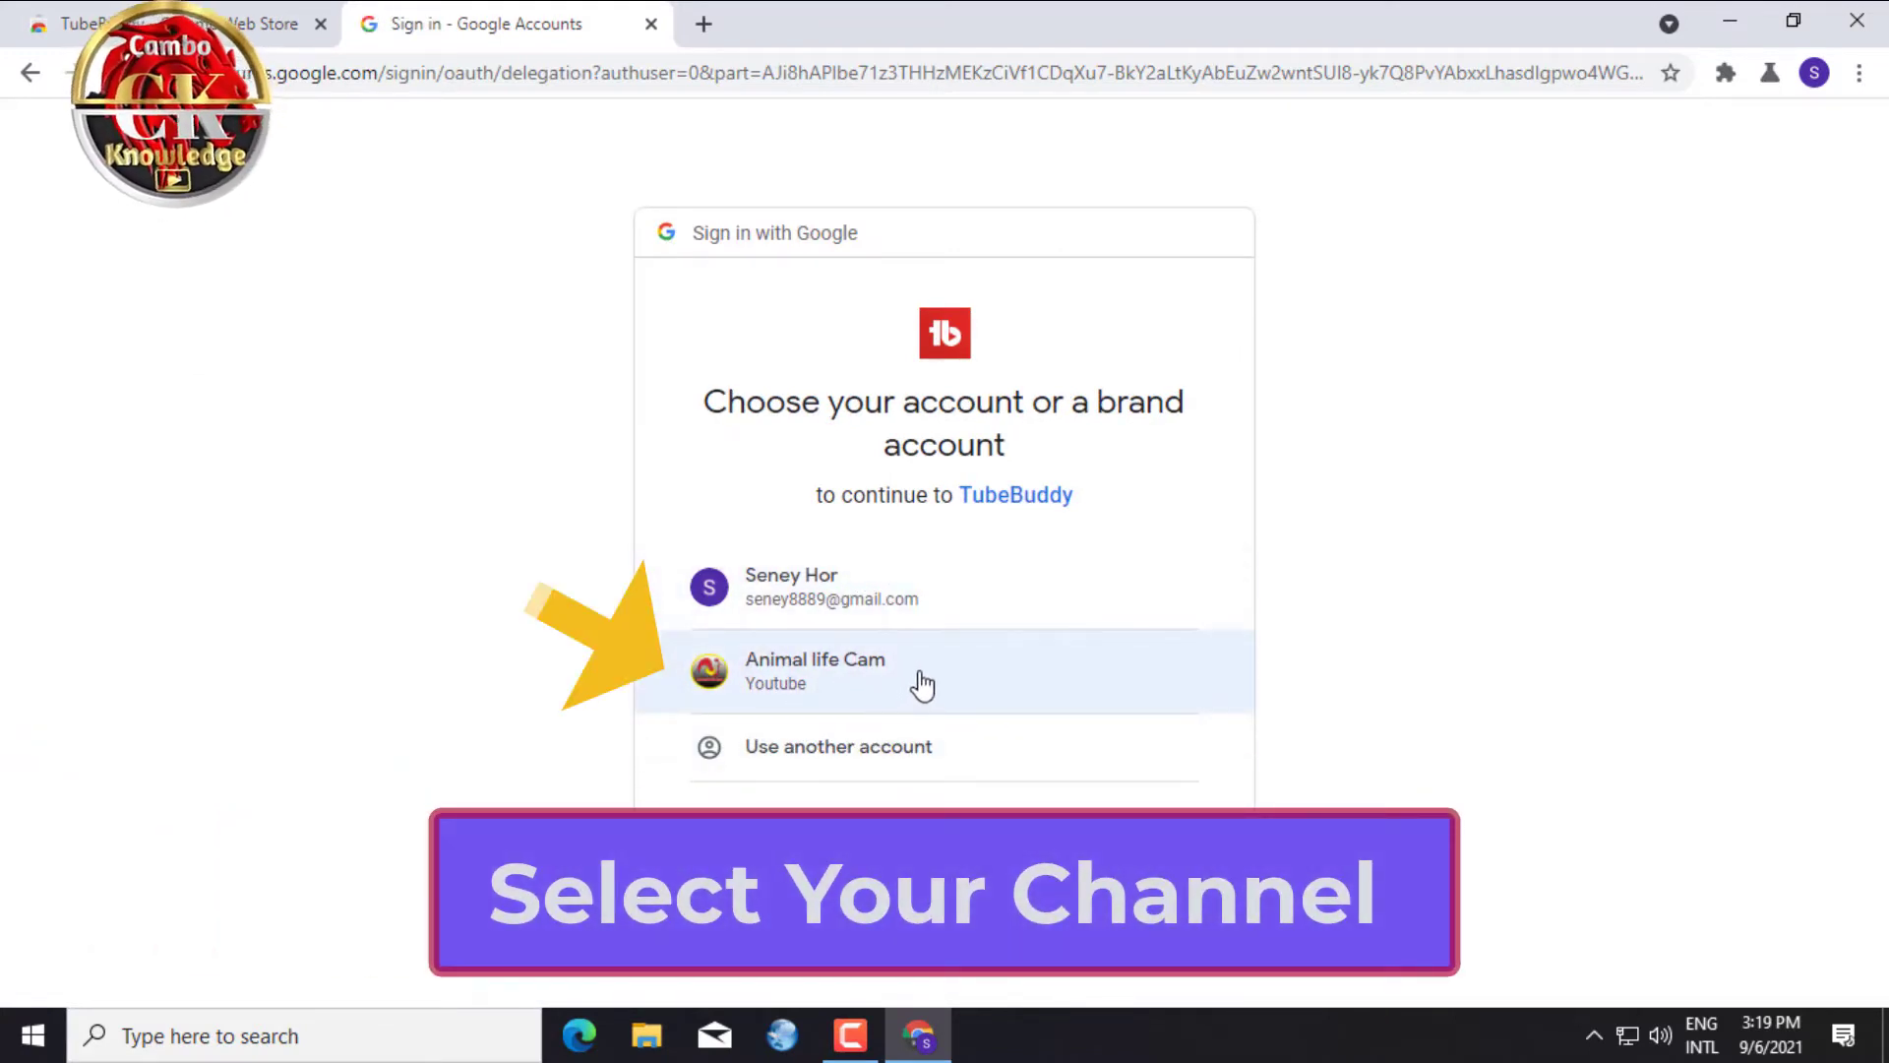
left_click(923, 685)
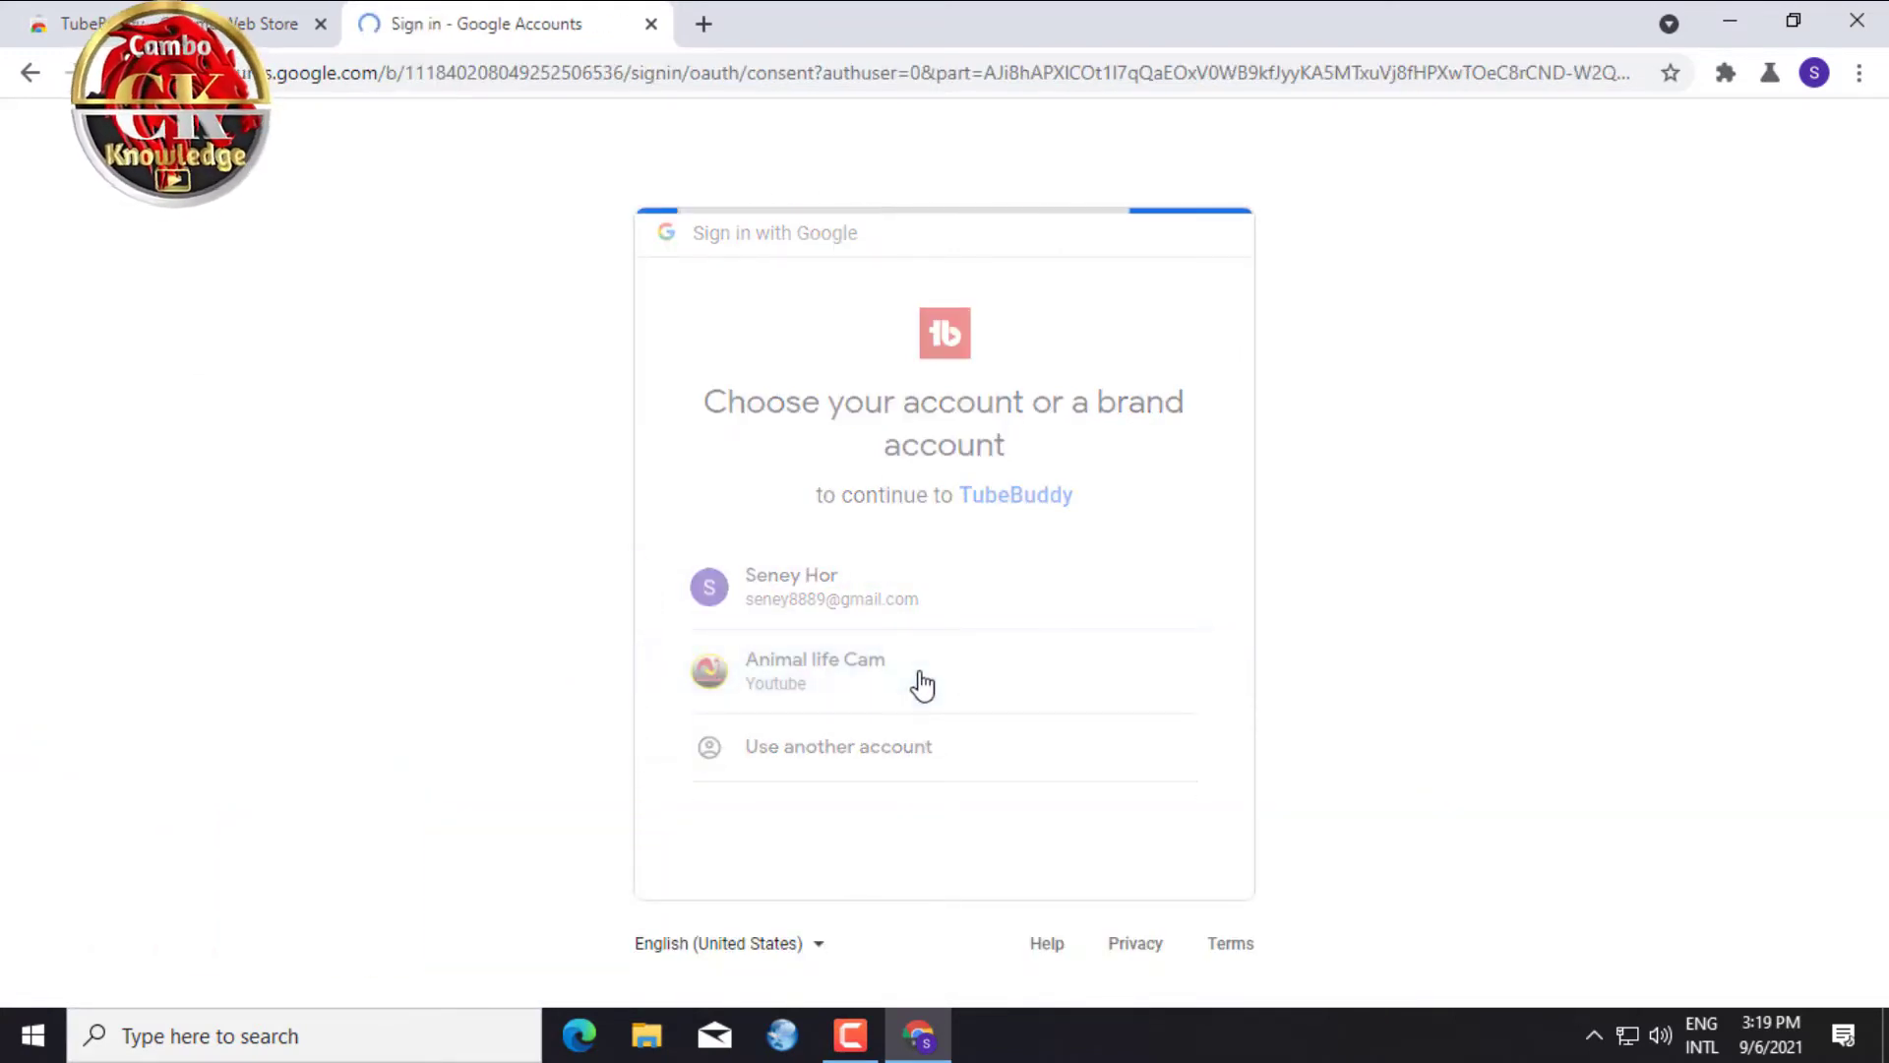
scroll(991, 608, "down", 3)
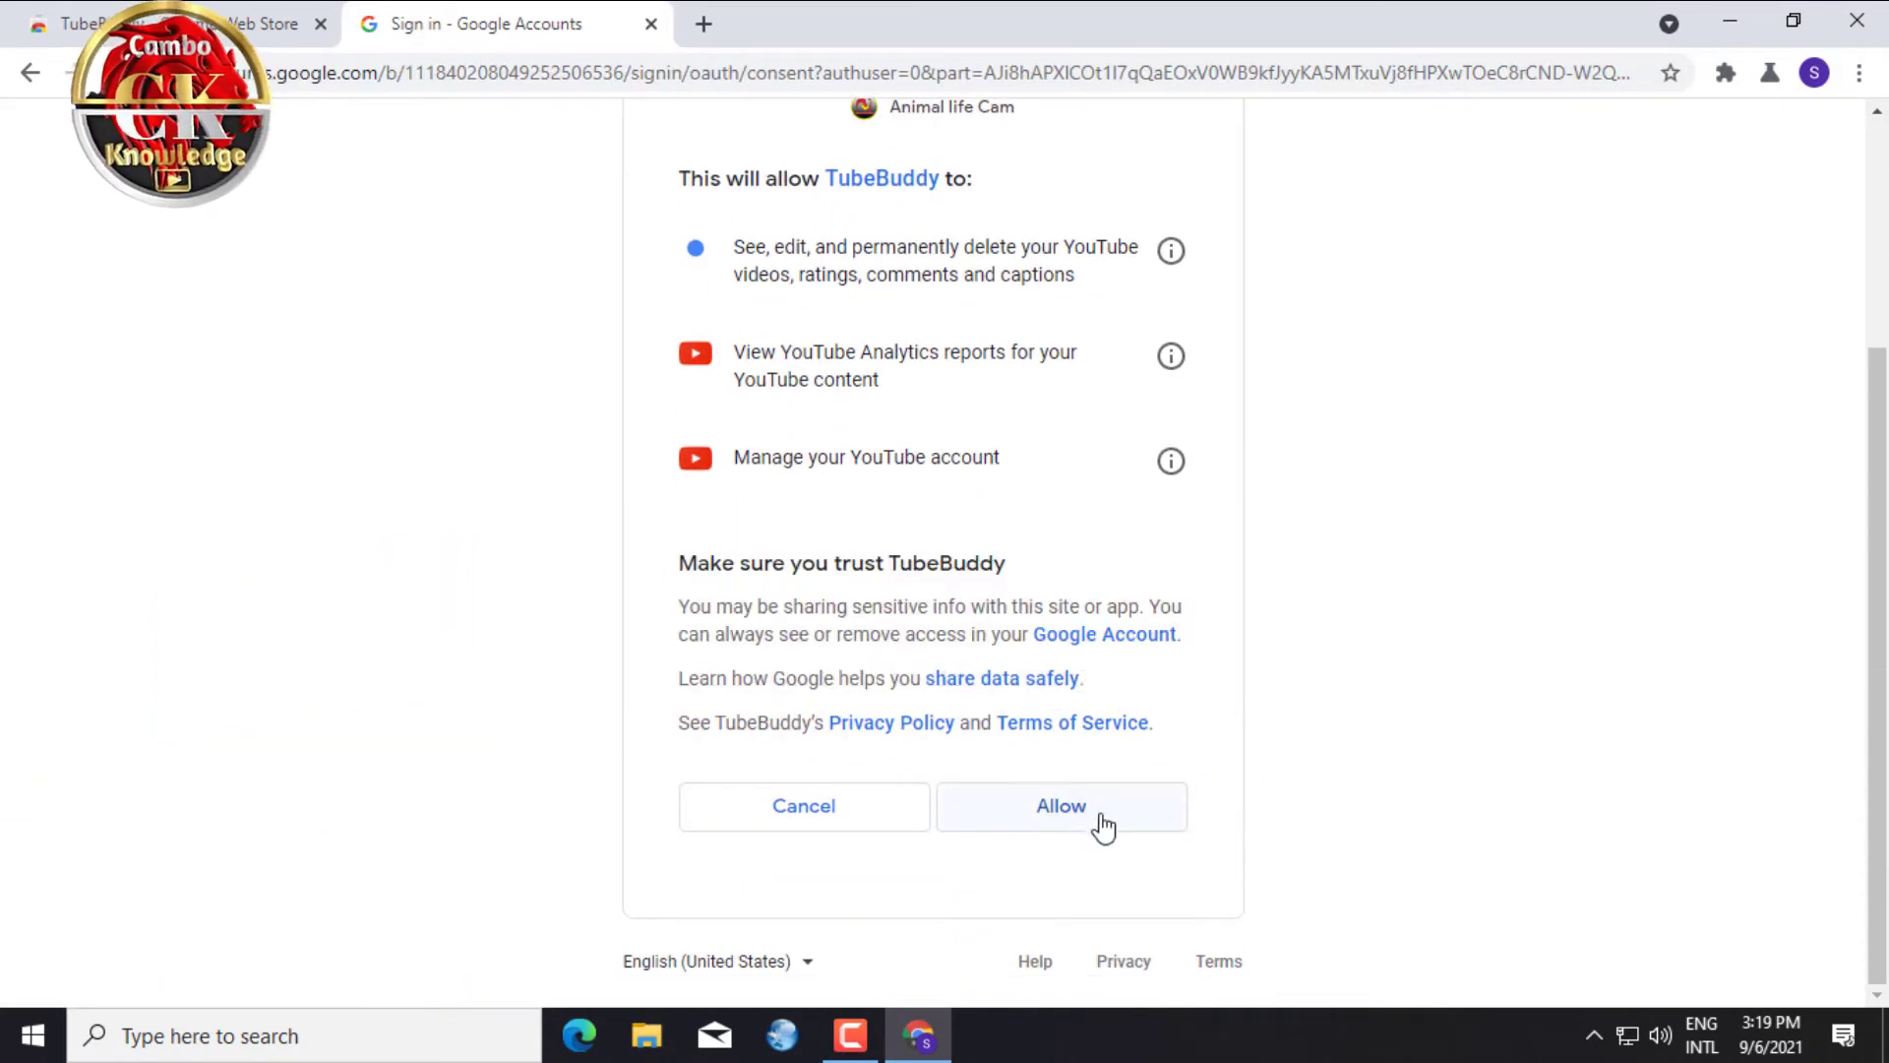
left_click(1068, 807)
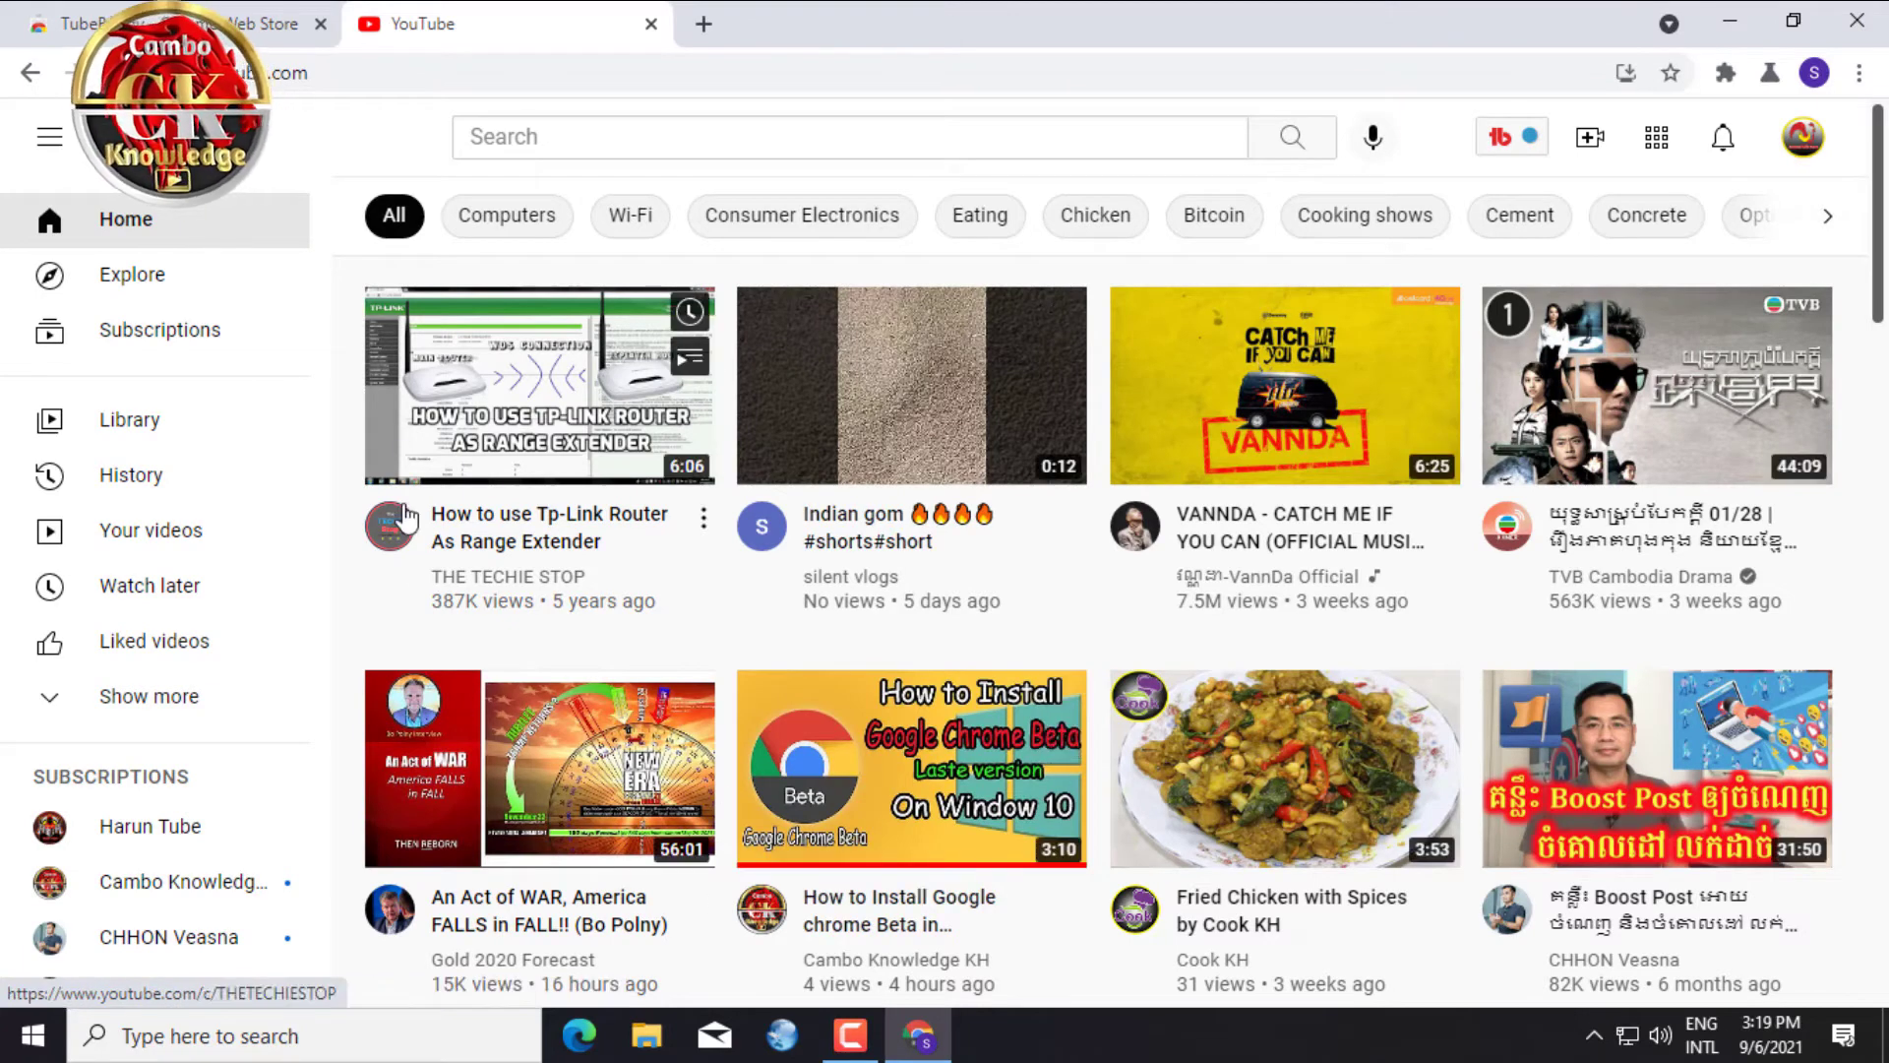
Check the channel in TubeBuddy's menu, and open and pause "How to use Tp-Link Router As Range Extender" to view its Videolytics.
left_click(1530, 140)
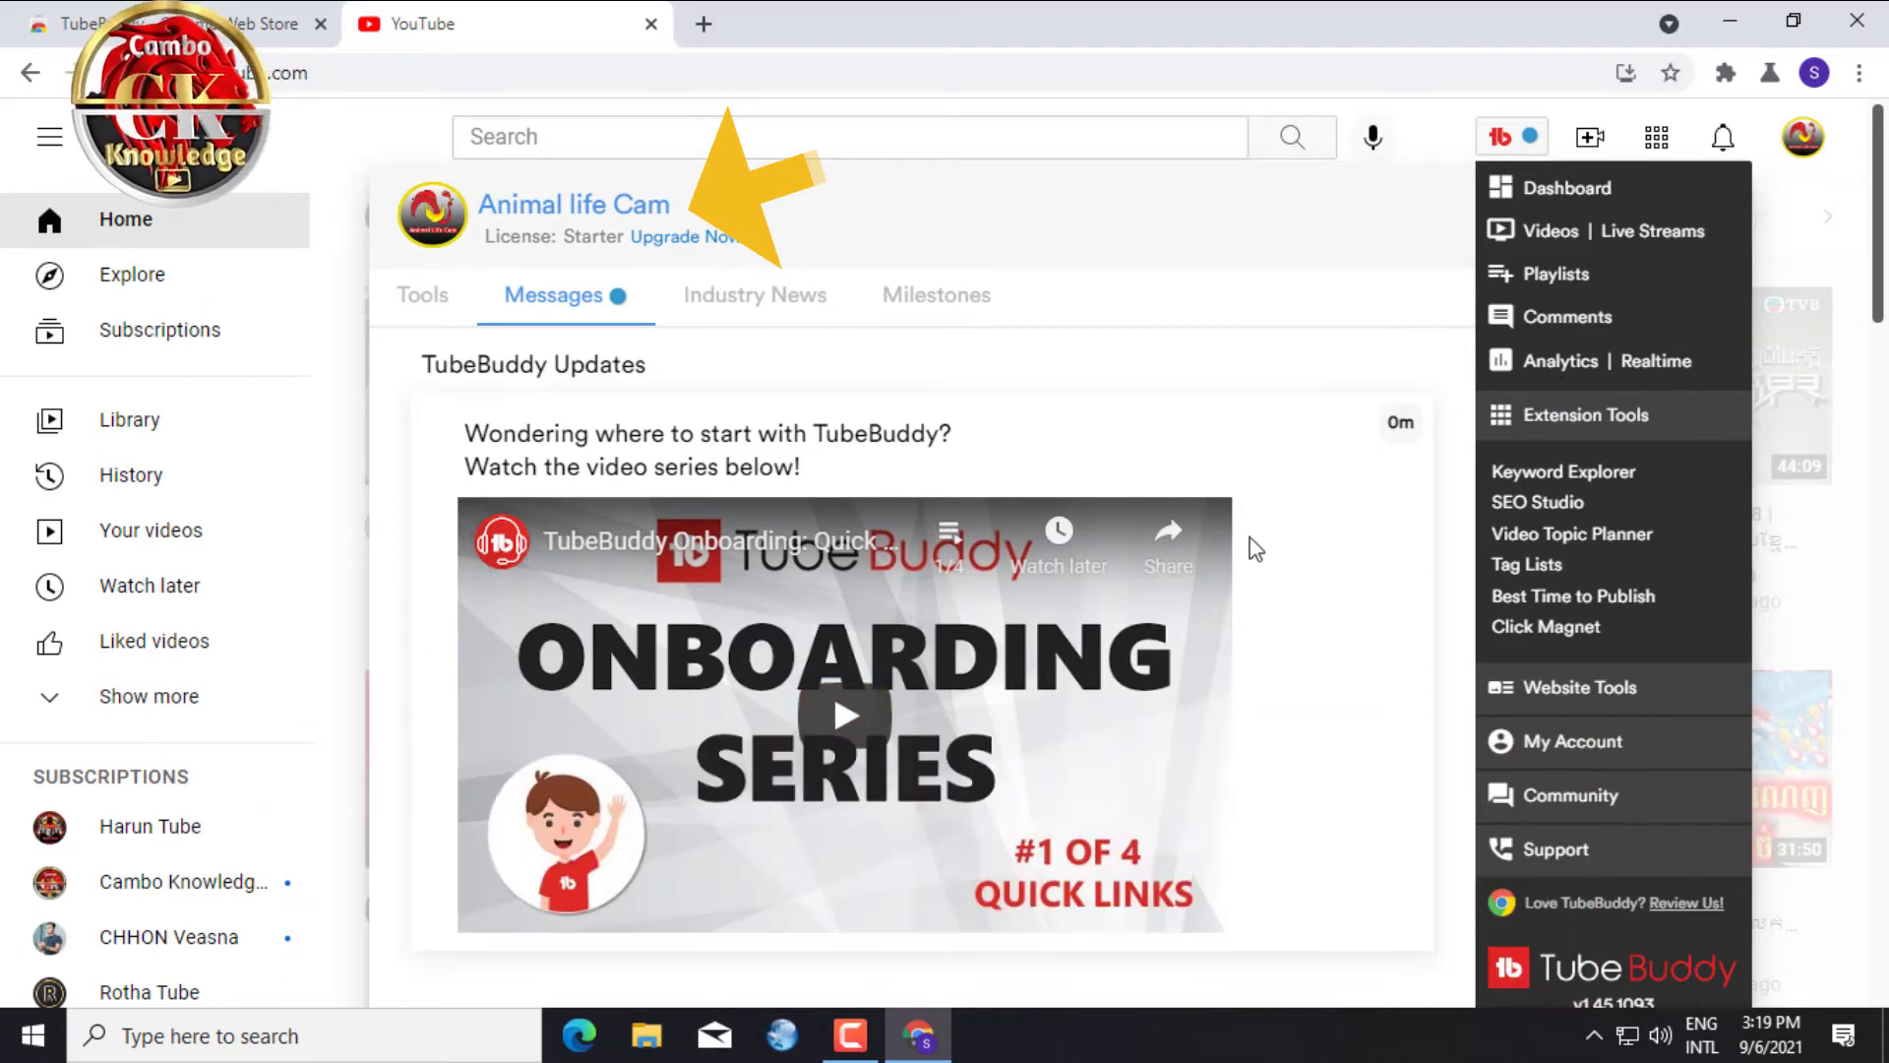
left_click(1535, 140)
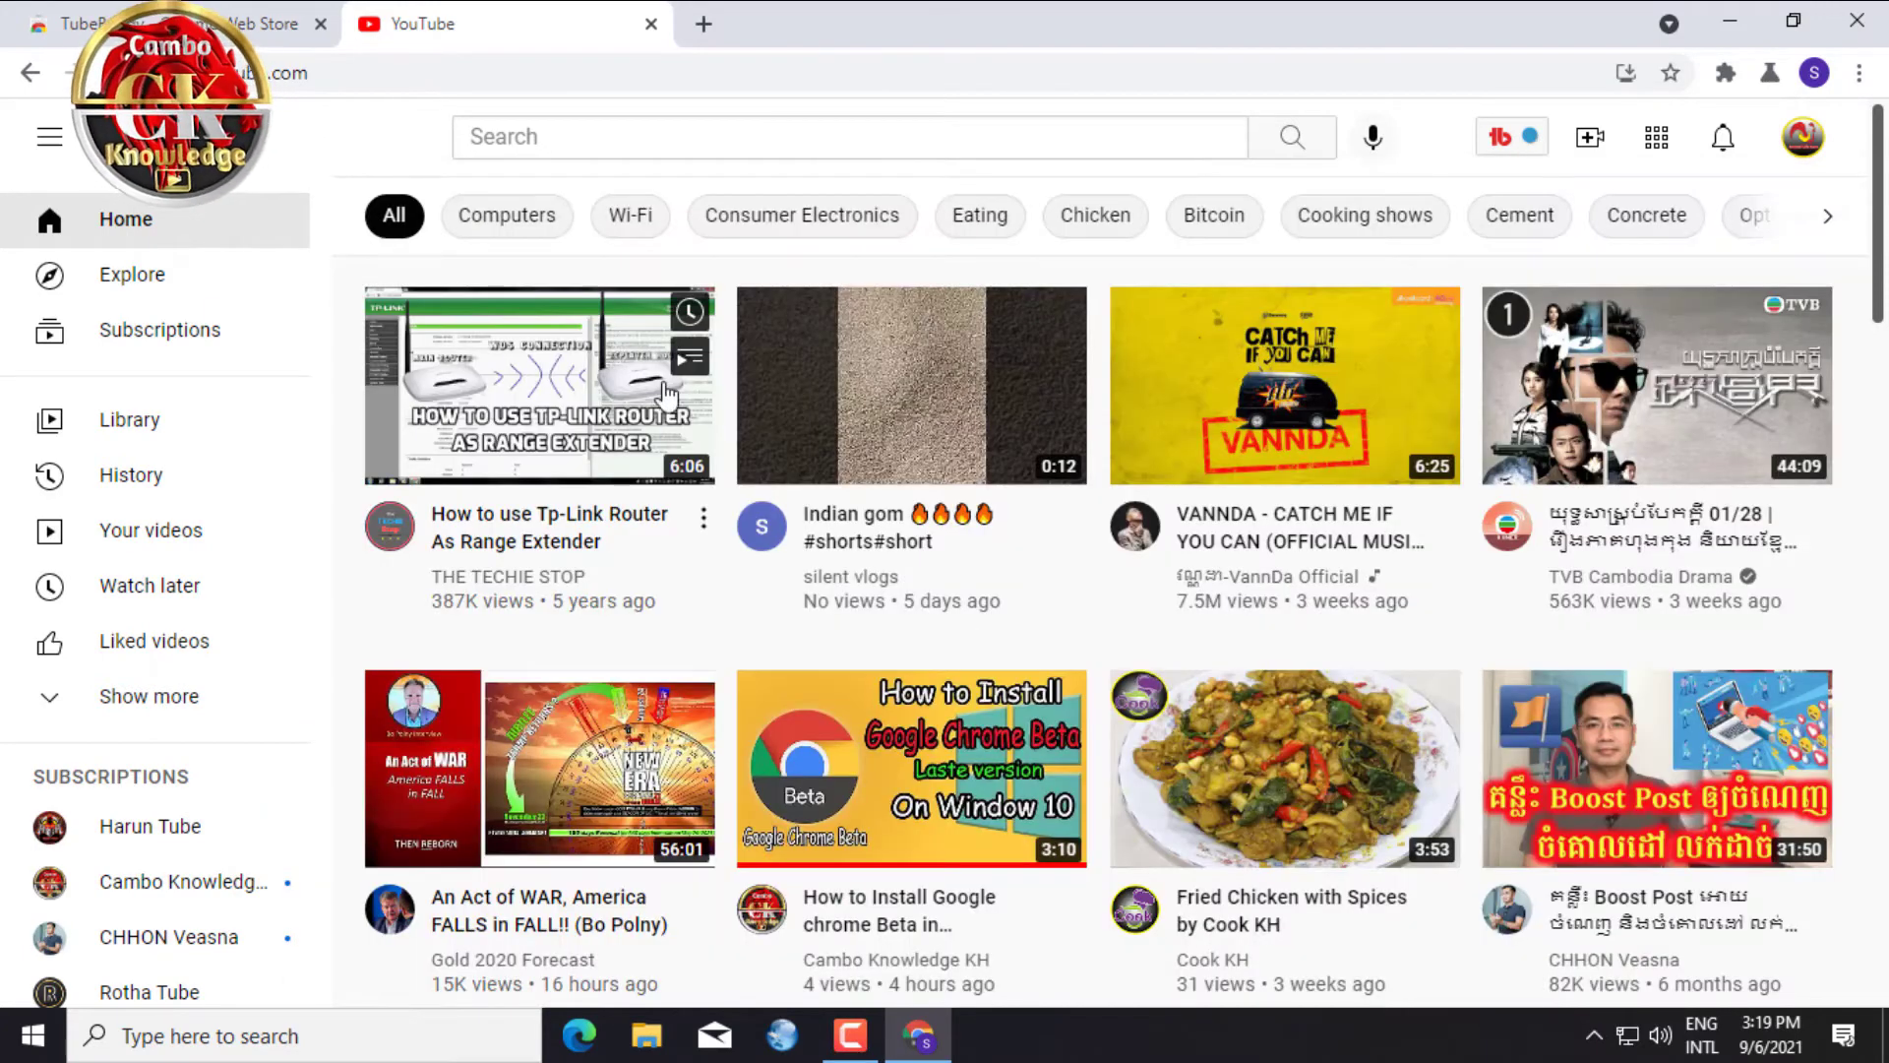
left_click(526, 423)
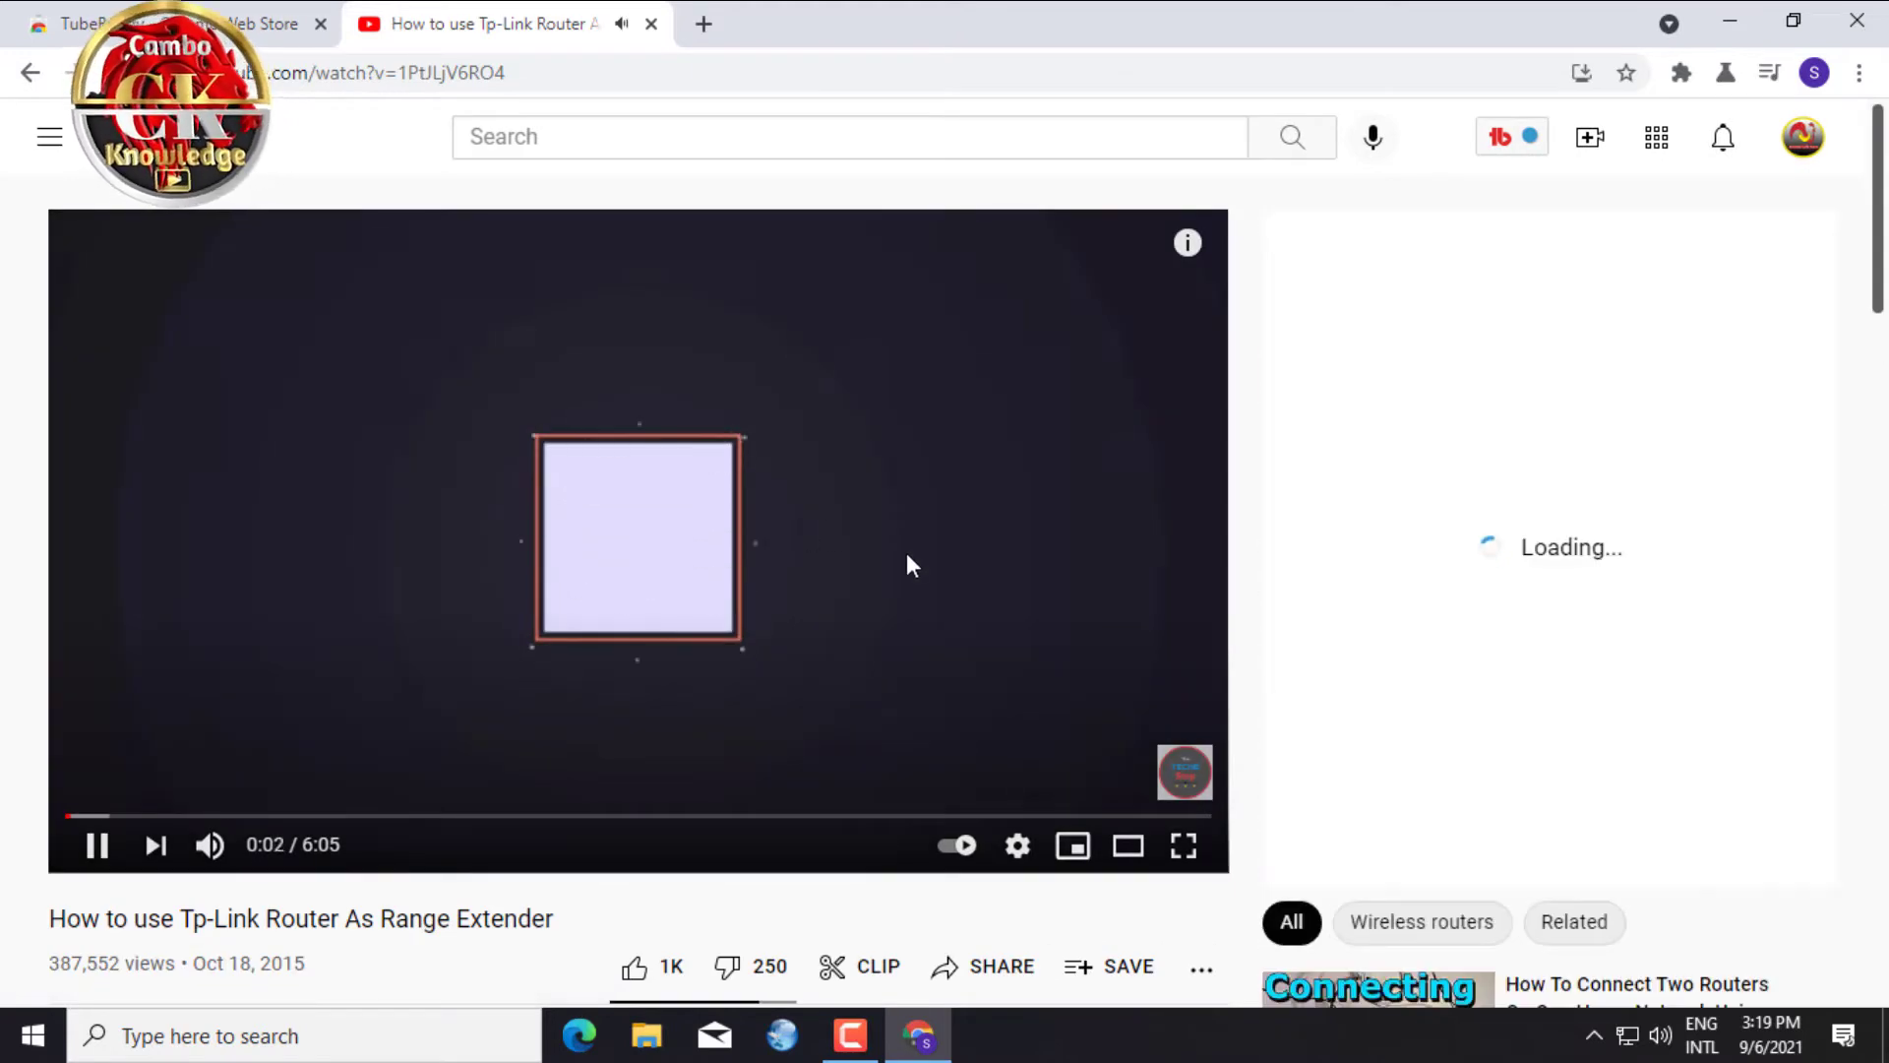
left_click(97, 844)
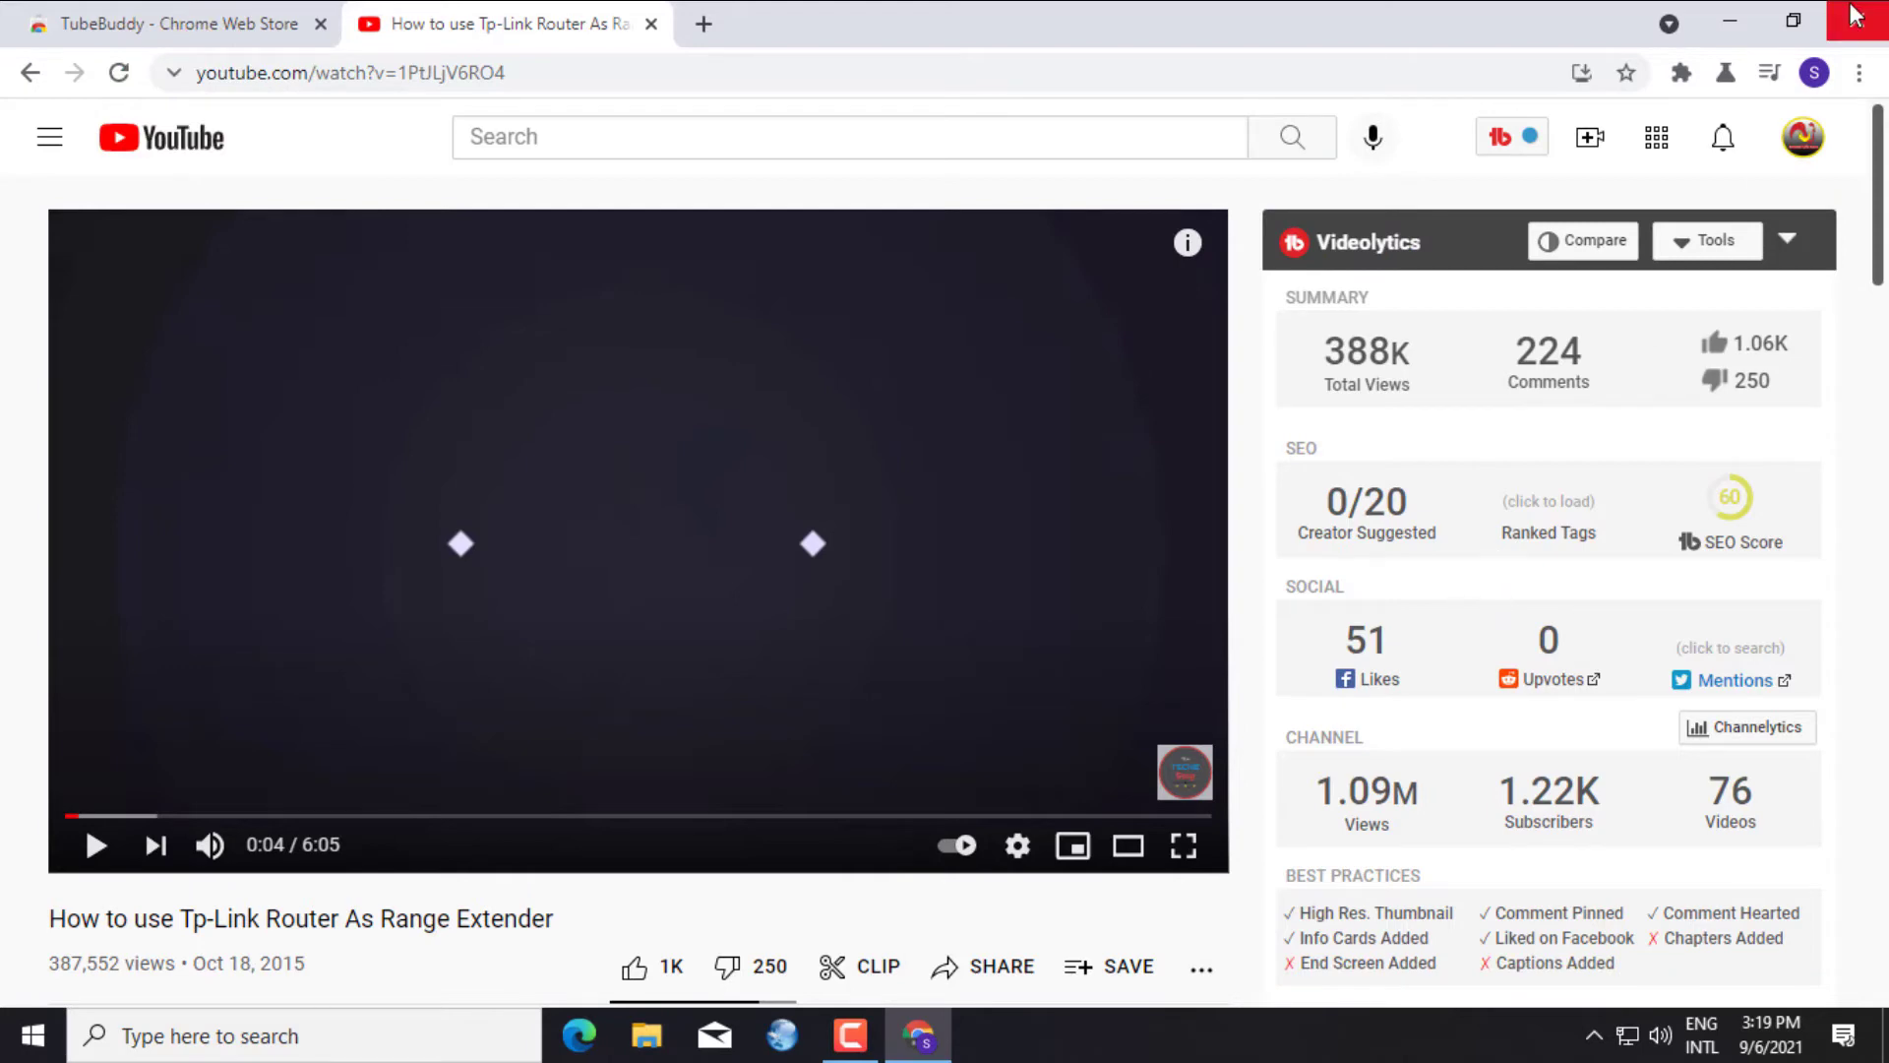
Close the browser, reopen Google Chrome Beta with the same Google account's profile, and open YouTube.
left_click(1854, 14)
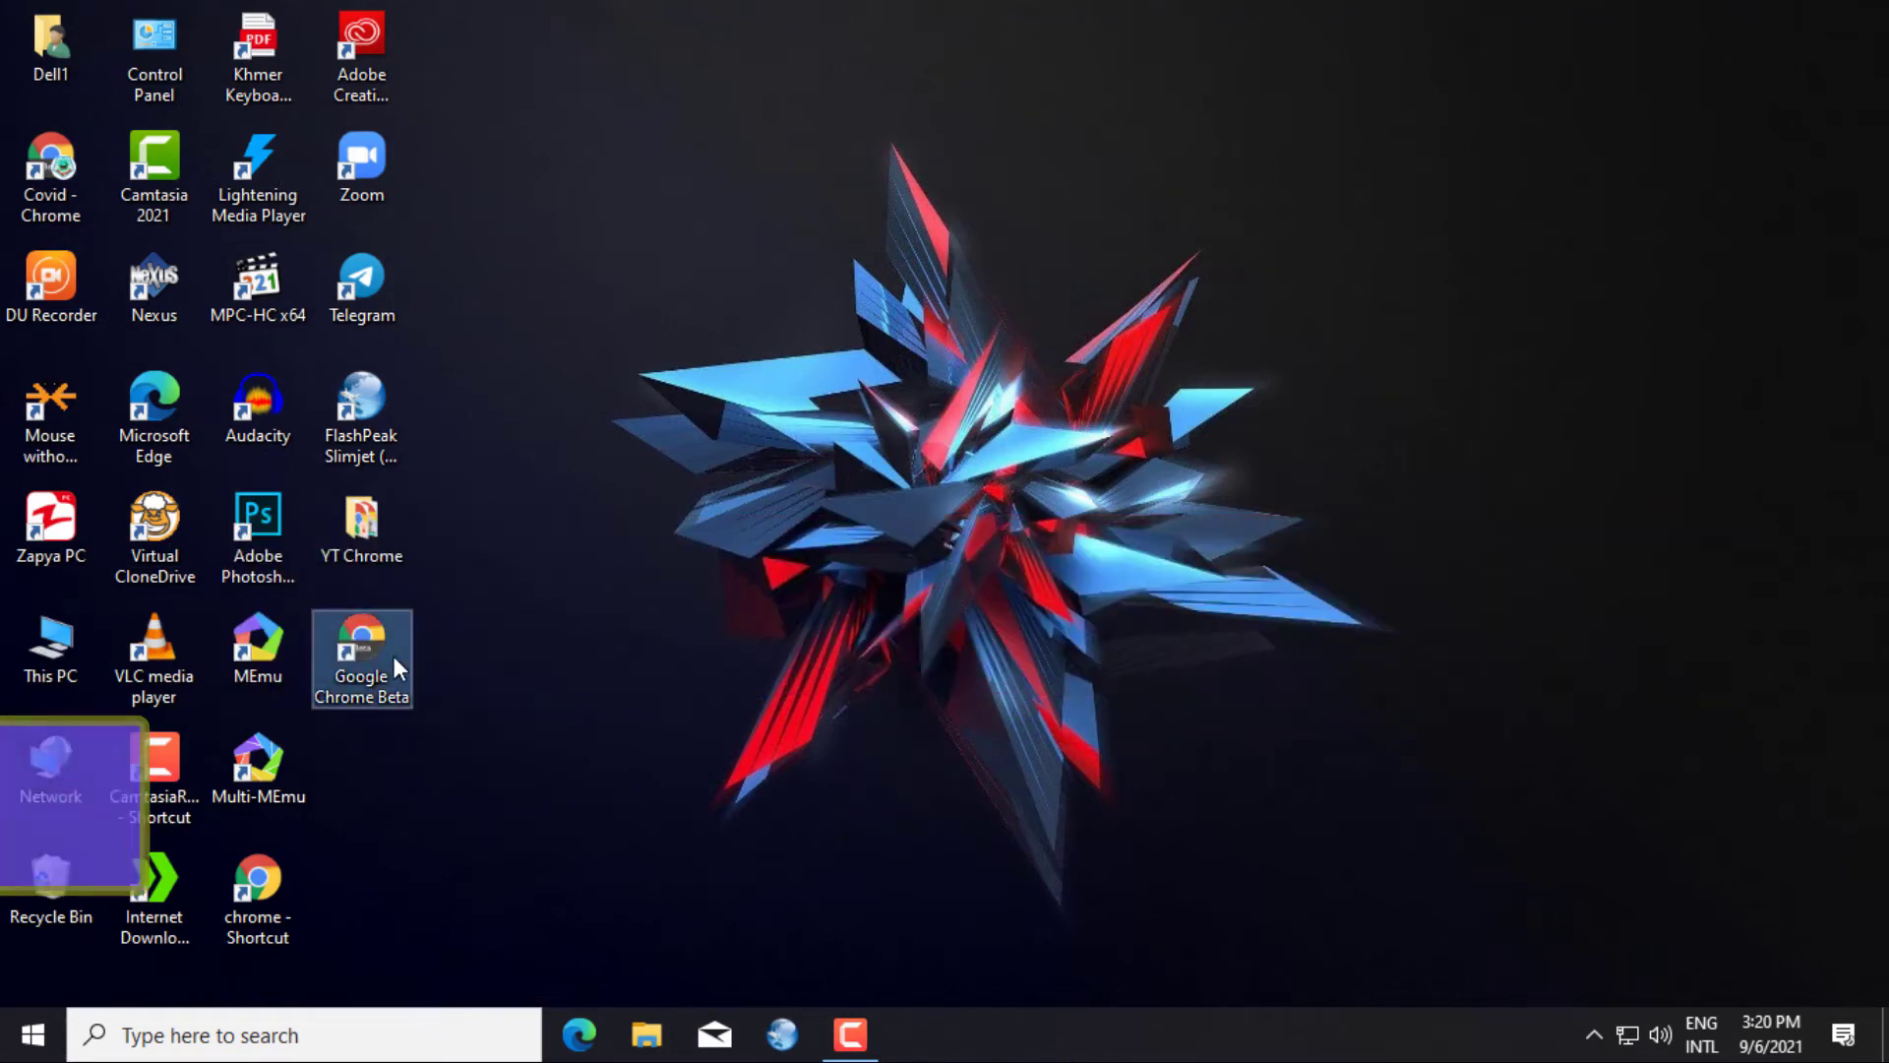
right_click(393, 656)
left_click(476, 327)
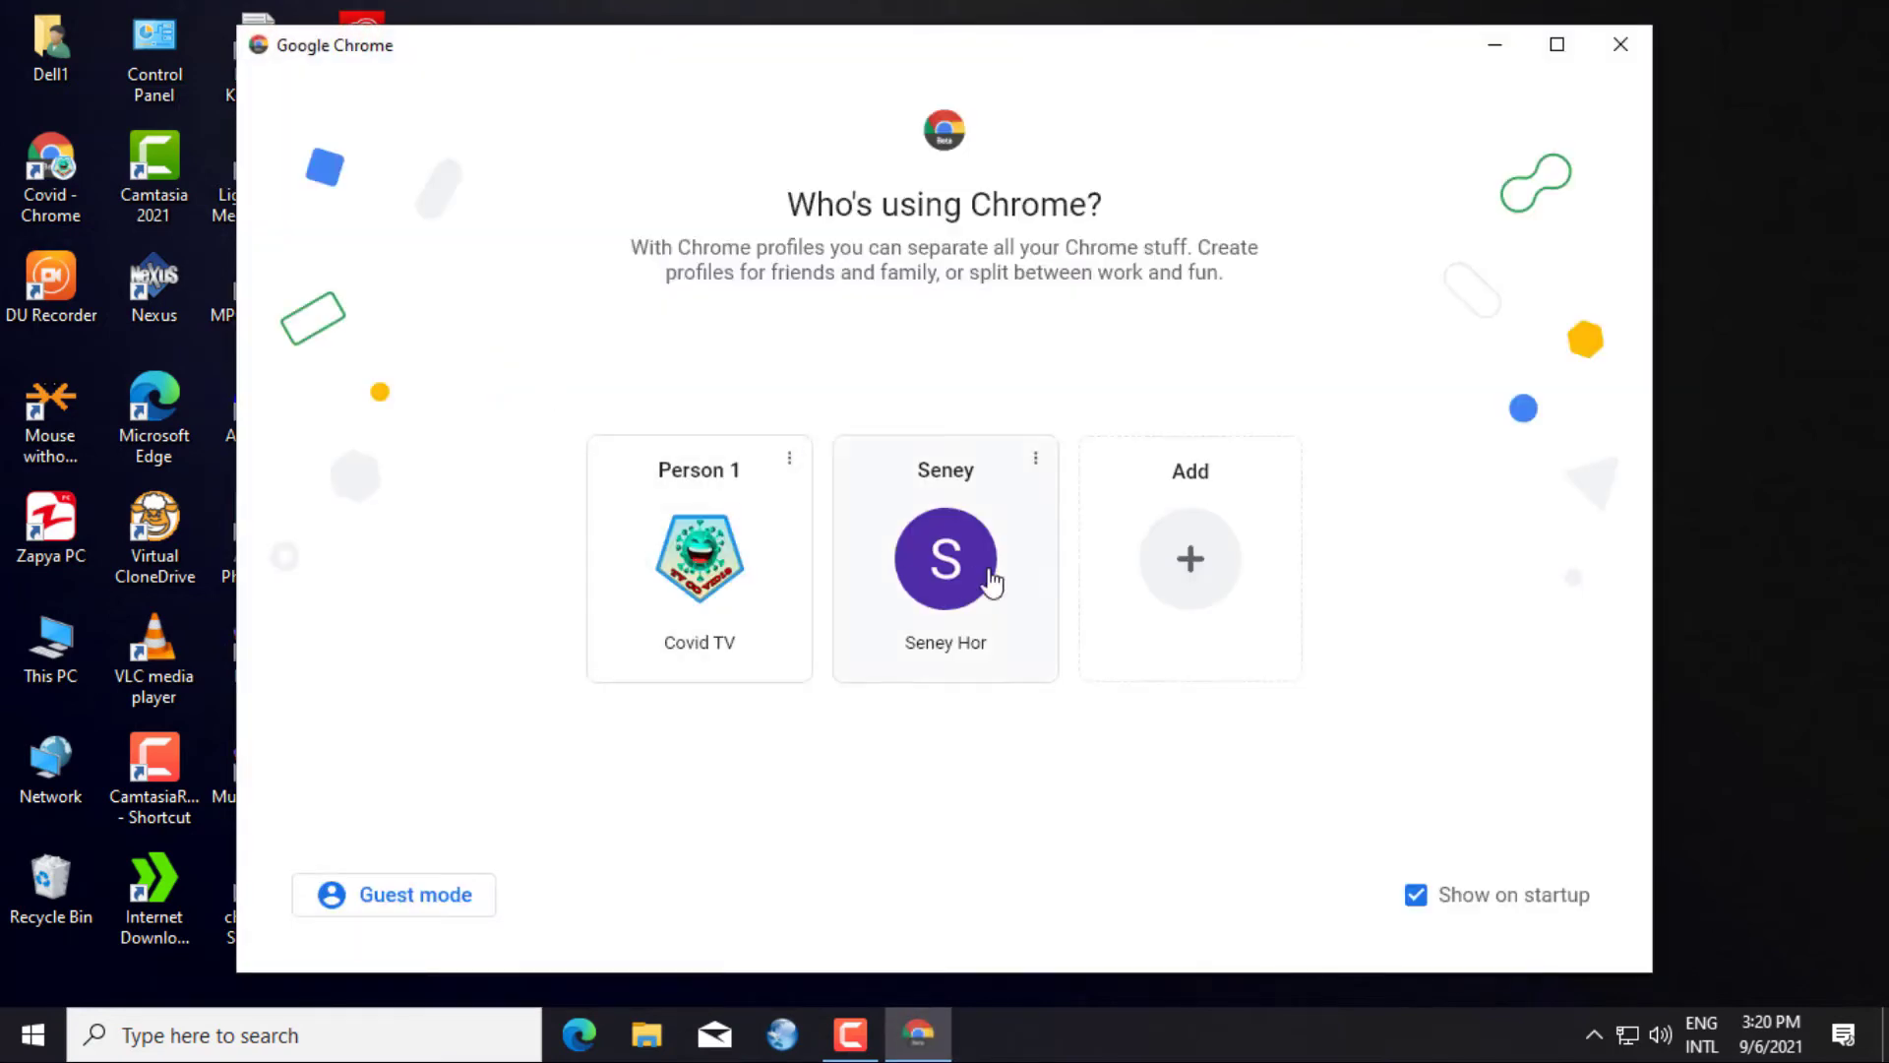
left_click(989, 581)
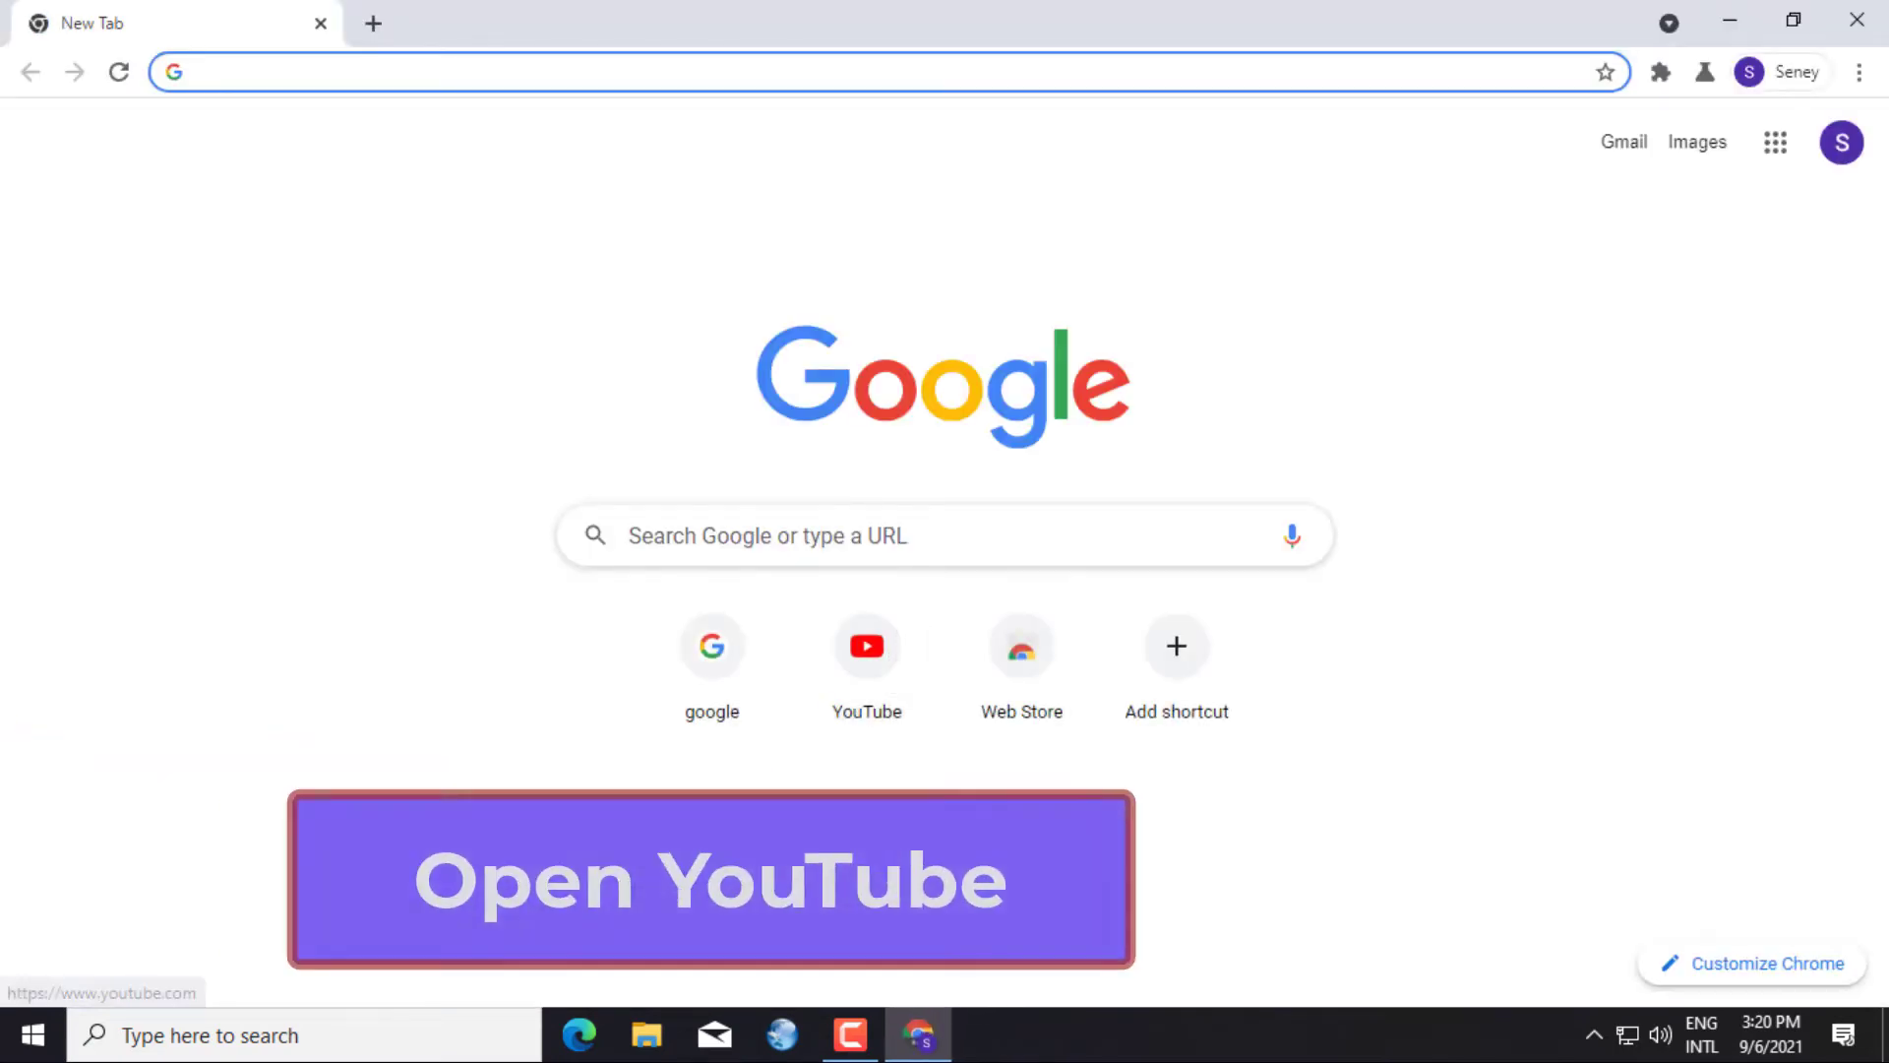
left_click(852, 692)
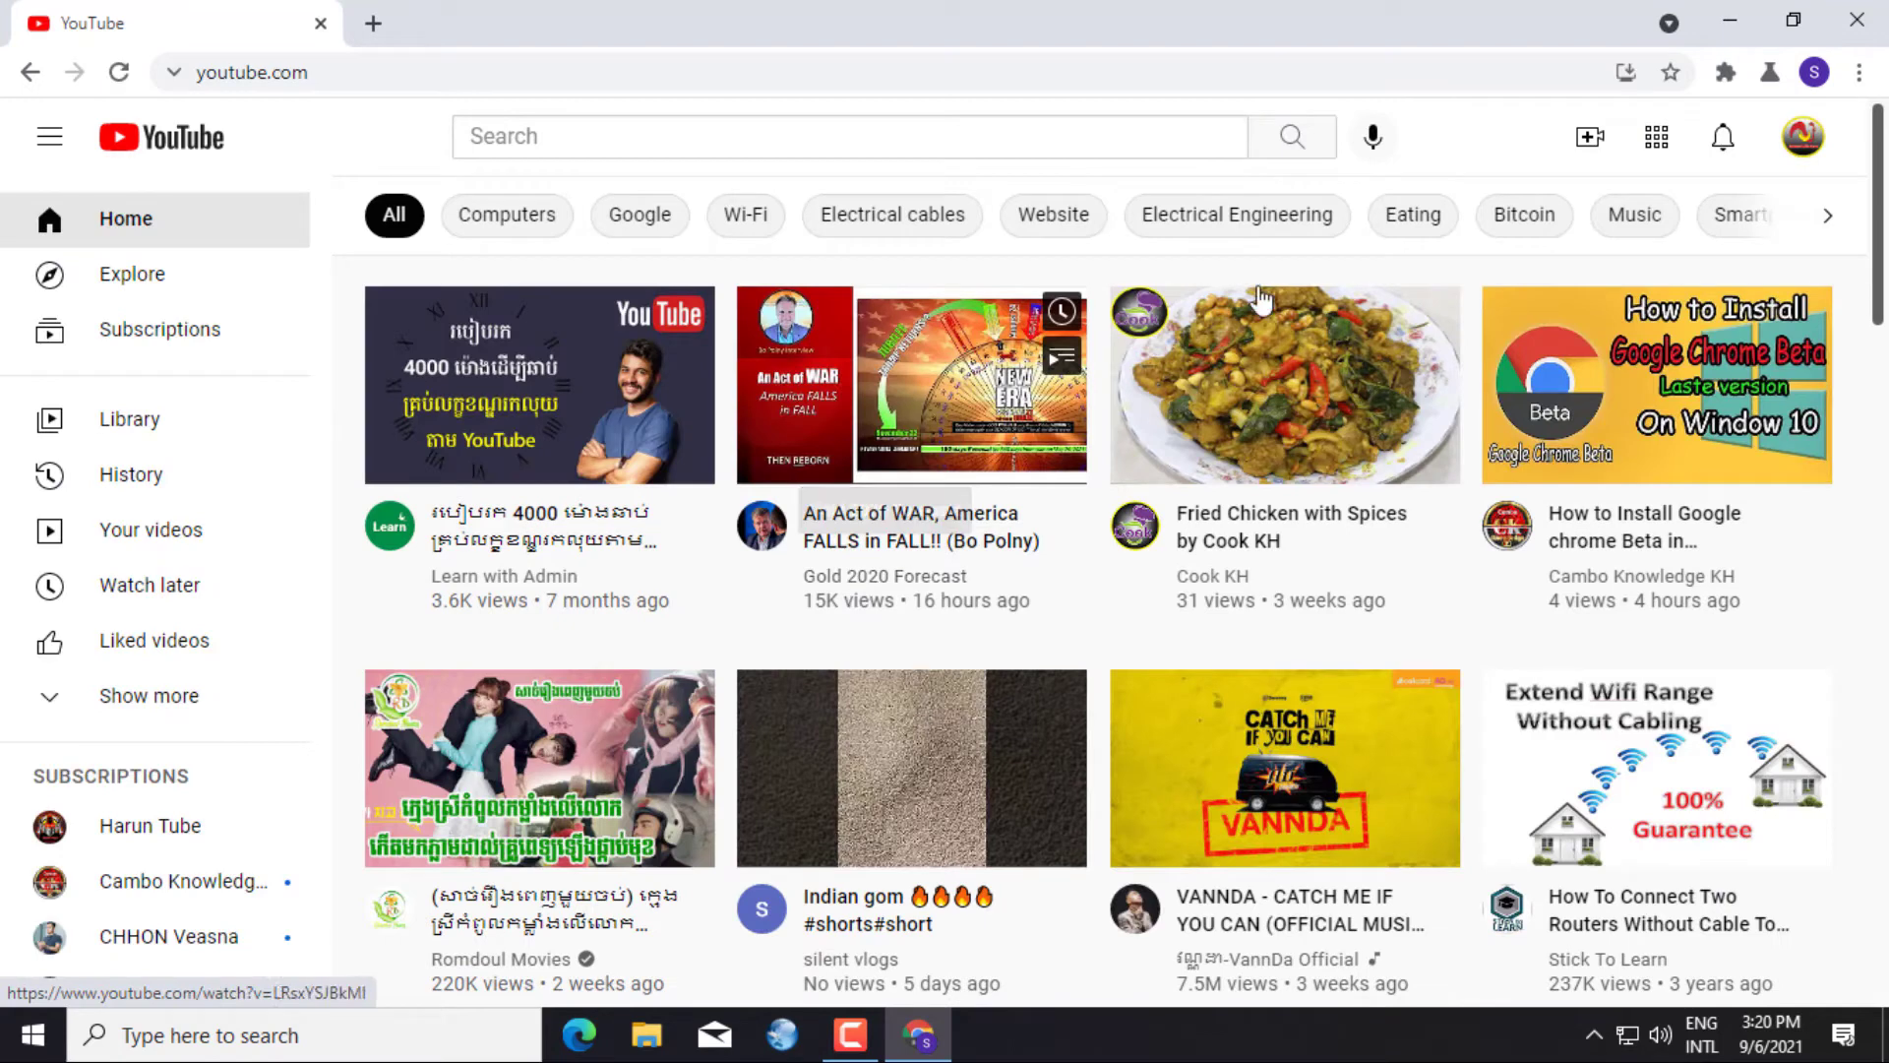
Open the details of the video "The birth of a duckling" in YouTube Studio and examine its tags and TubeBuddy's recommended tags.
left_click(1803, 137)
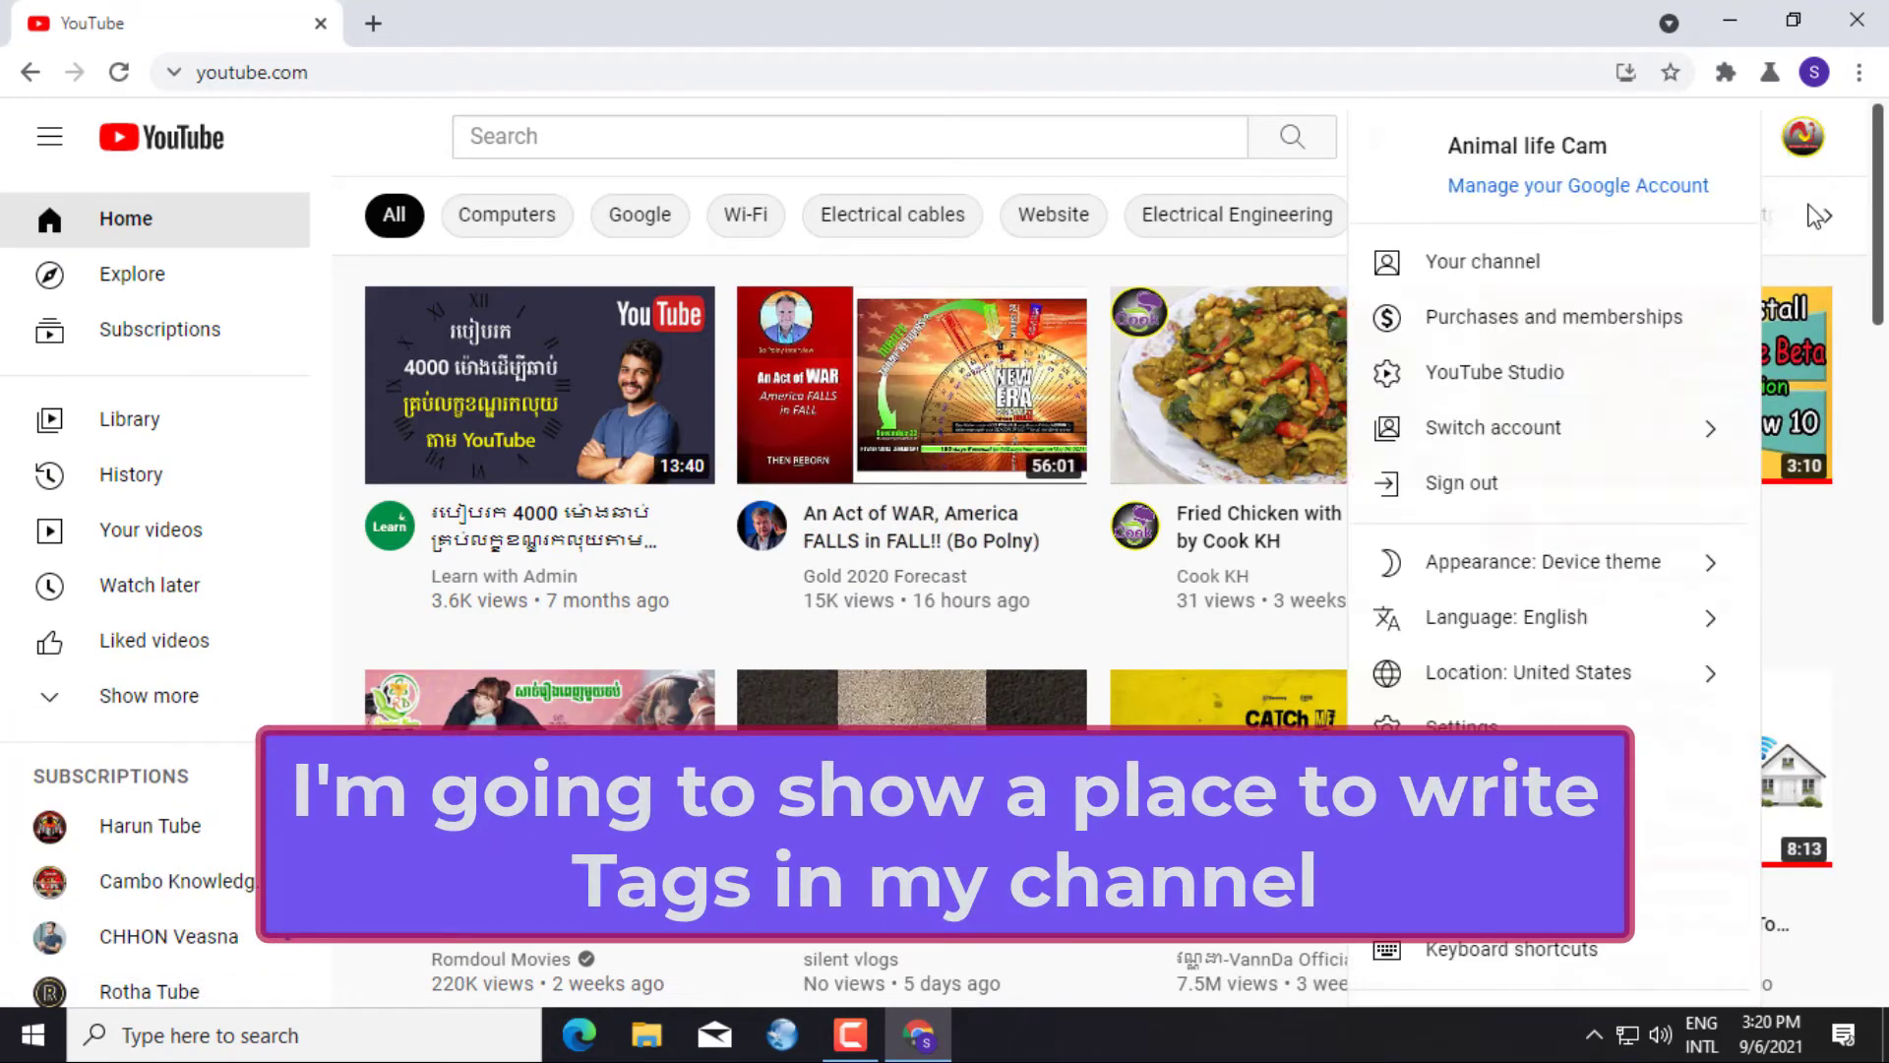
left_click(1538, 386)
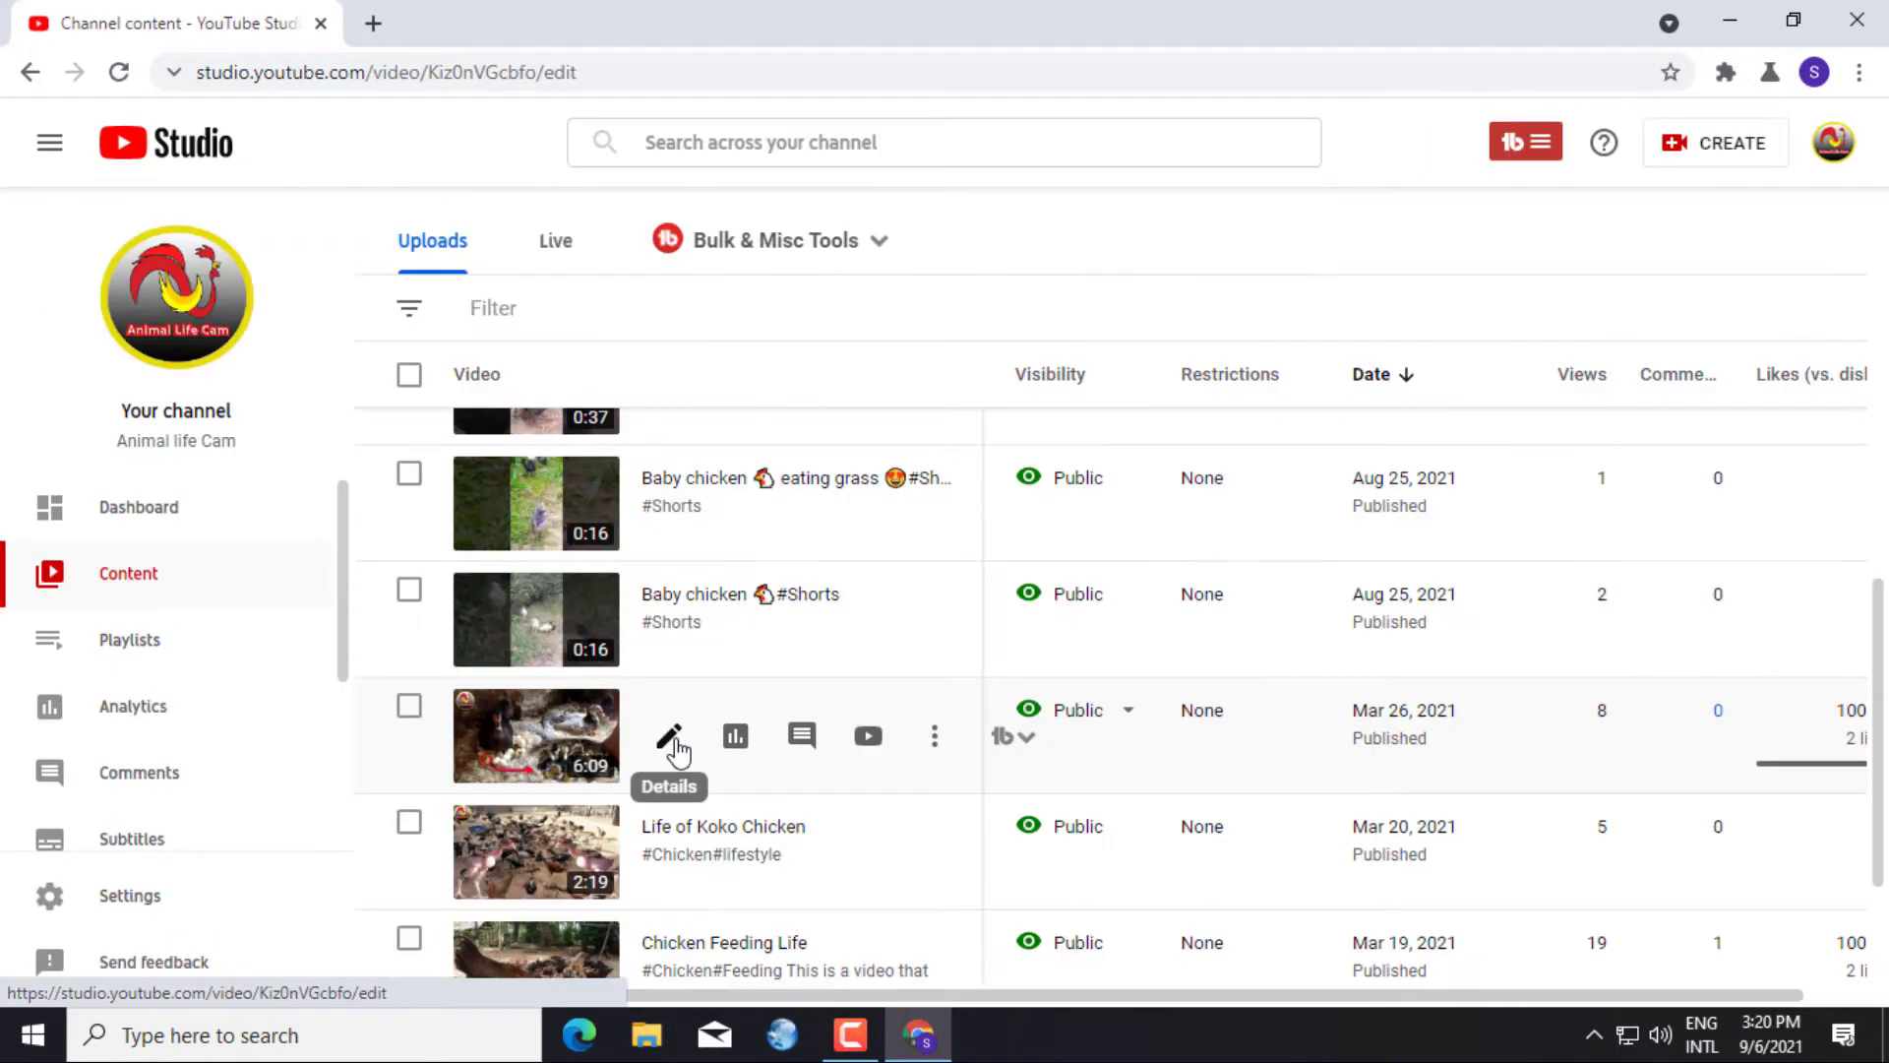
left_click(675, 738)
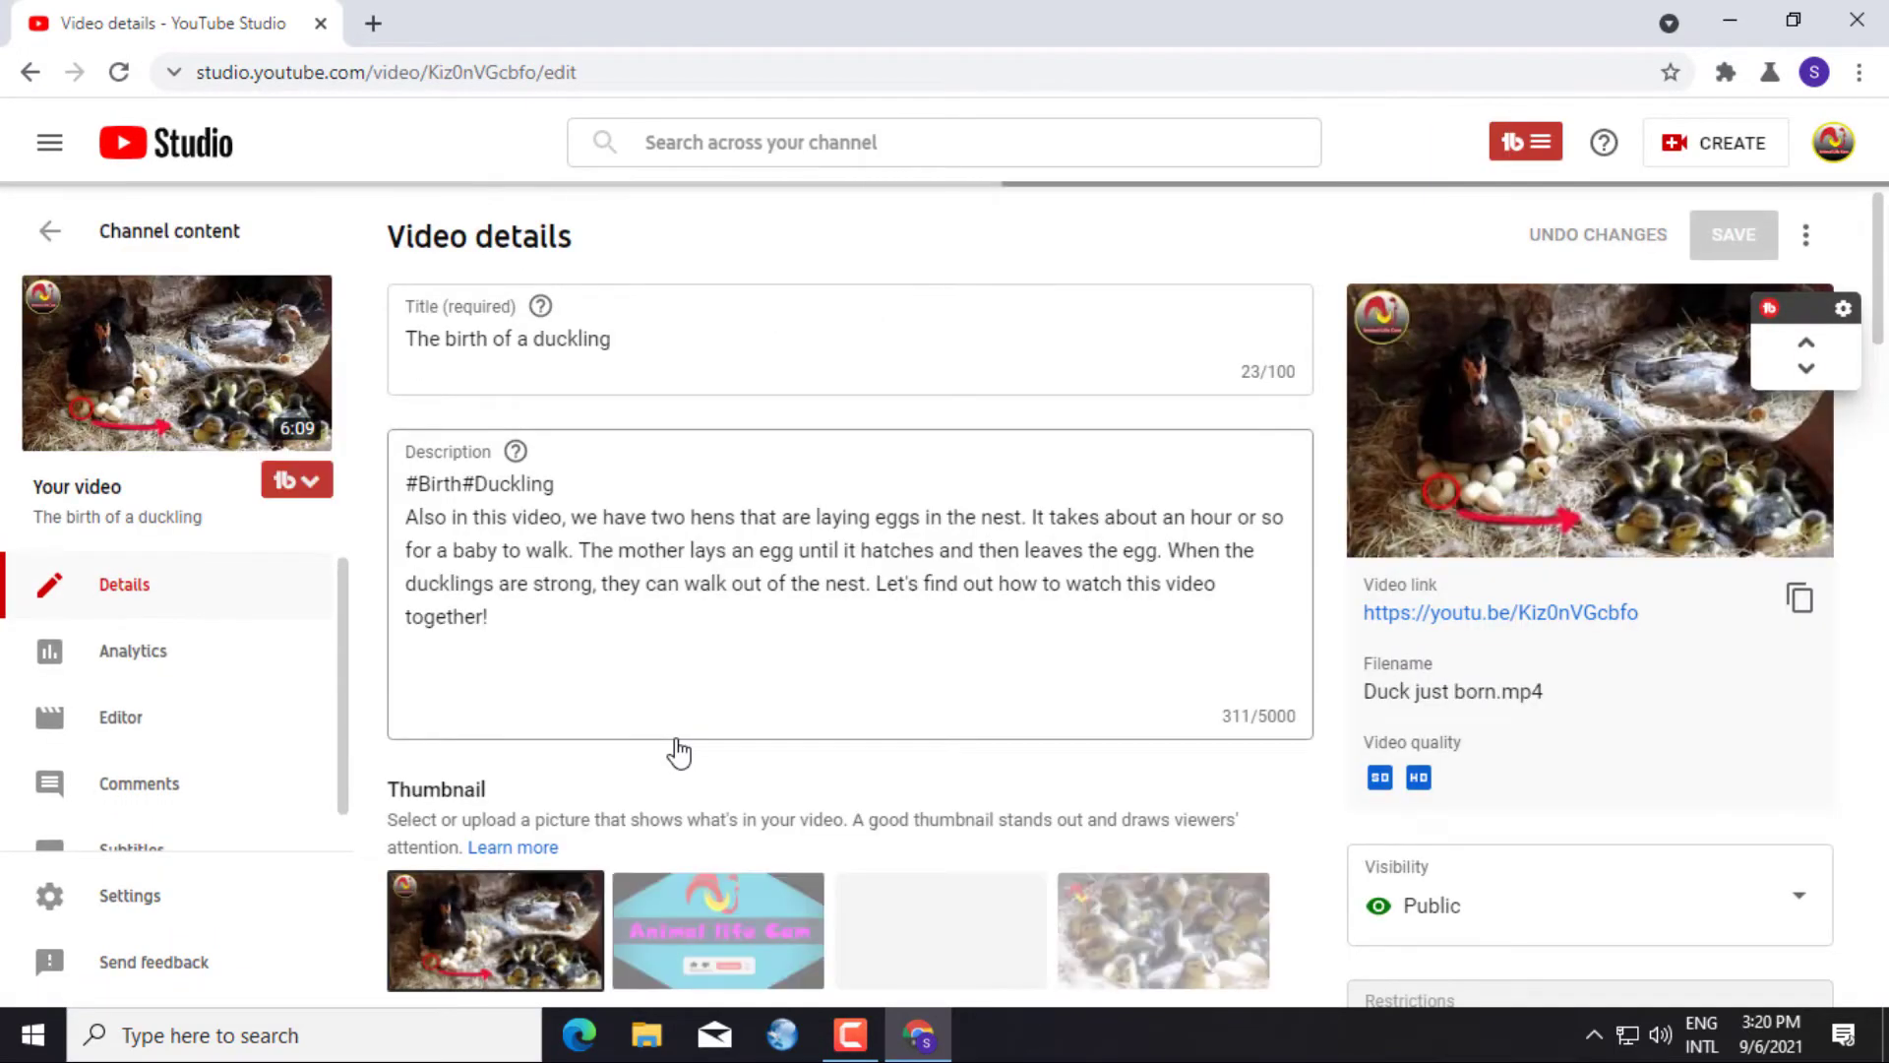
scroll(679, 753, "down", 15)
scroll(679, 752, "down", 7)
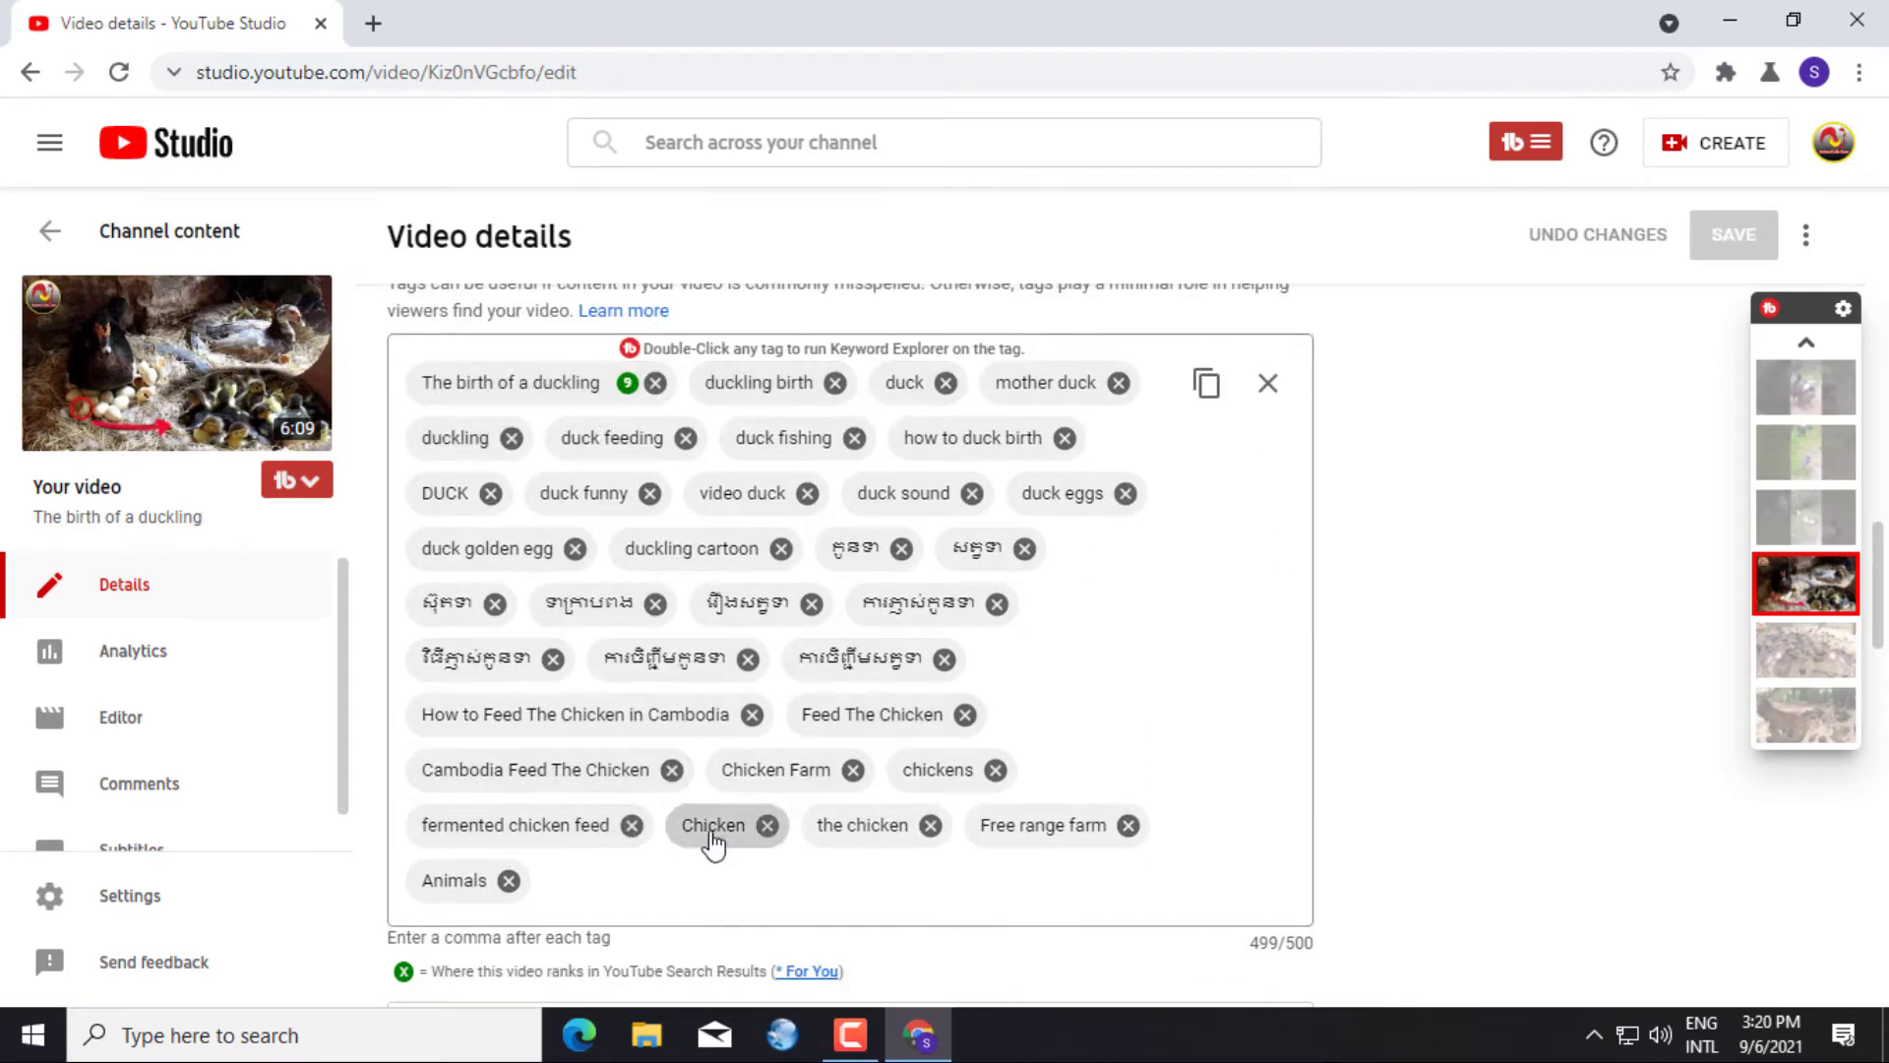
scroll(689, 851, "down", 5)
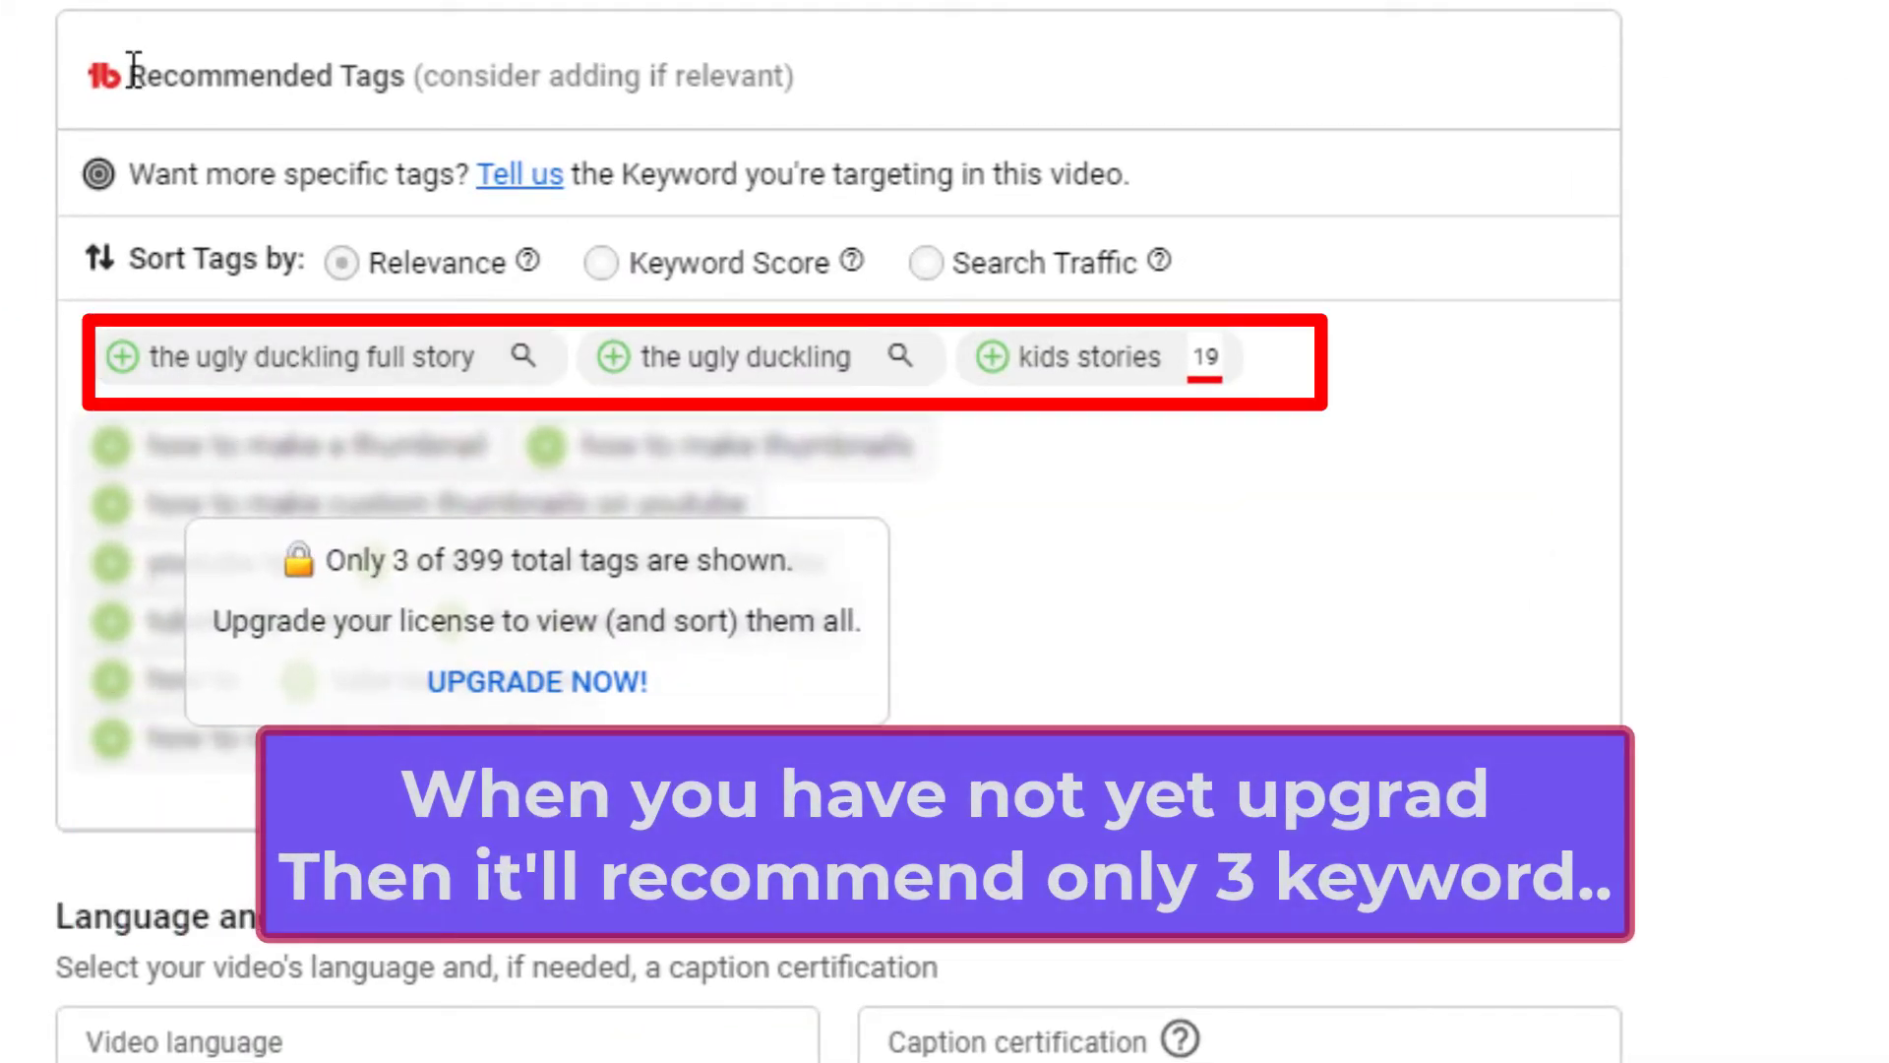
Check the recommended tags, then open the channel's Health Report from TubeBuddy's website tools.
left_click_drag(135, 71, 397, 65)
left_click(854, 69)
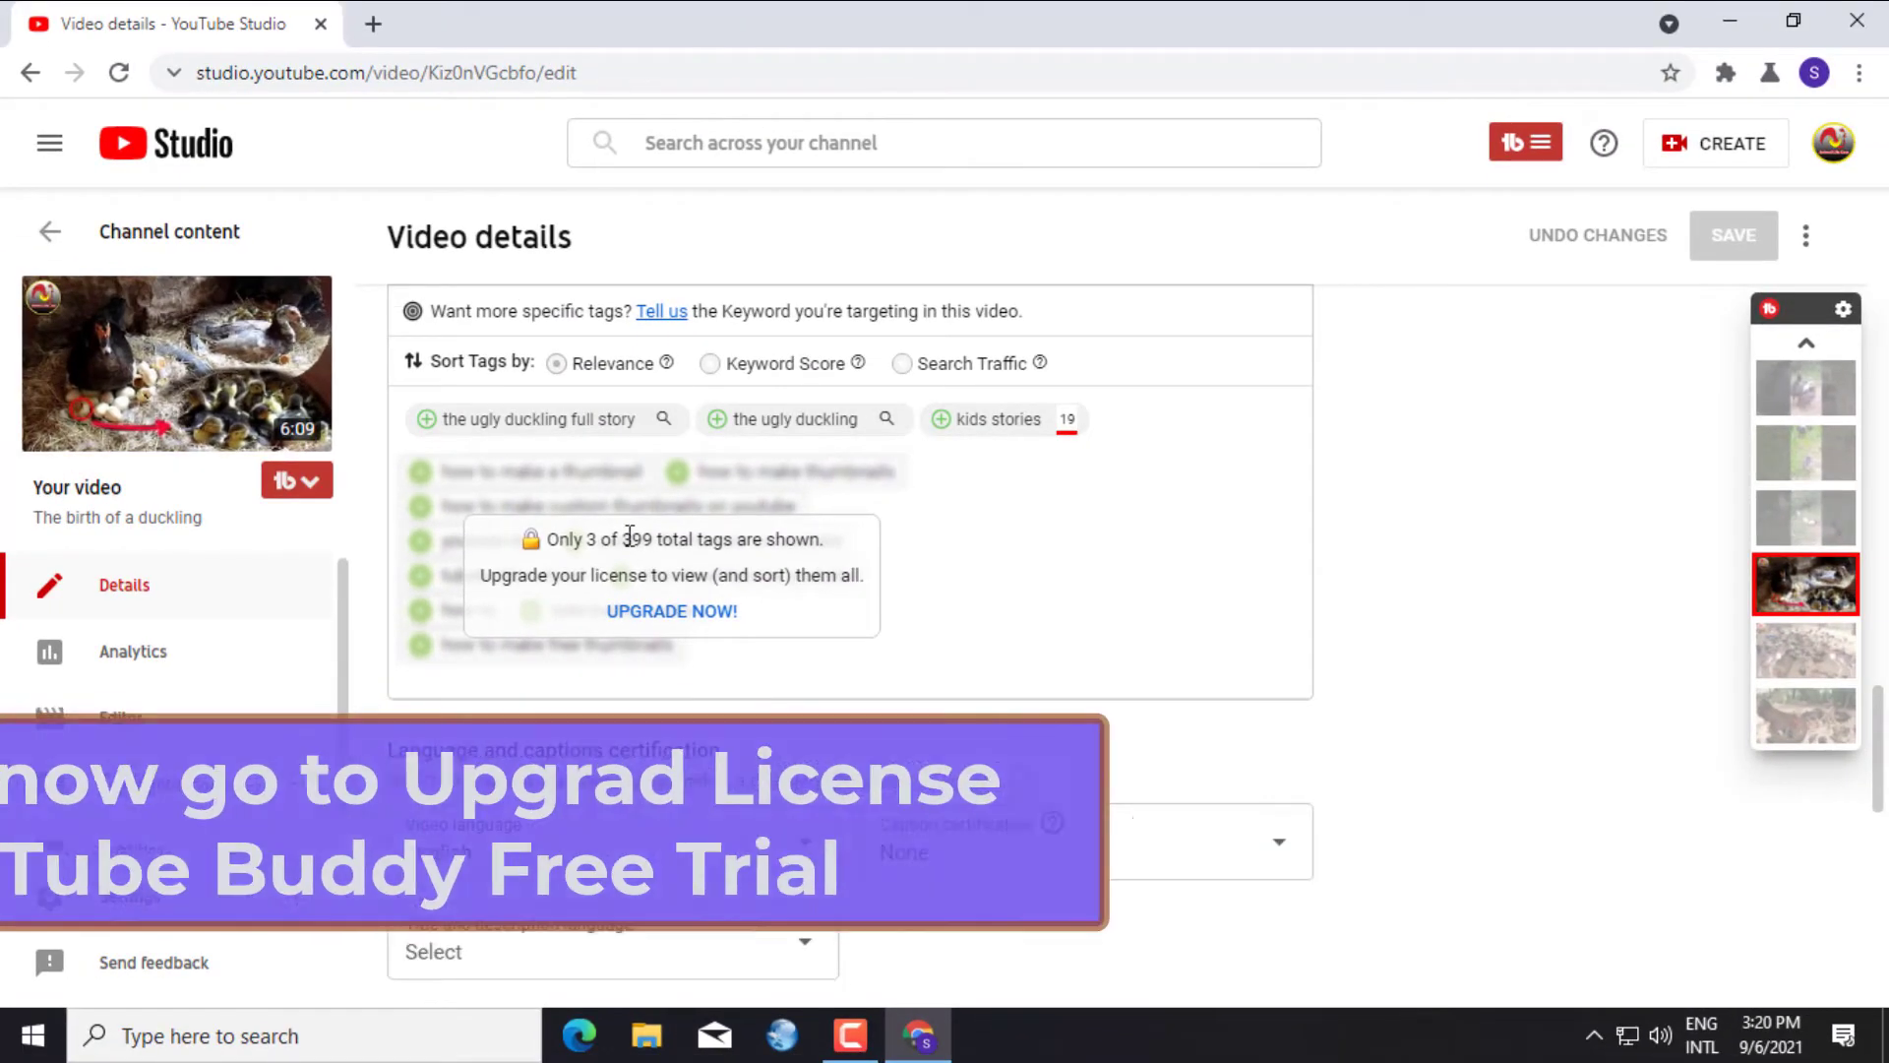
scroll(955, 541, "up", 3)
scroll(959, 541, "up", 1)
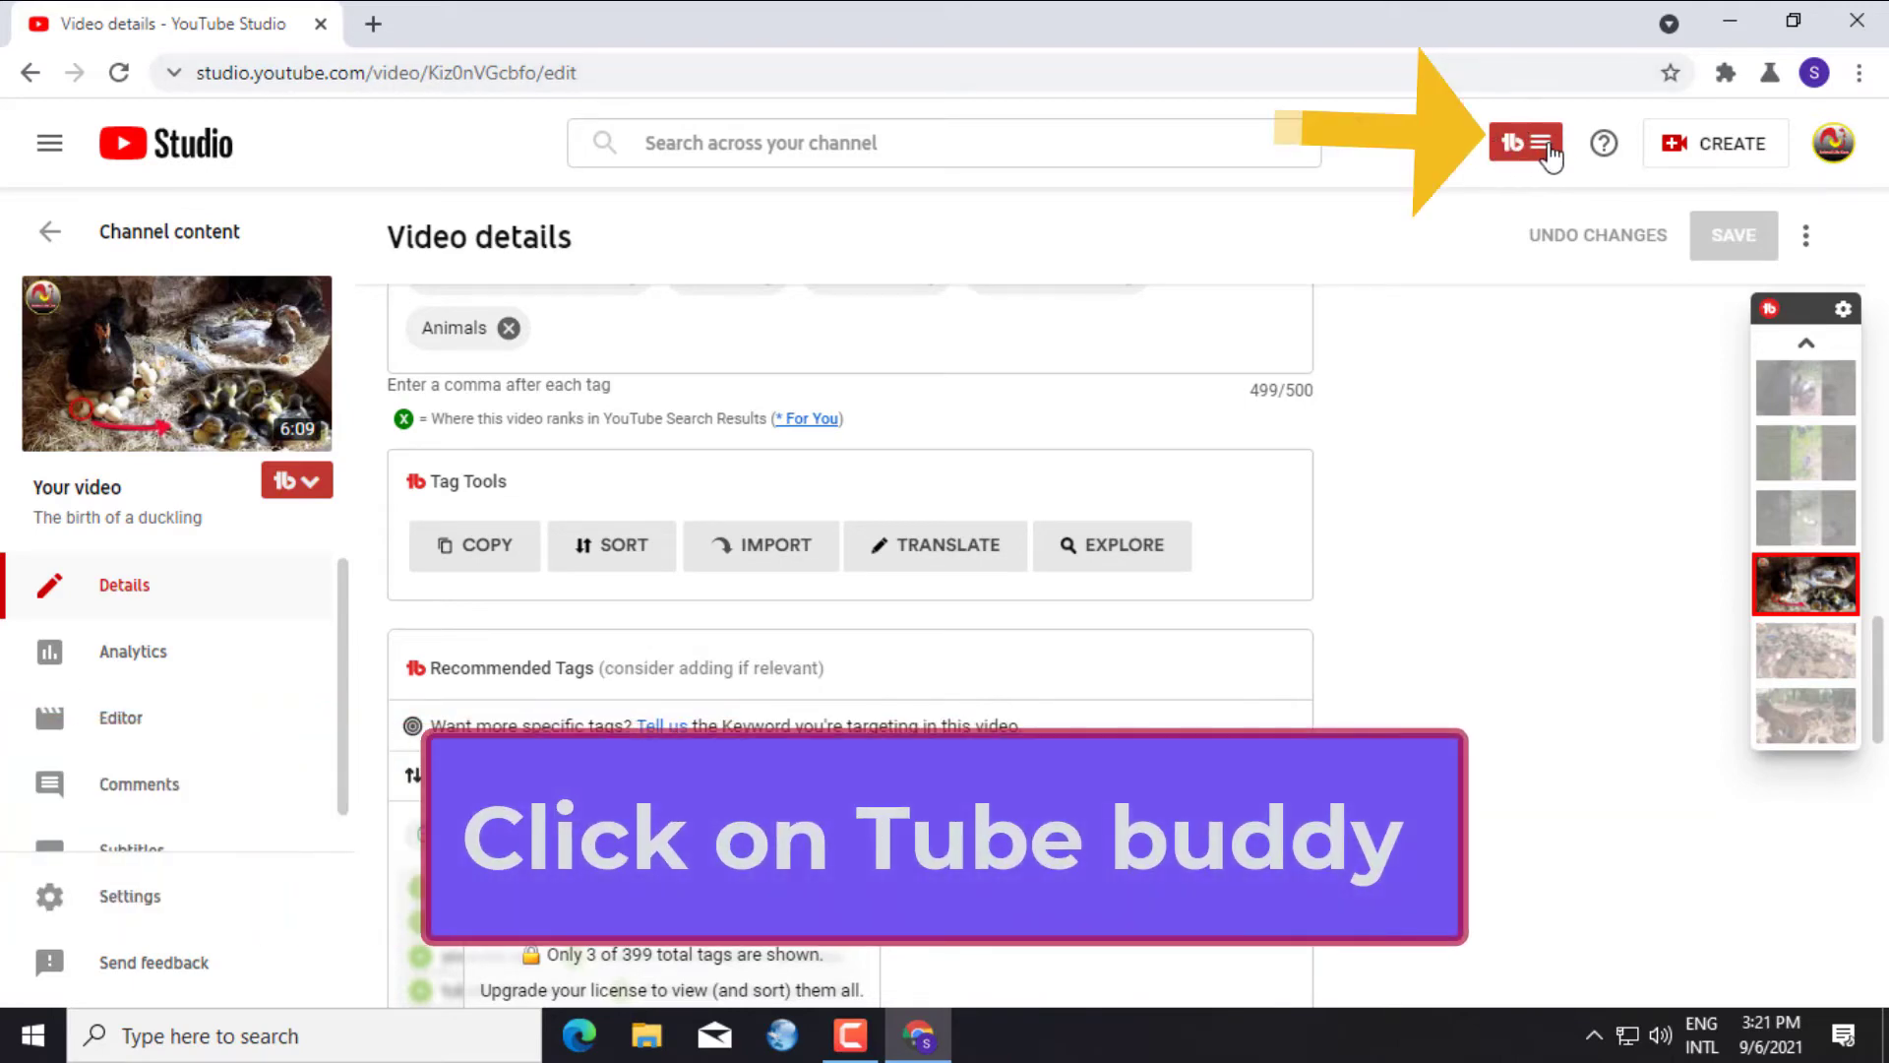
left_click(1549, 152)
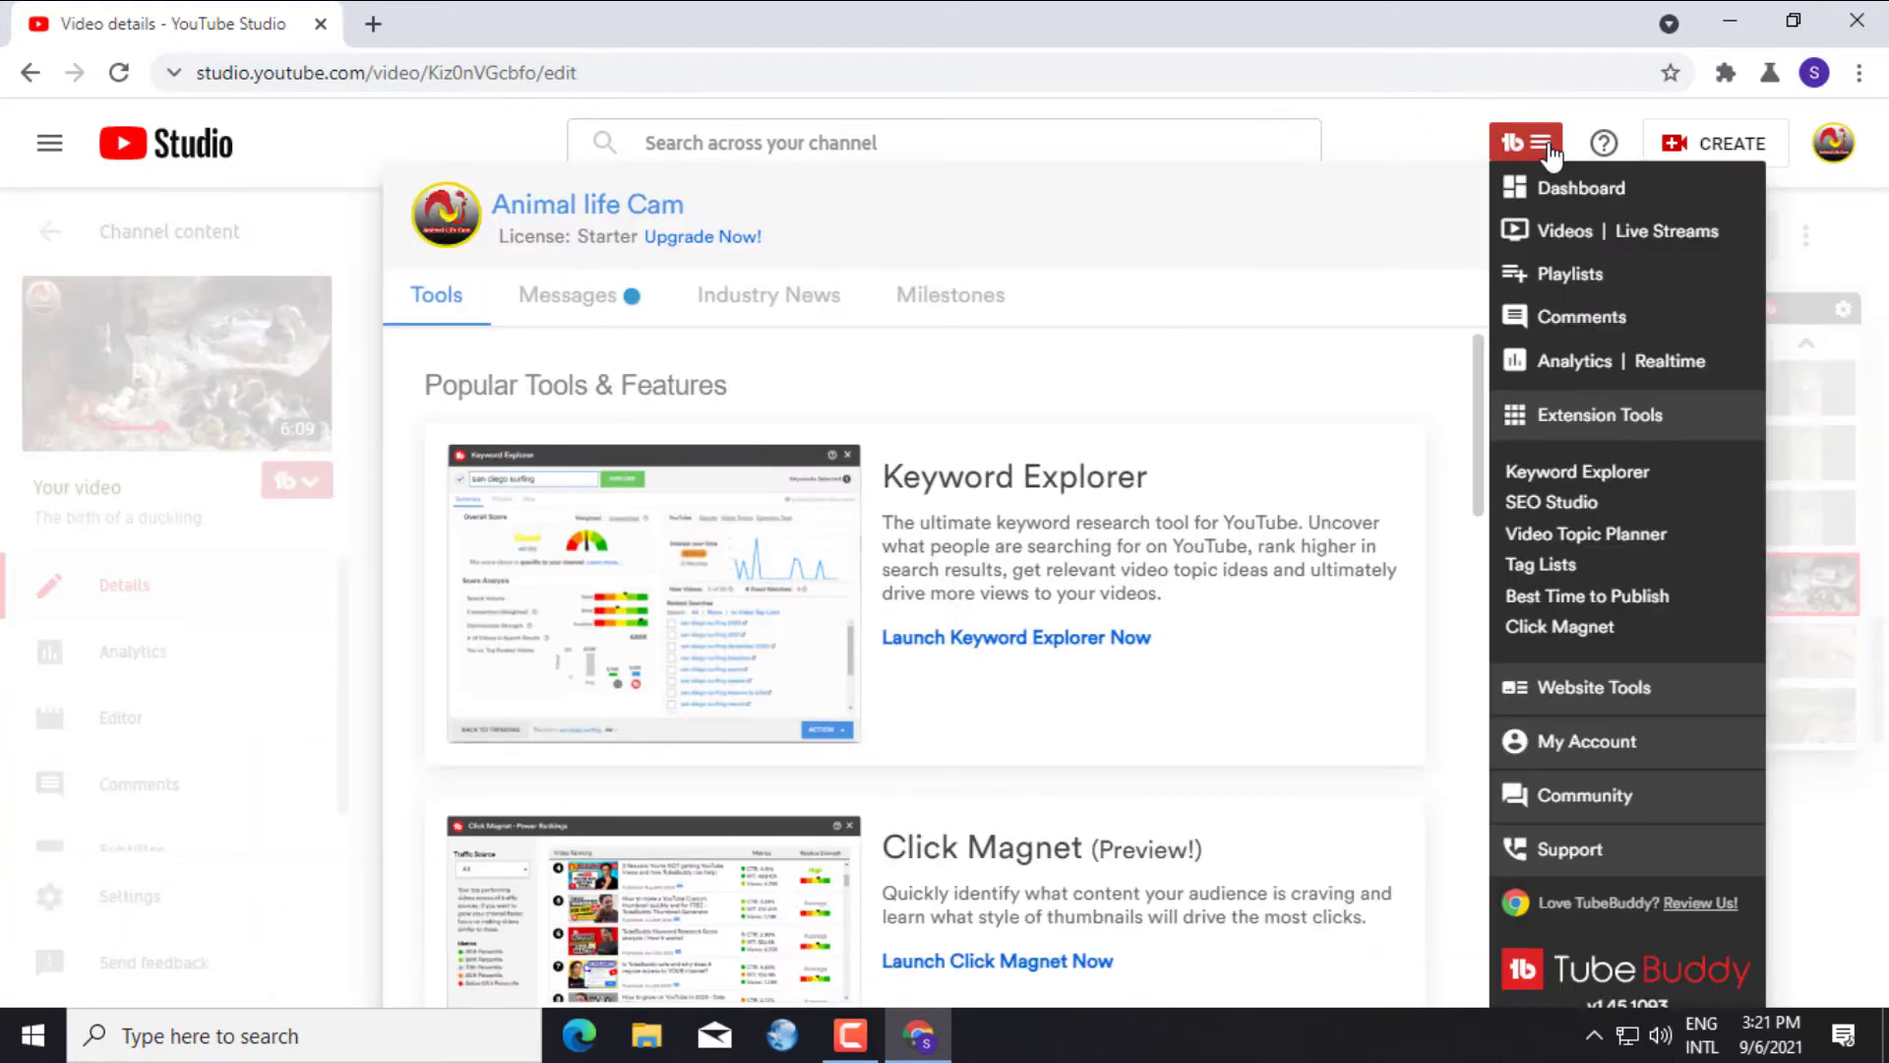
left_click(1525, 421)
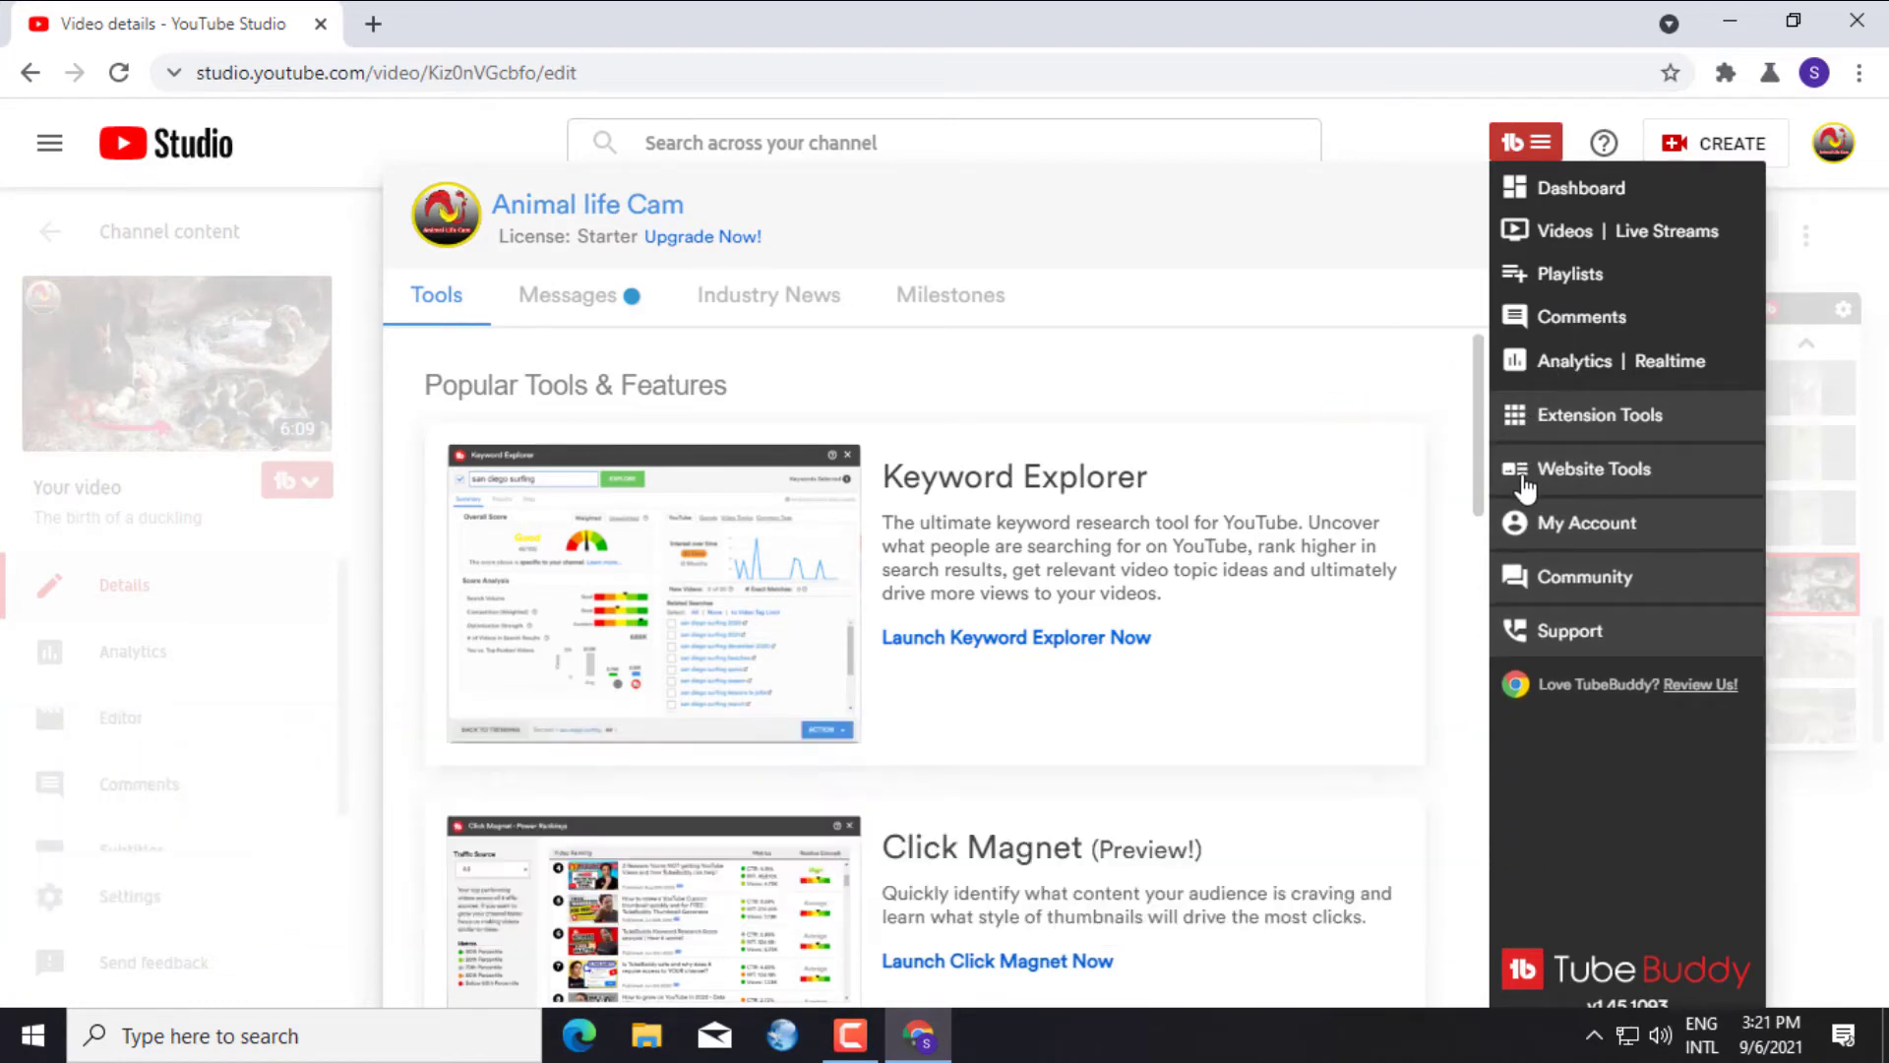
left_click(1523, 488)
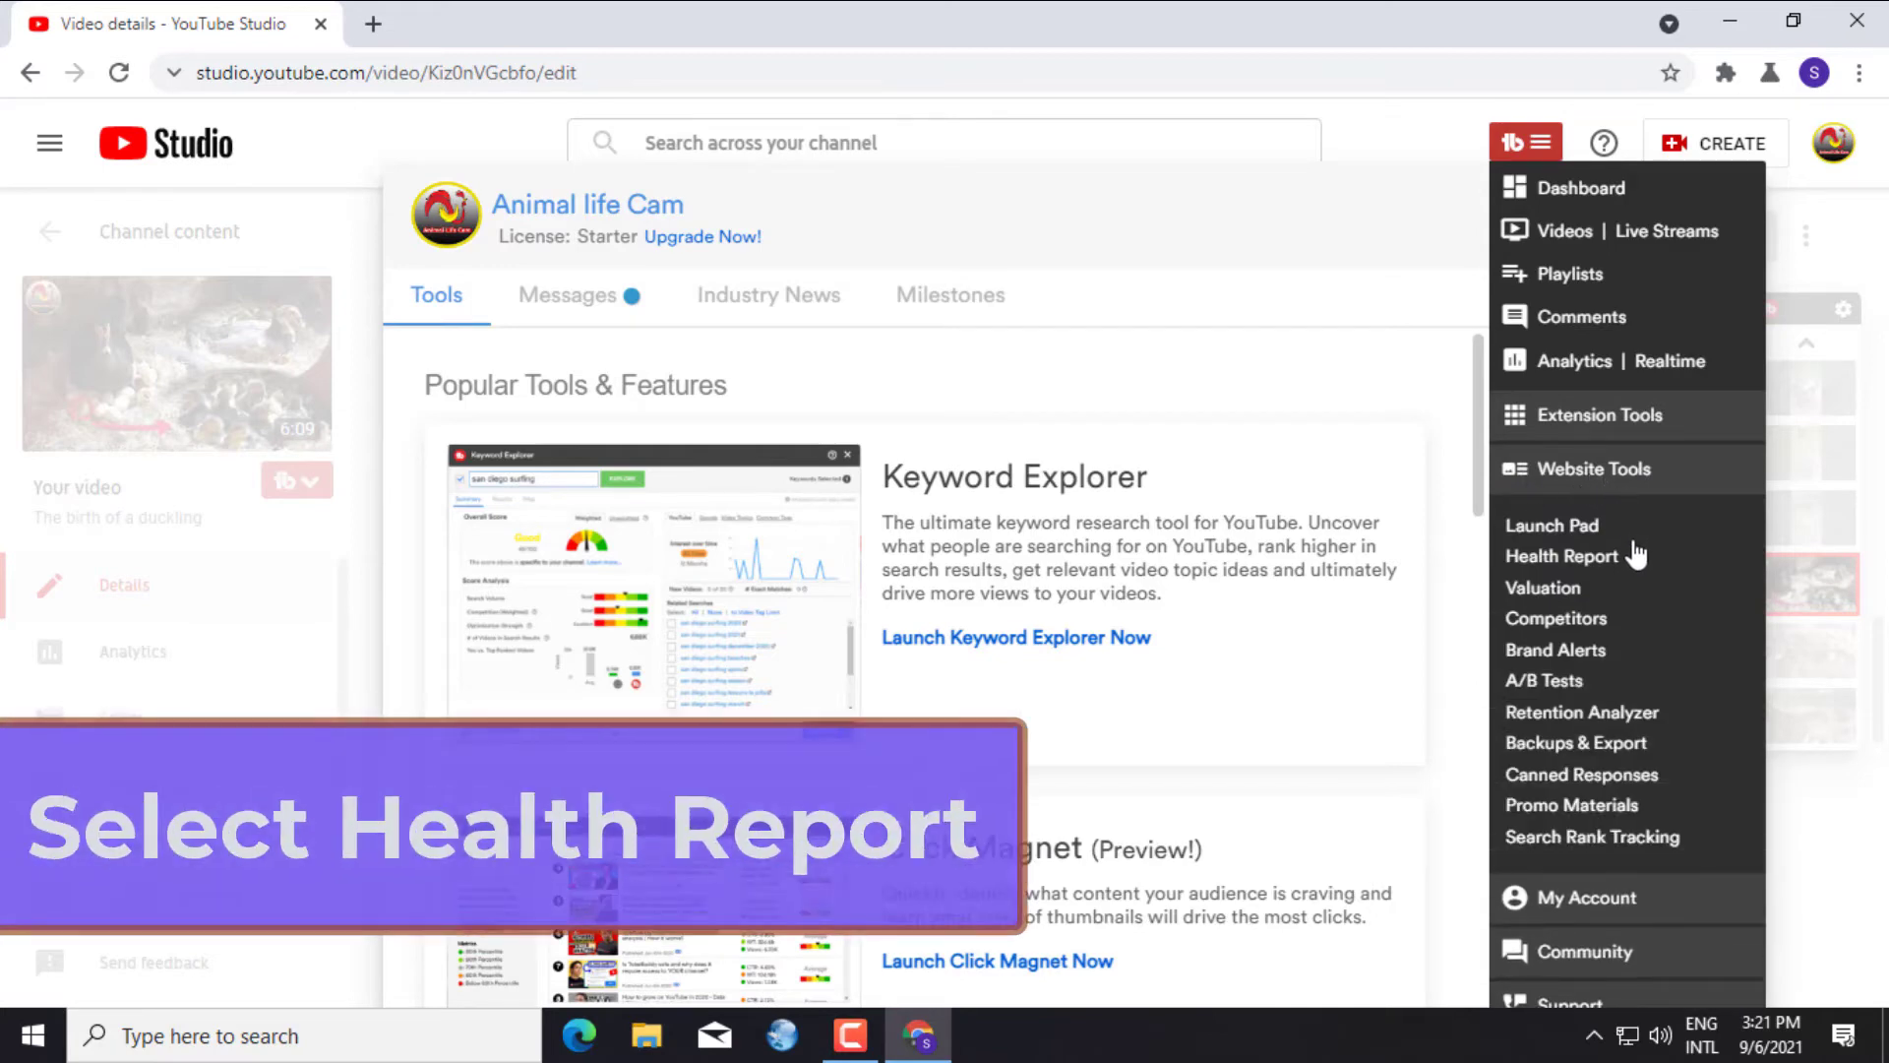
left_click(1558, 560)
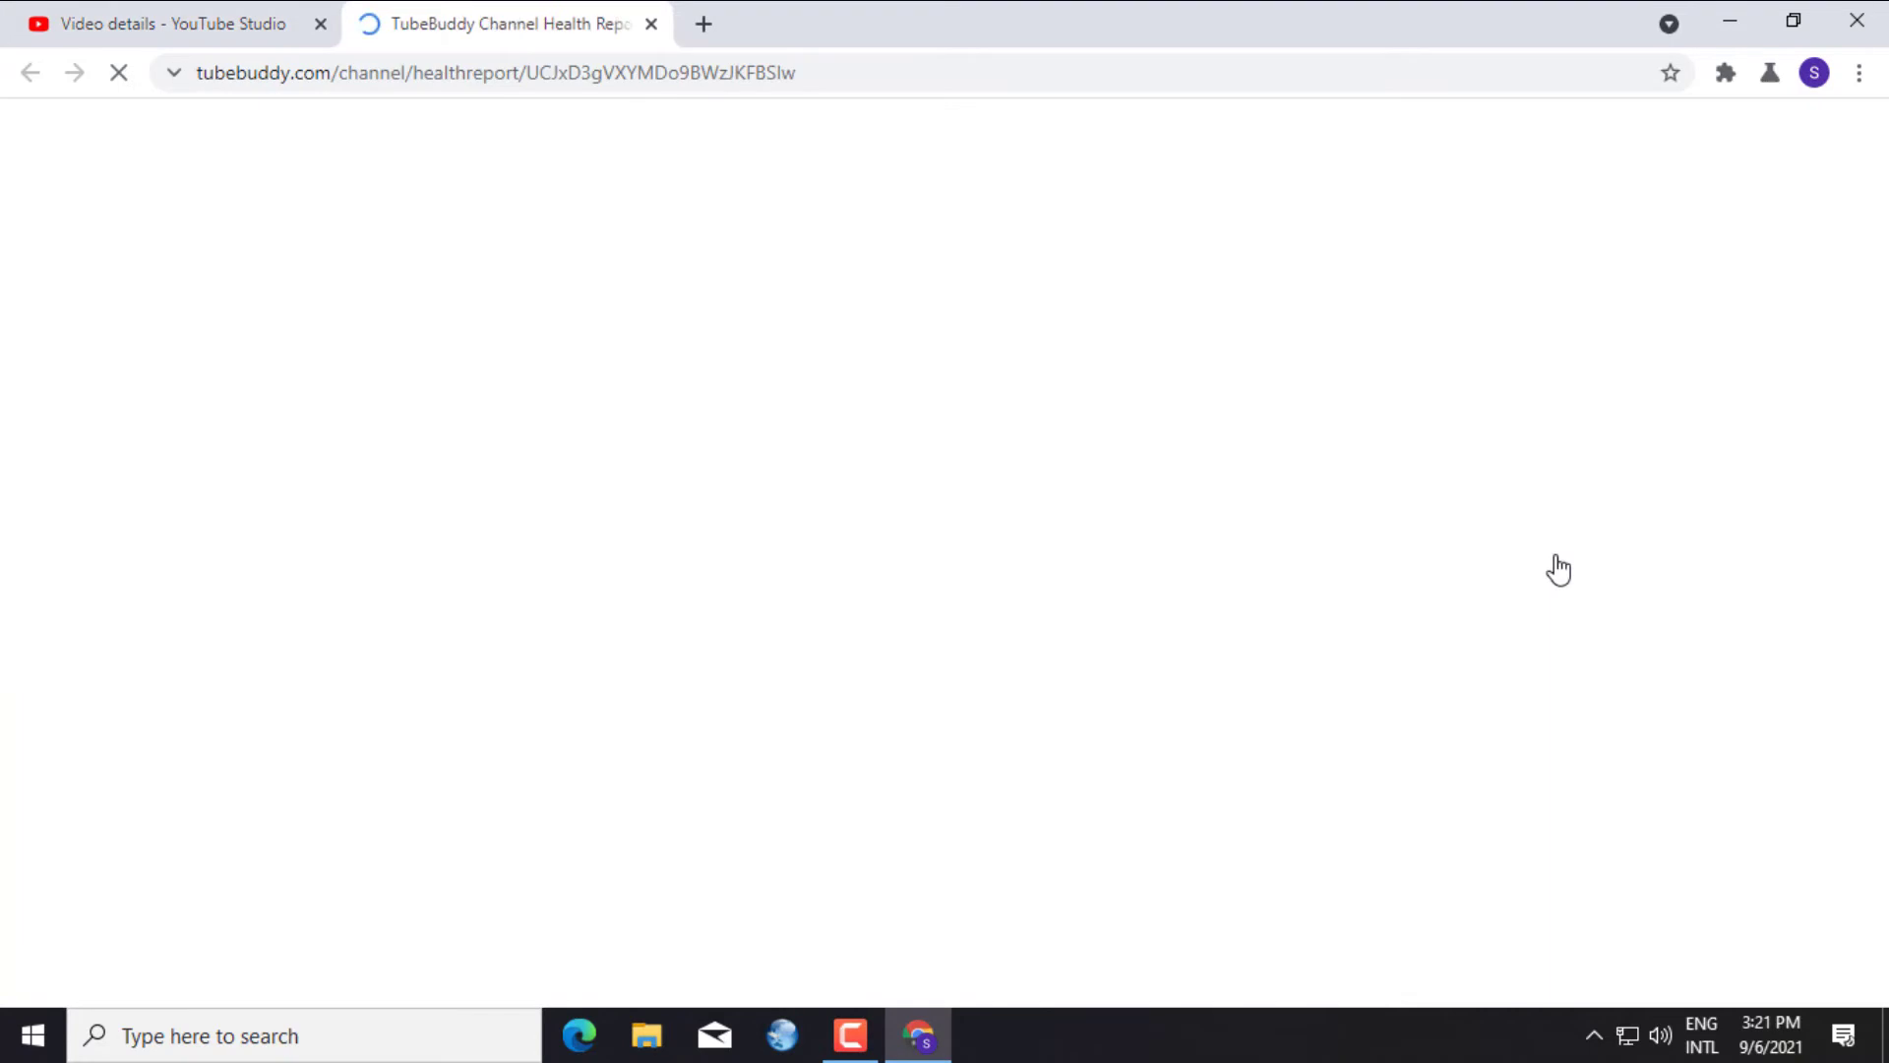
Read the trial offer in the Health Report and start TubeBuddy's 14-day free Pro trial for the channel.
scroll(1555, 563, "down", 1)
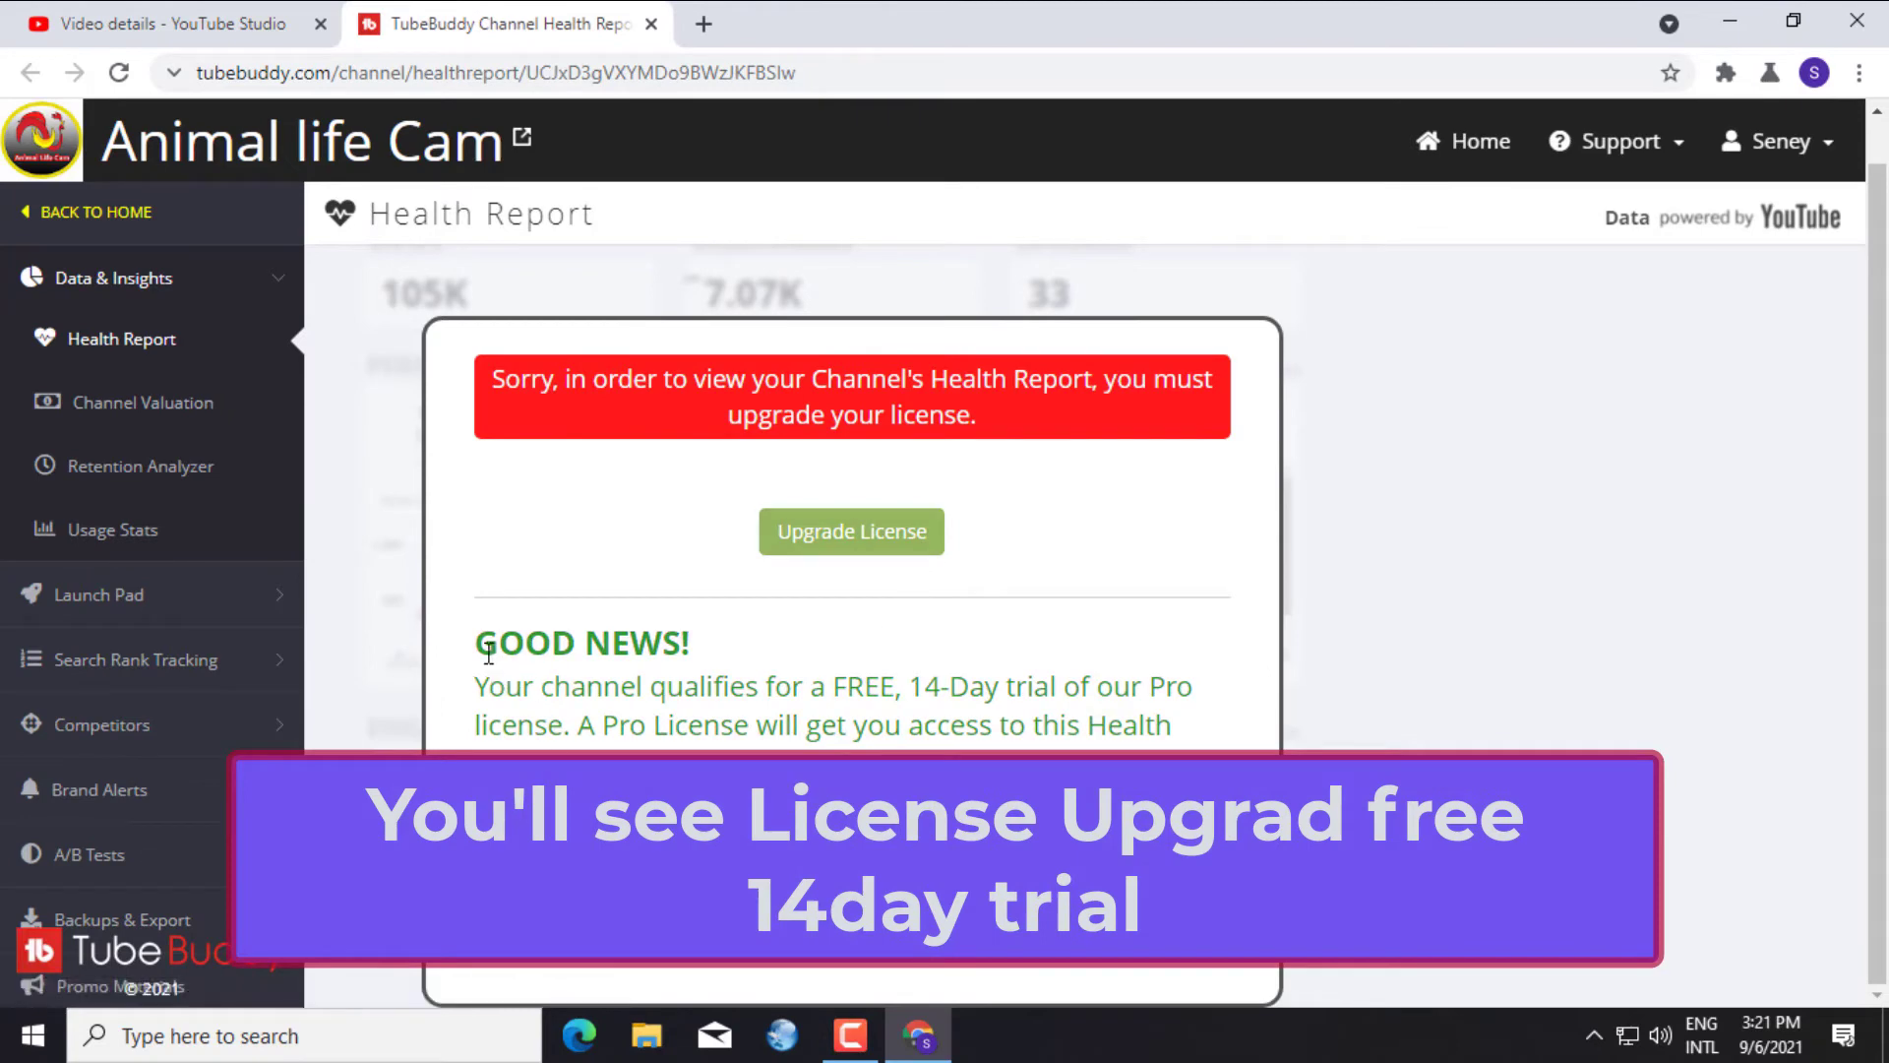
left_click_drag(484, 649, 1206, 859)
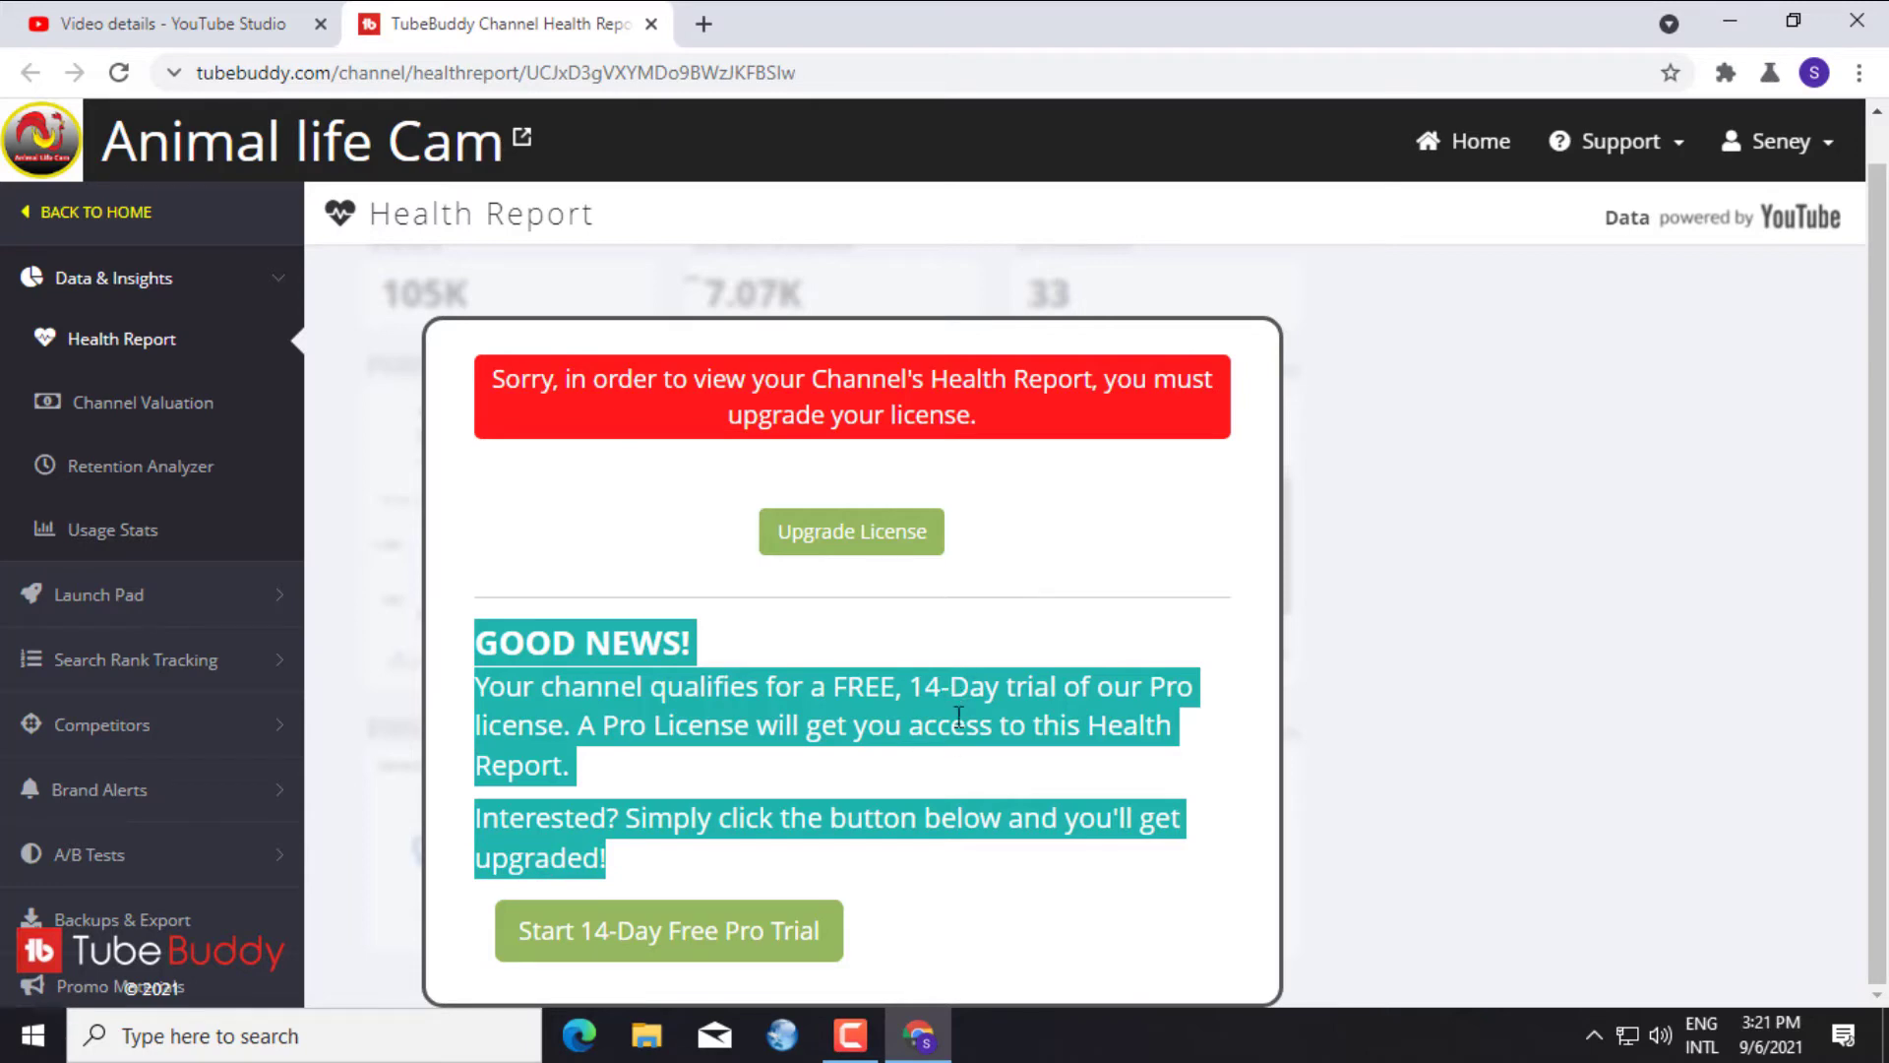
left_click(699, 872)
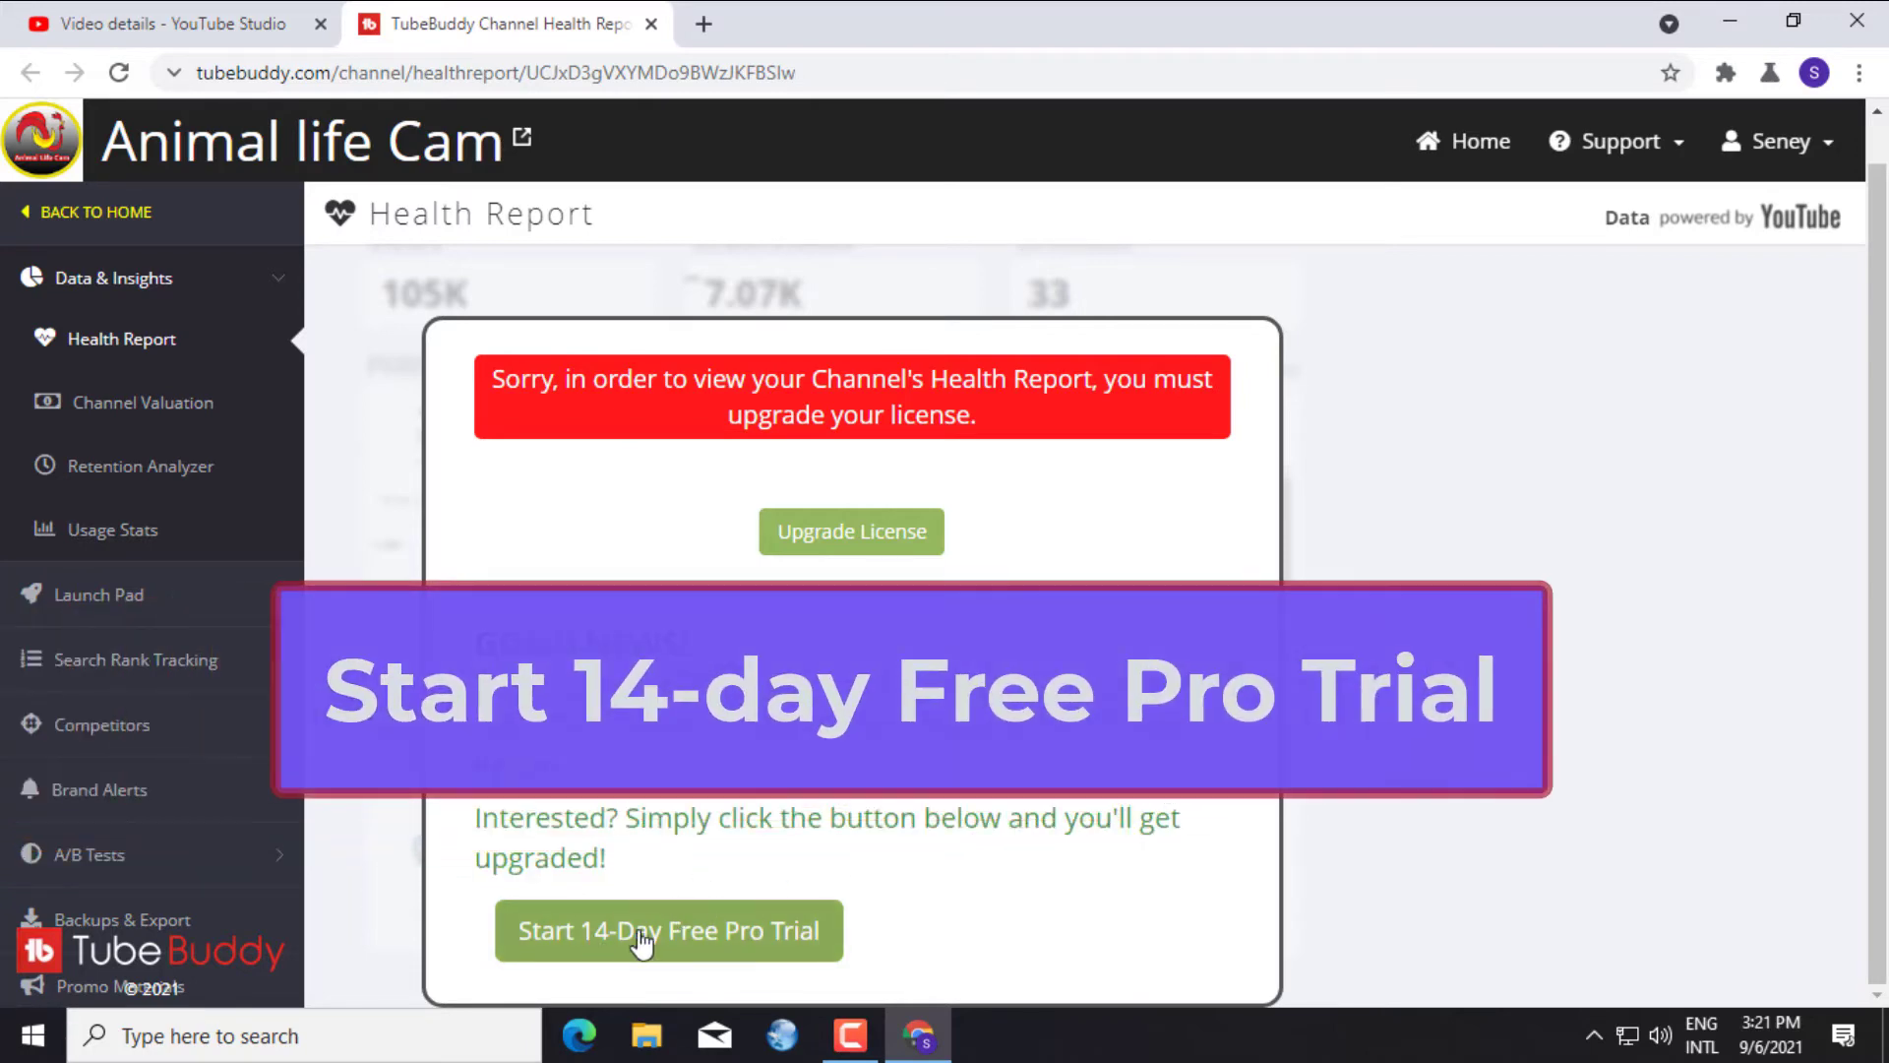
left_click(751, 934)
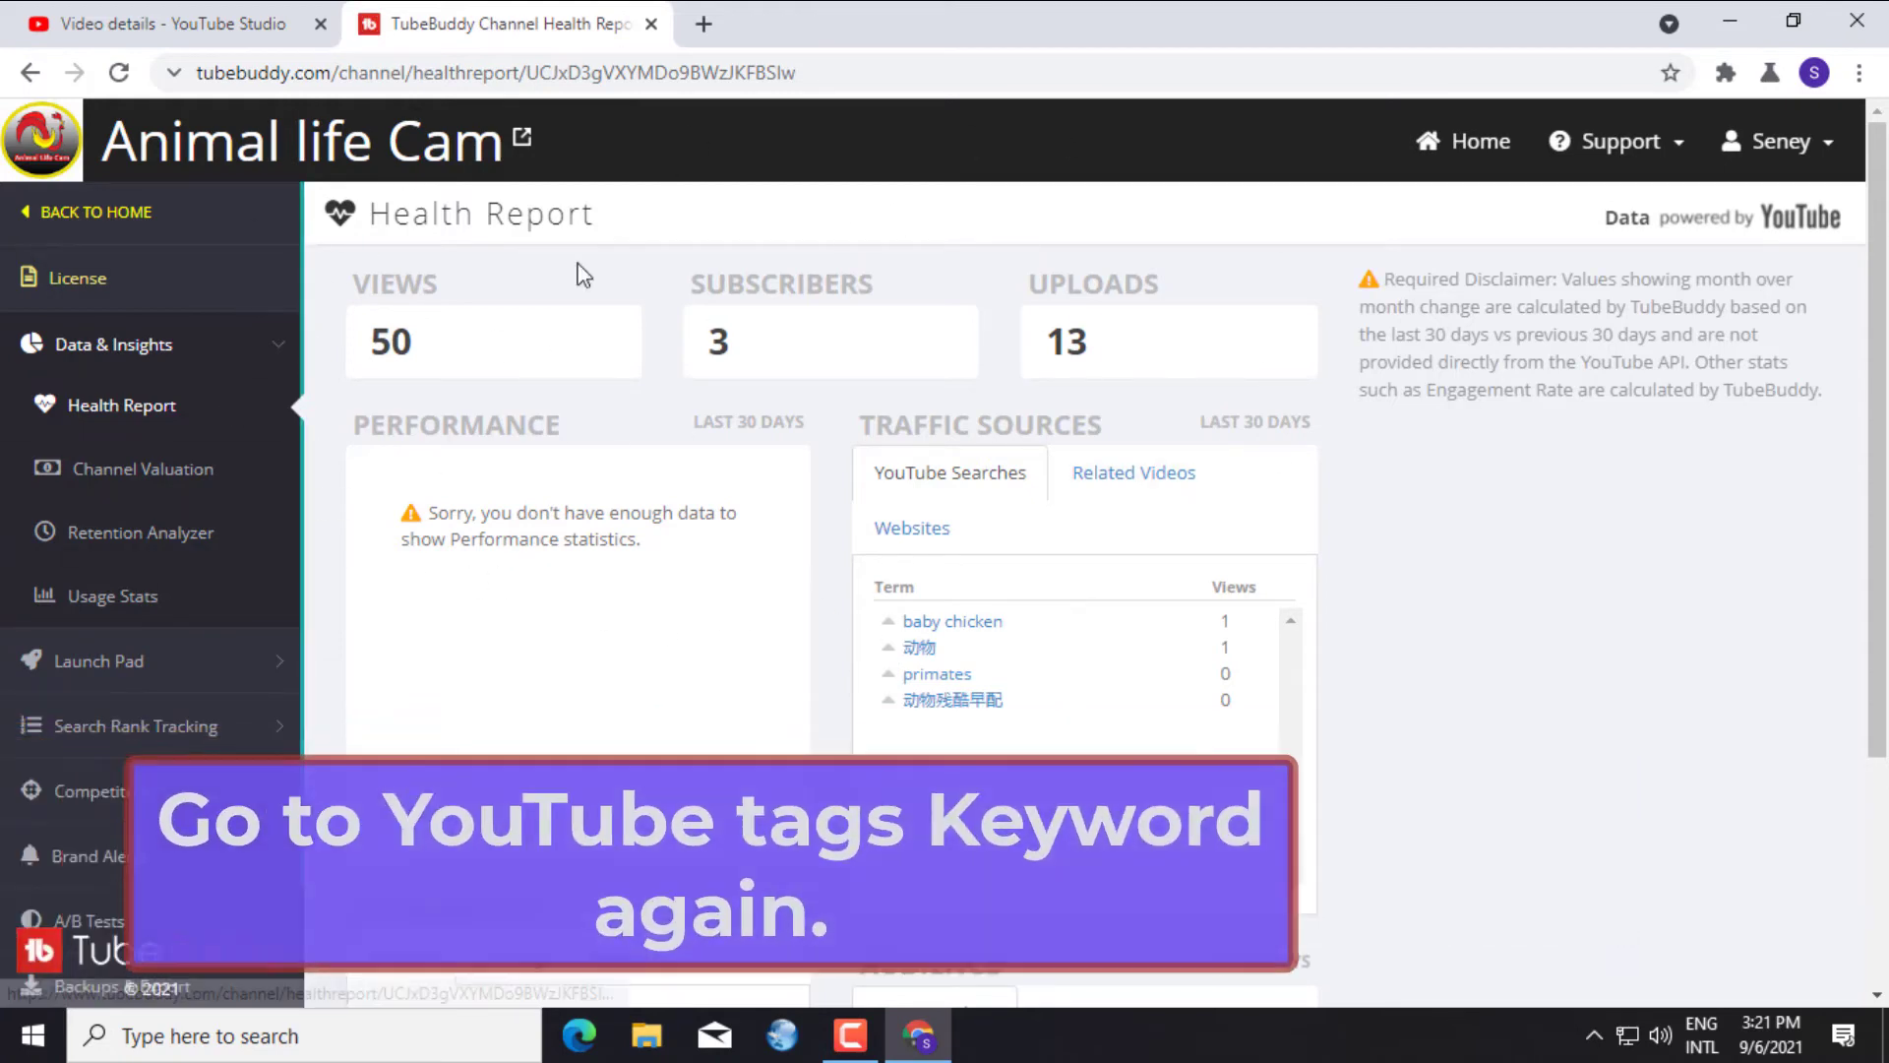
Close the Health Report, return to the video's details in YouTube Studio and reload the page.
left_click(650, 23)
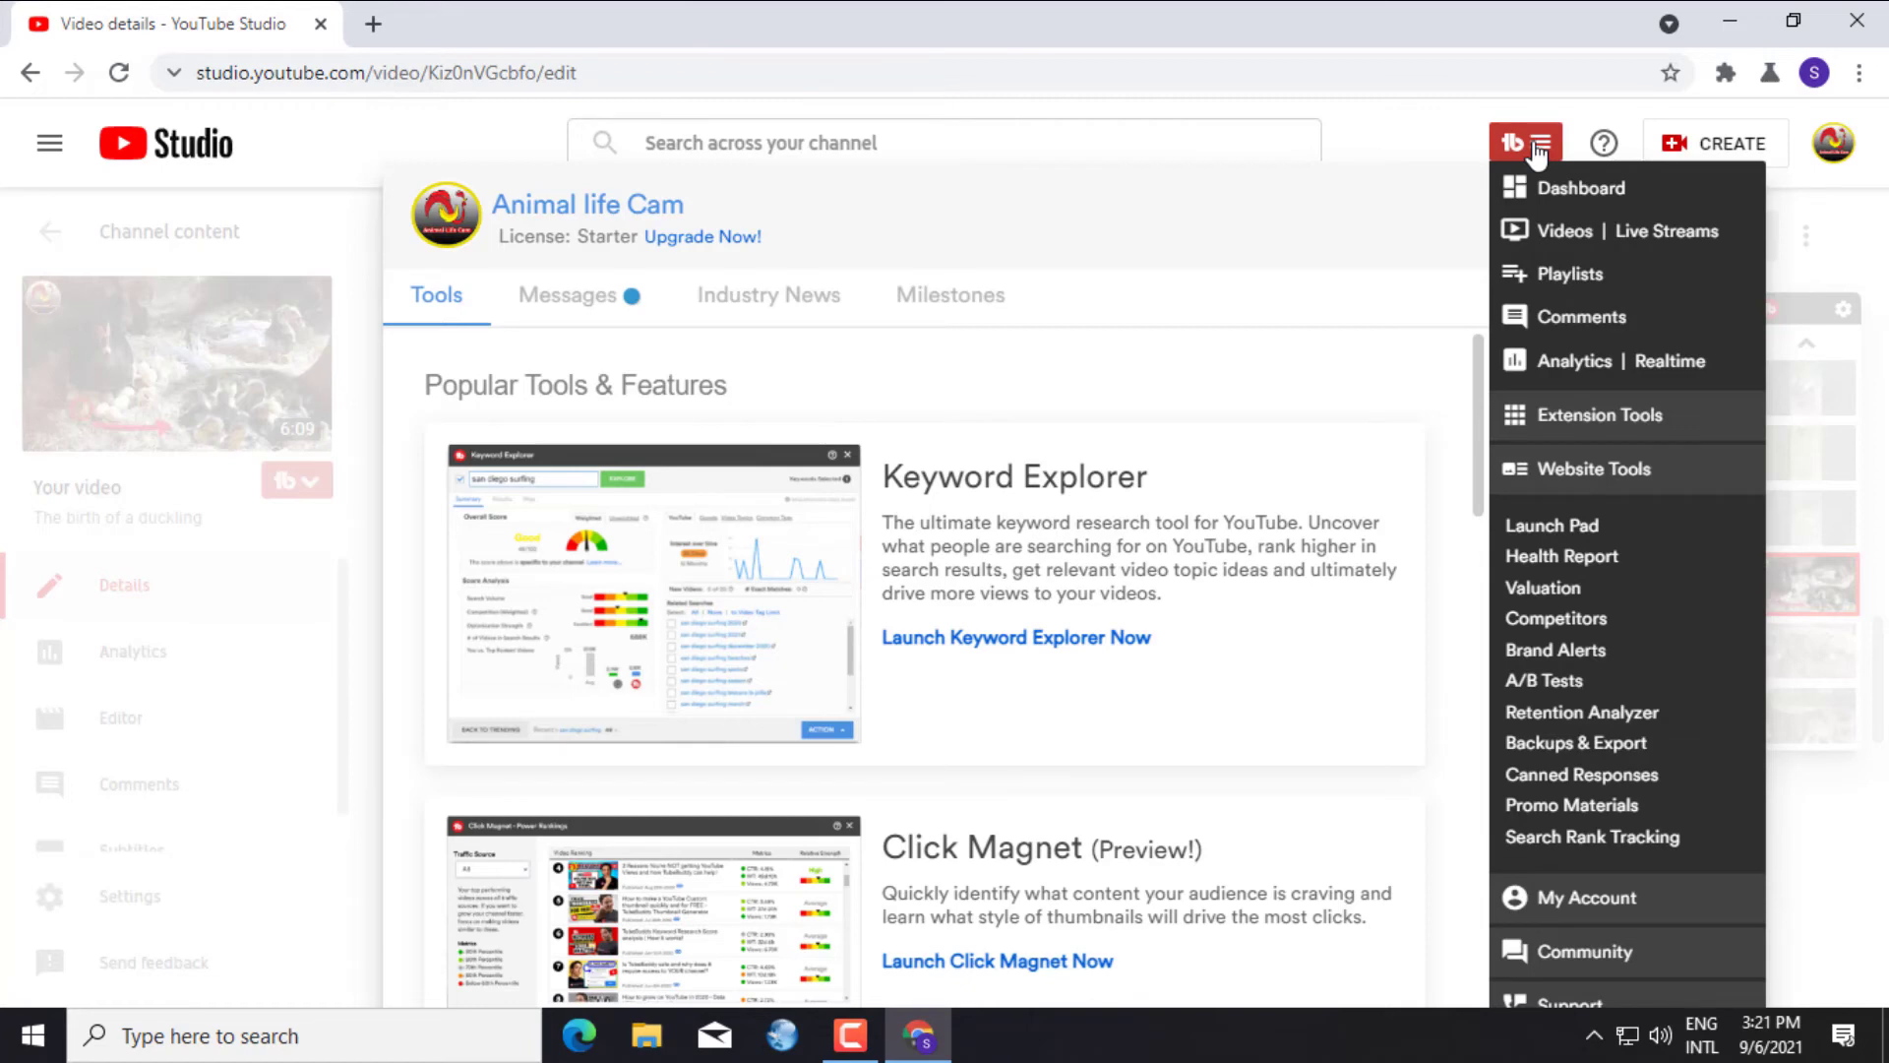
left_click(1538, 150)
scroll(691, 364, "down", 1)
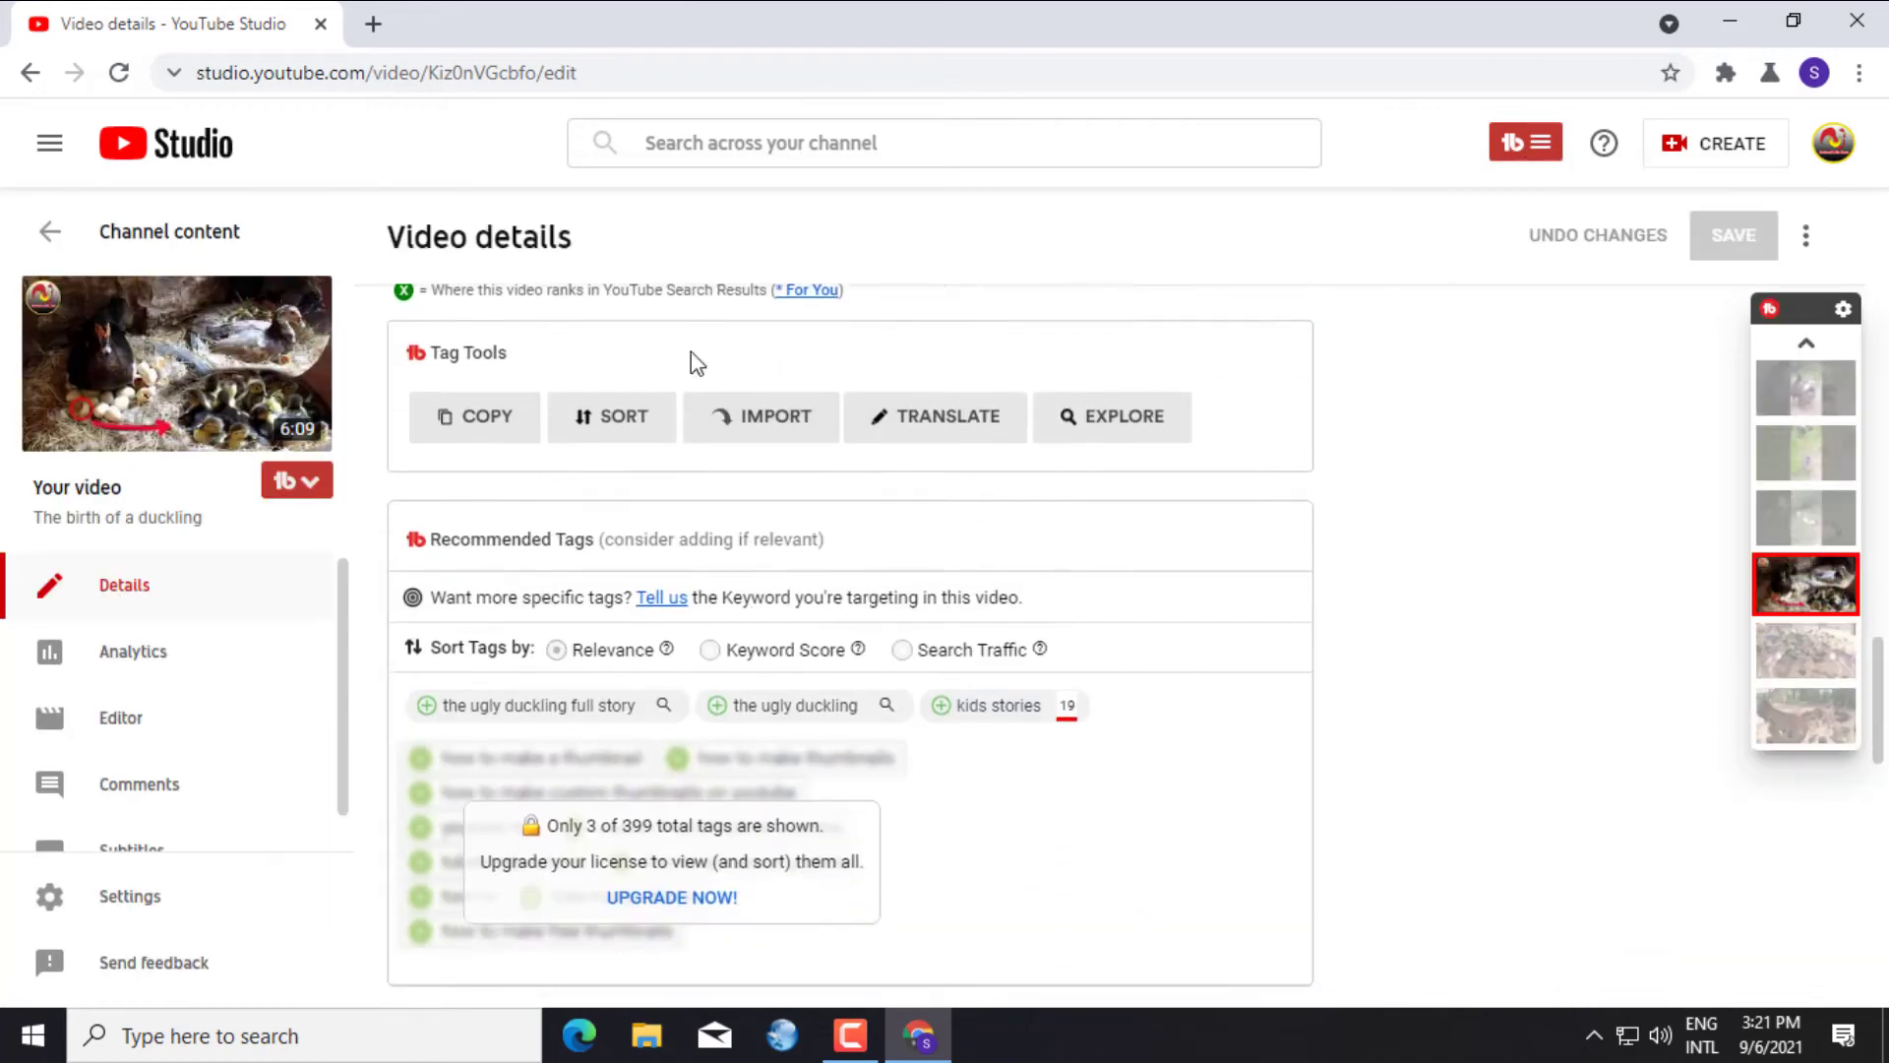
scroll(691, 364, "down", 4)
scroll(630, 295, "up", 10)
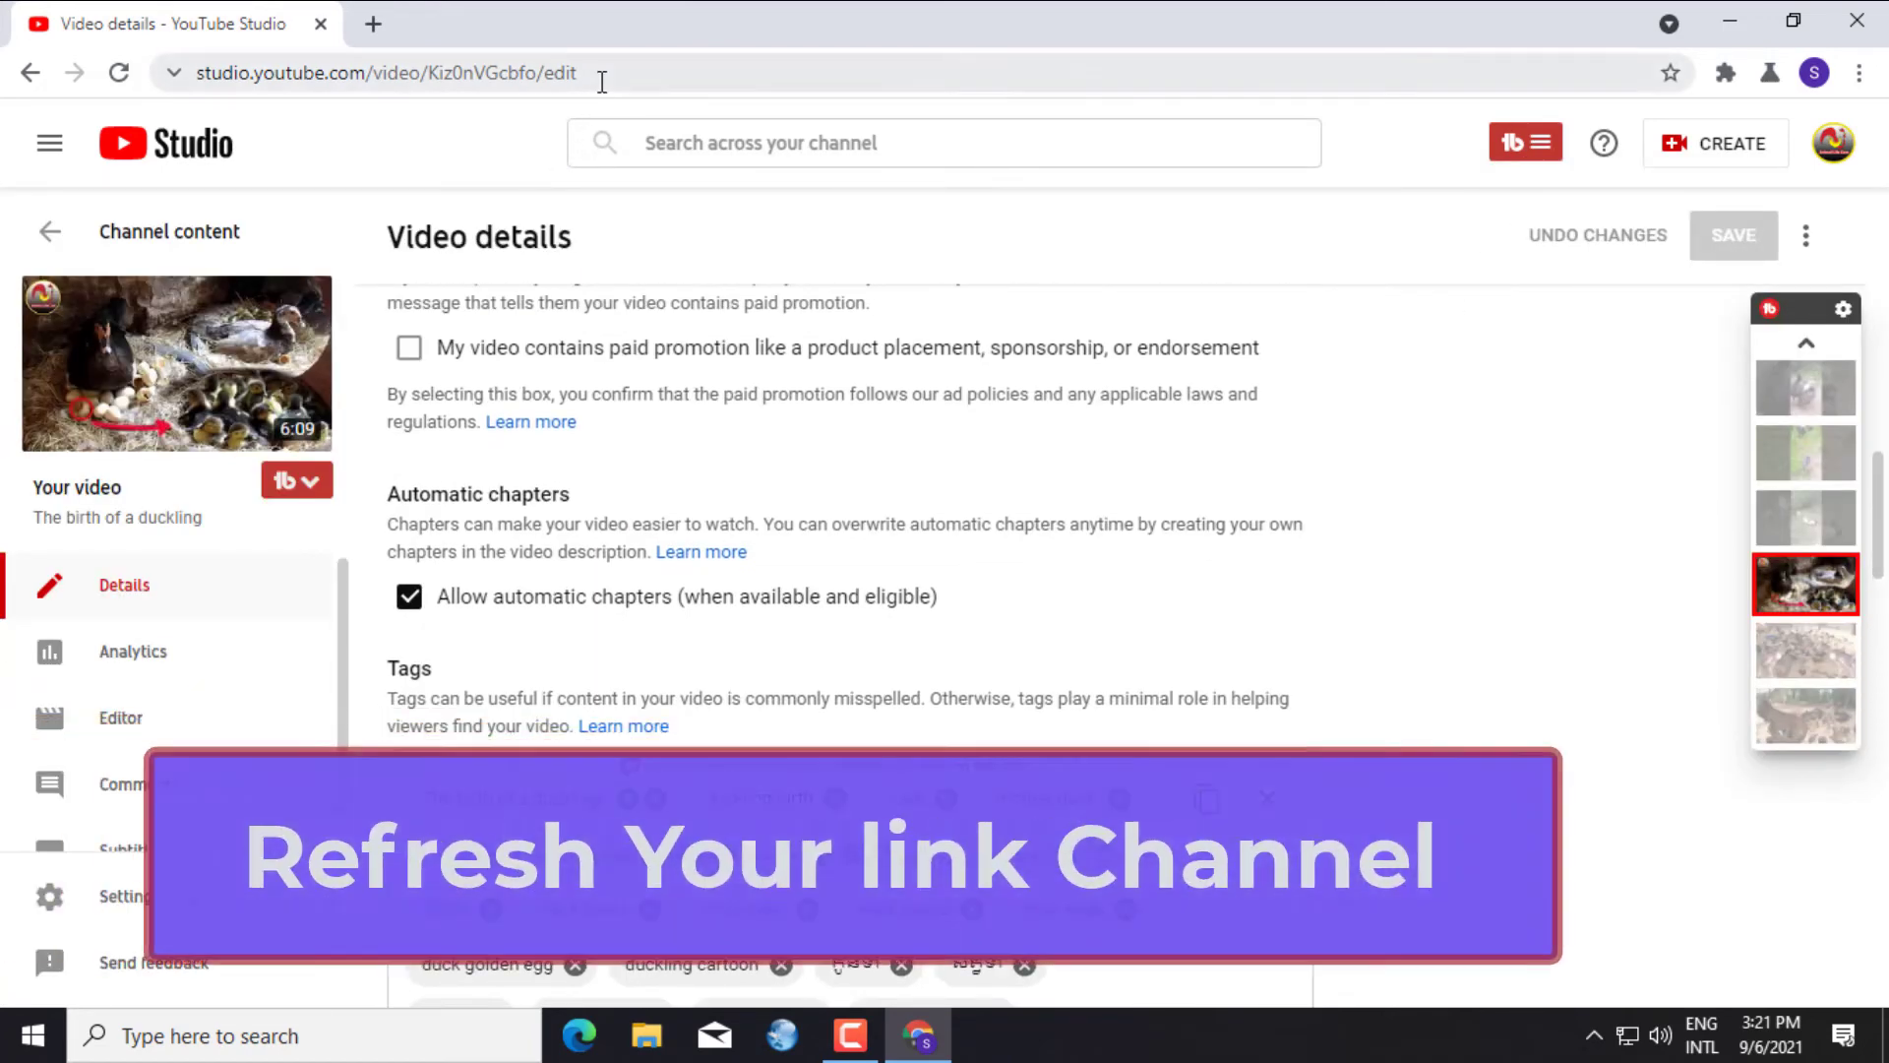
left_click(602, 81)
left_click(119, 73)
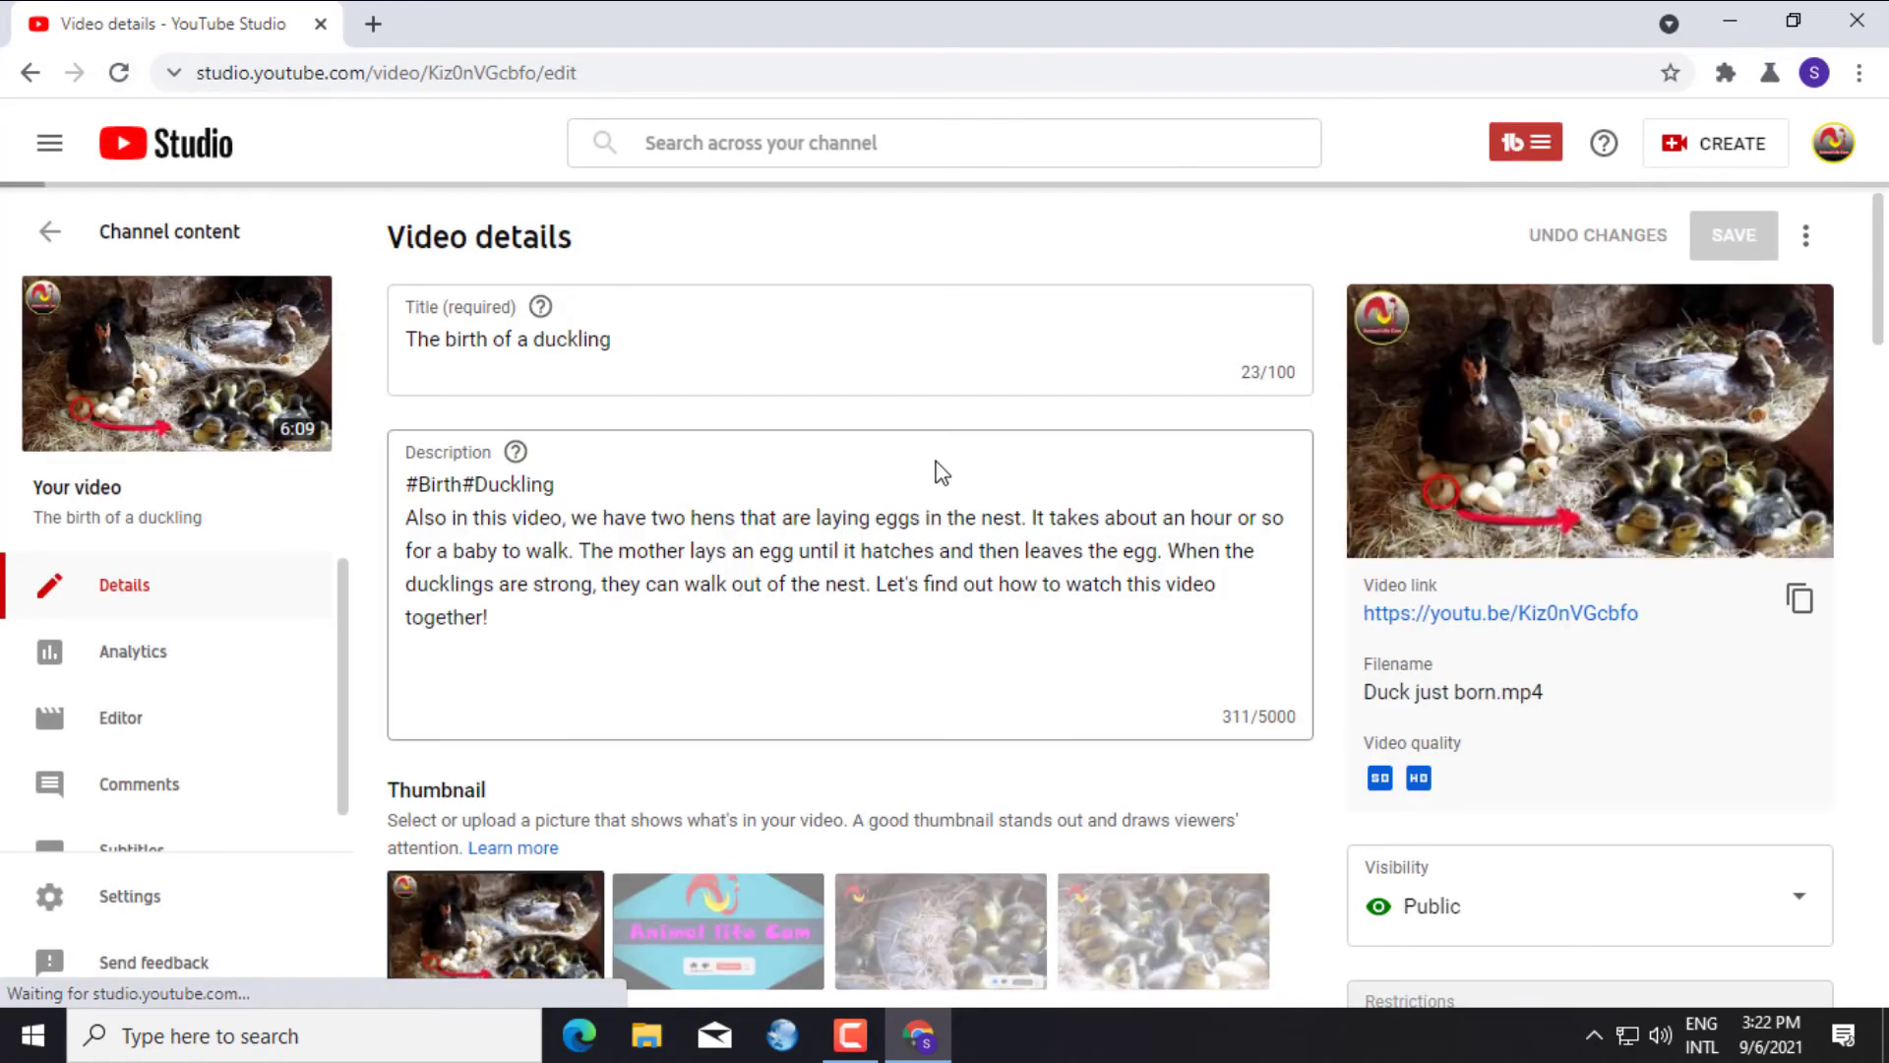
Examine the full list of TubeBuddy's recommended tags for the video "The birth of a duckling".
scroll(995, 621, "down", 10)
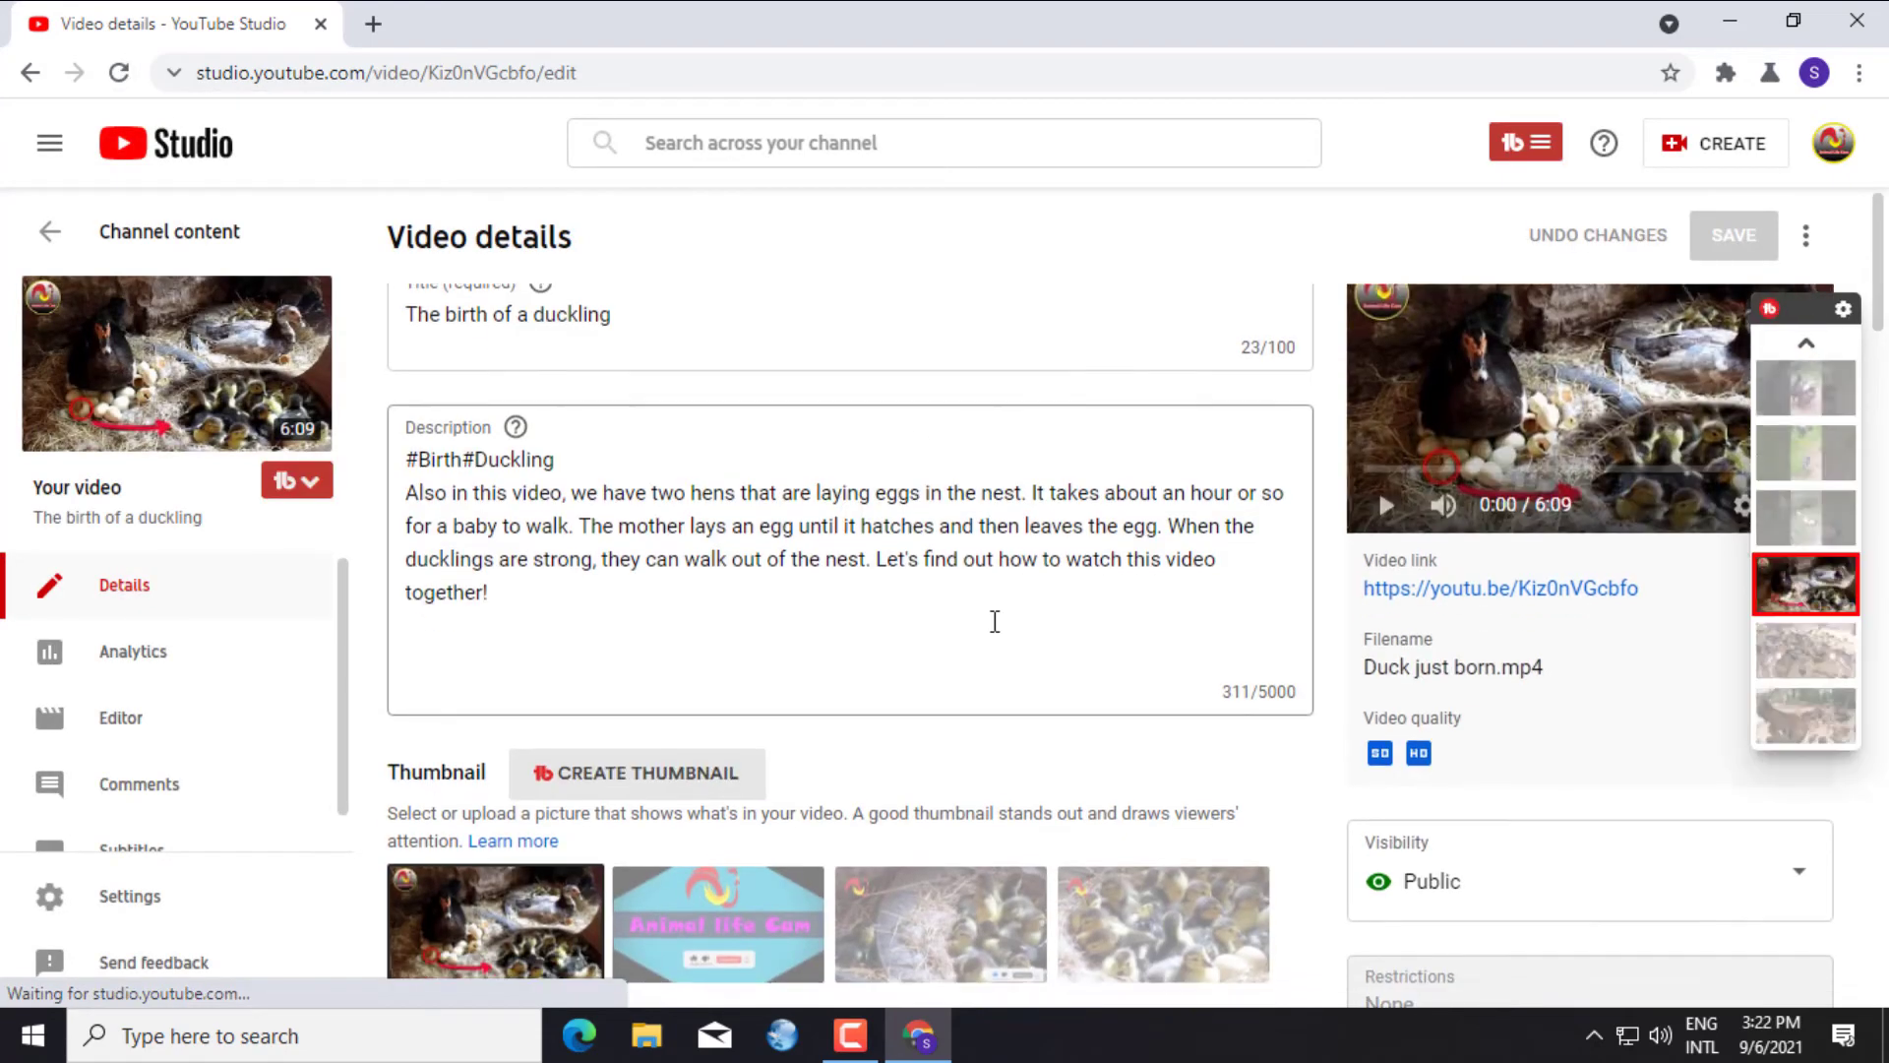
scroll(984, 620, "down", 5)
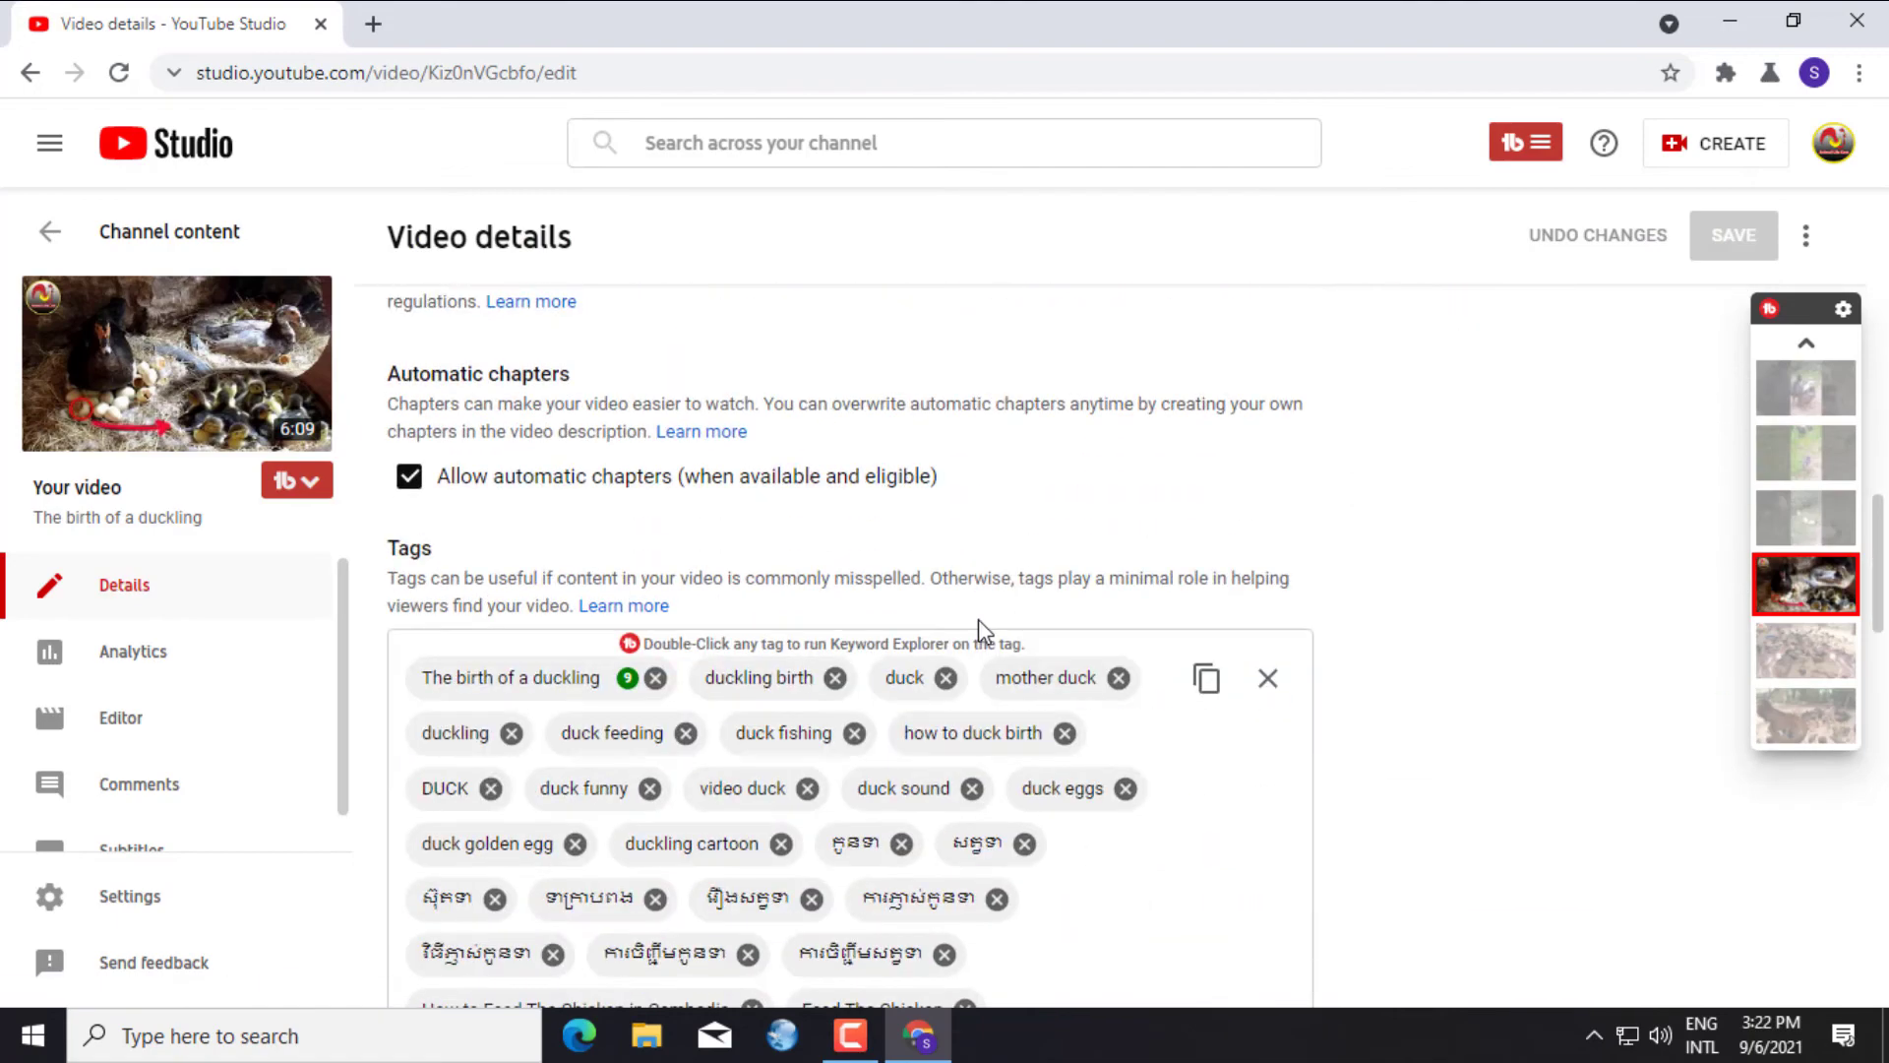
scroll(974, 618, "down", 7)
scroll(974, 625, "down", 3)
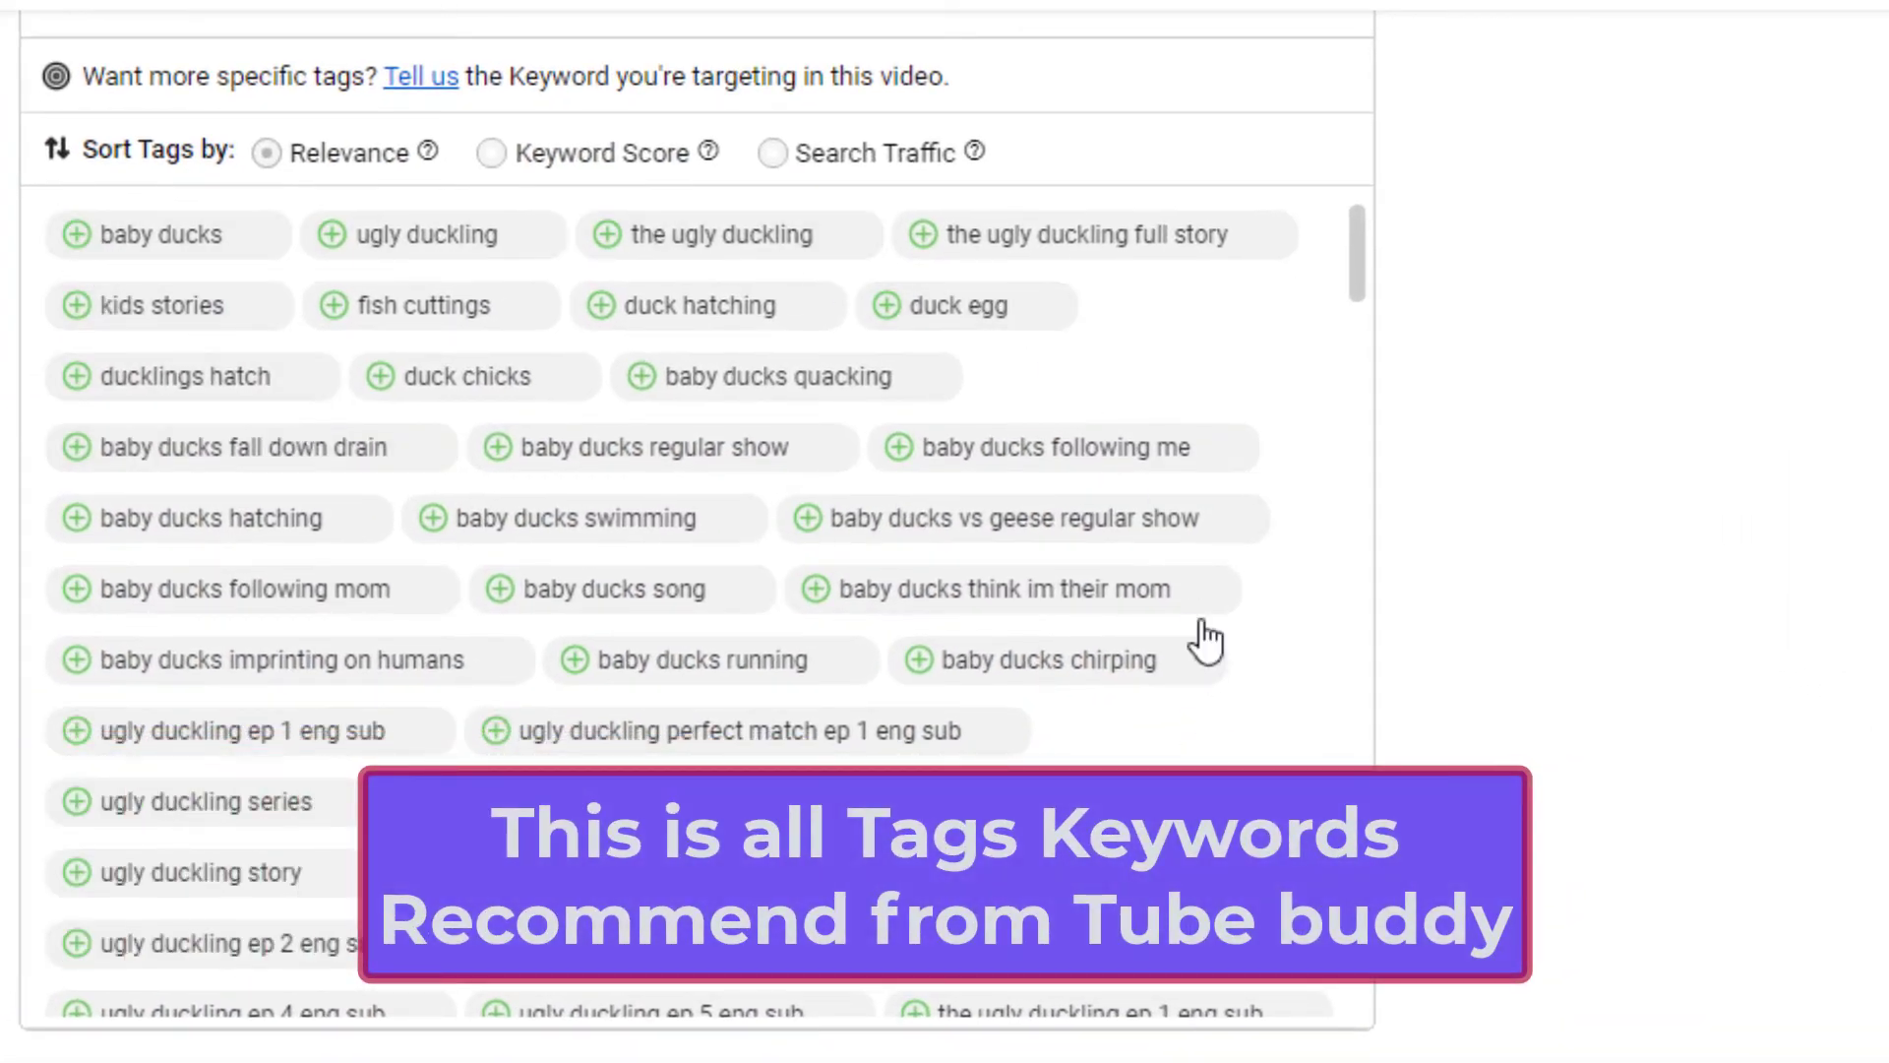
scroll(1305, 454, "down", 10)
left_click_drag(1367, 351, 1316, 162)
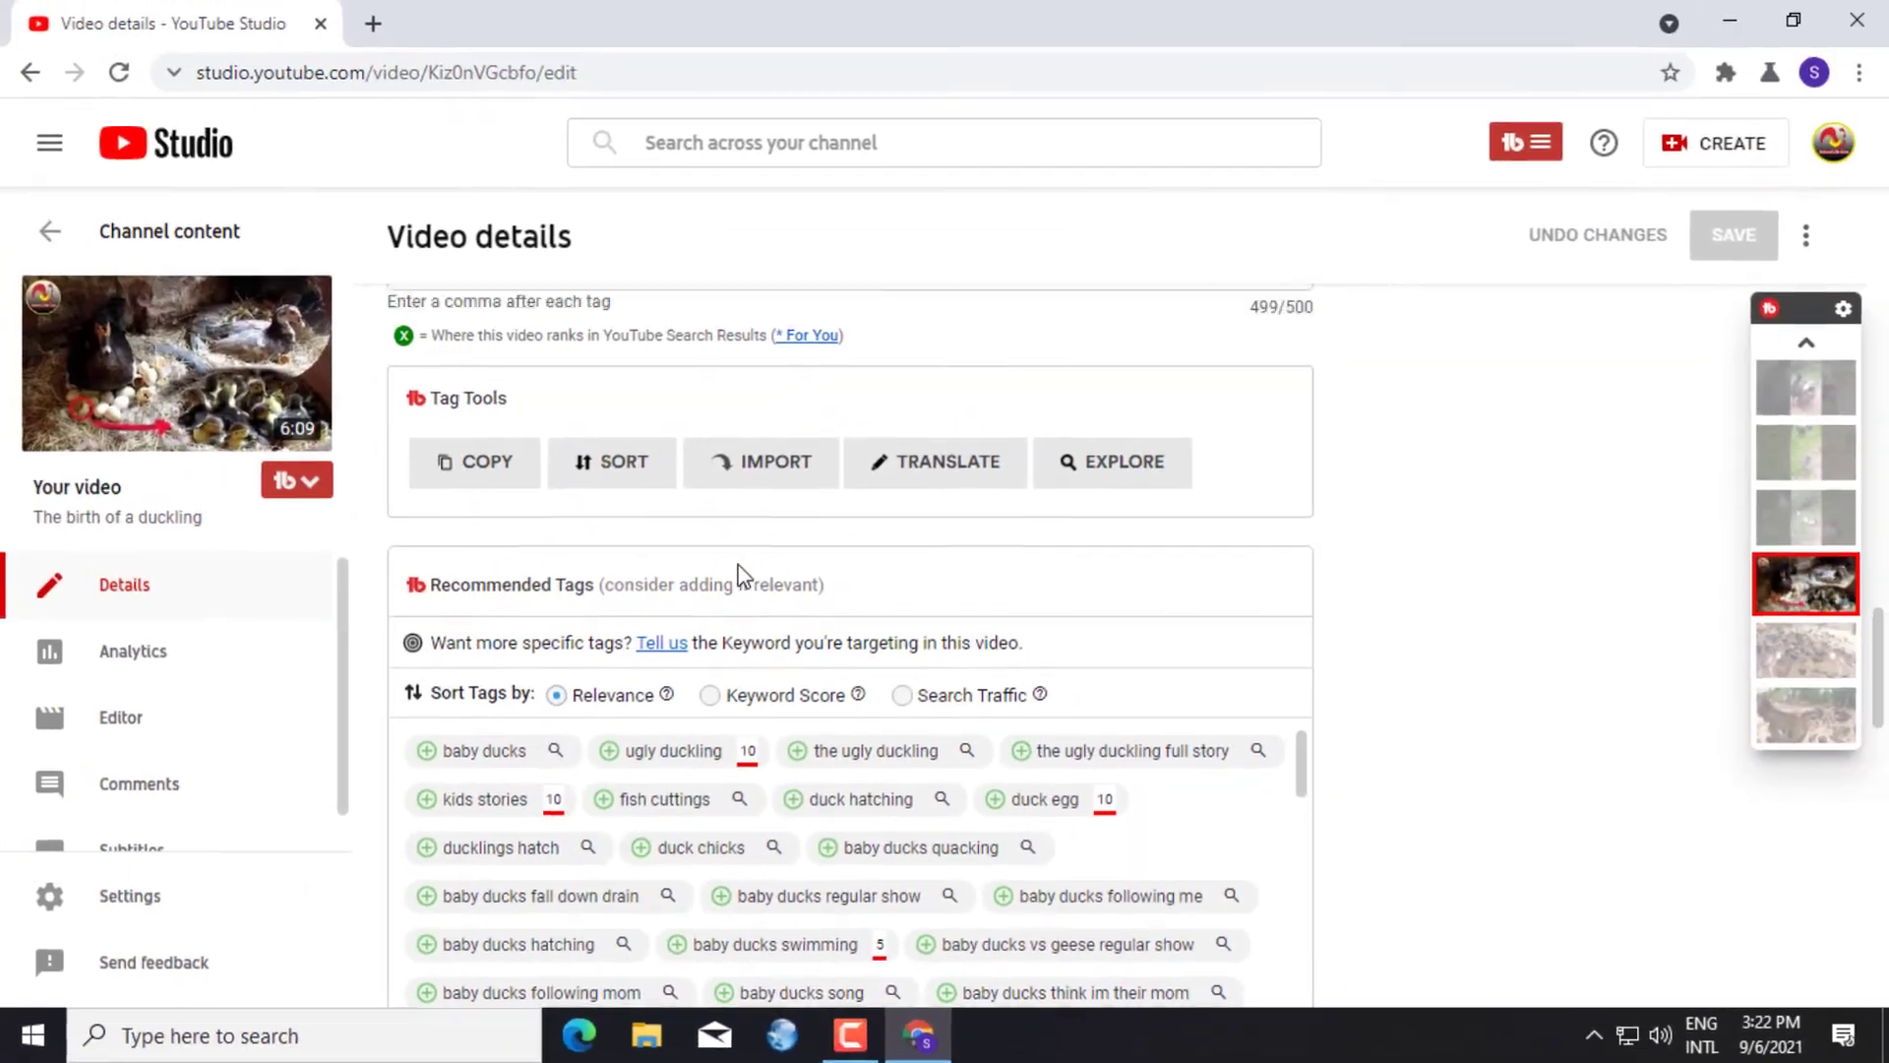
Enter "animal" as a video tag and browse TubeBuddy's related search terms for it.
scroll(743, 575, "up", 5)
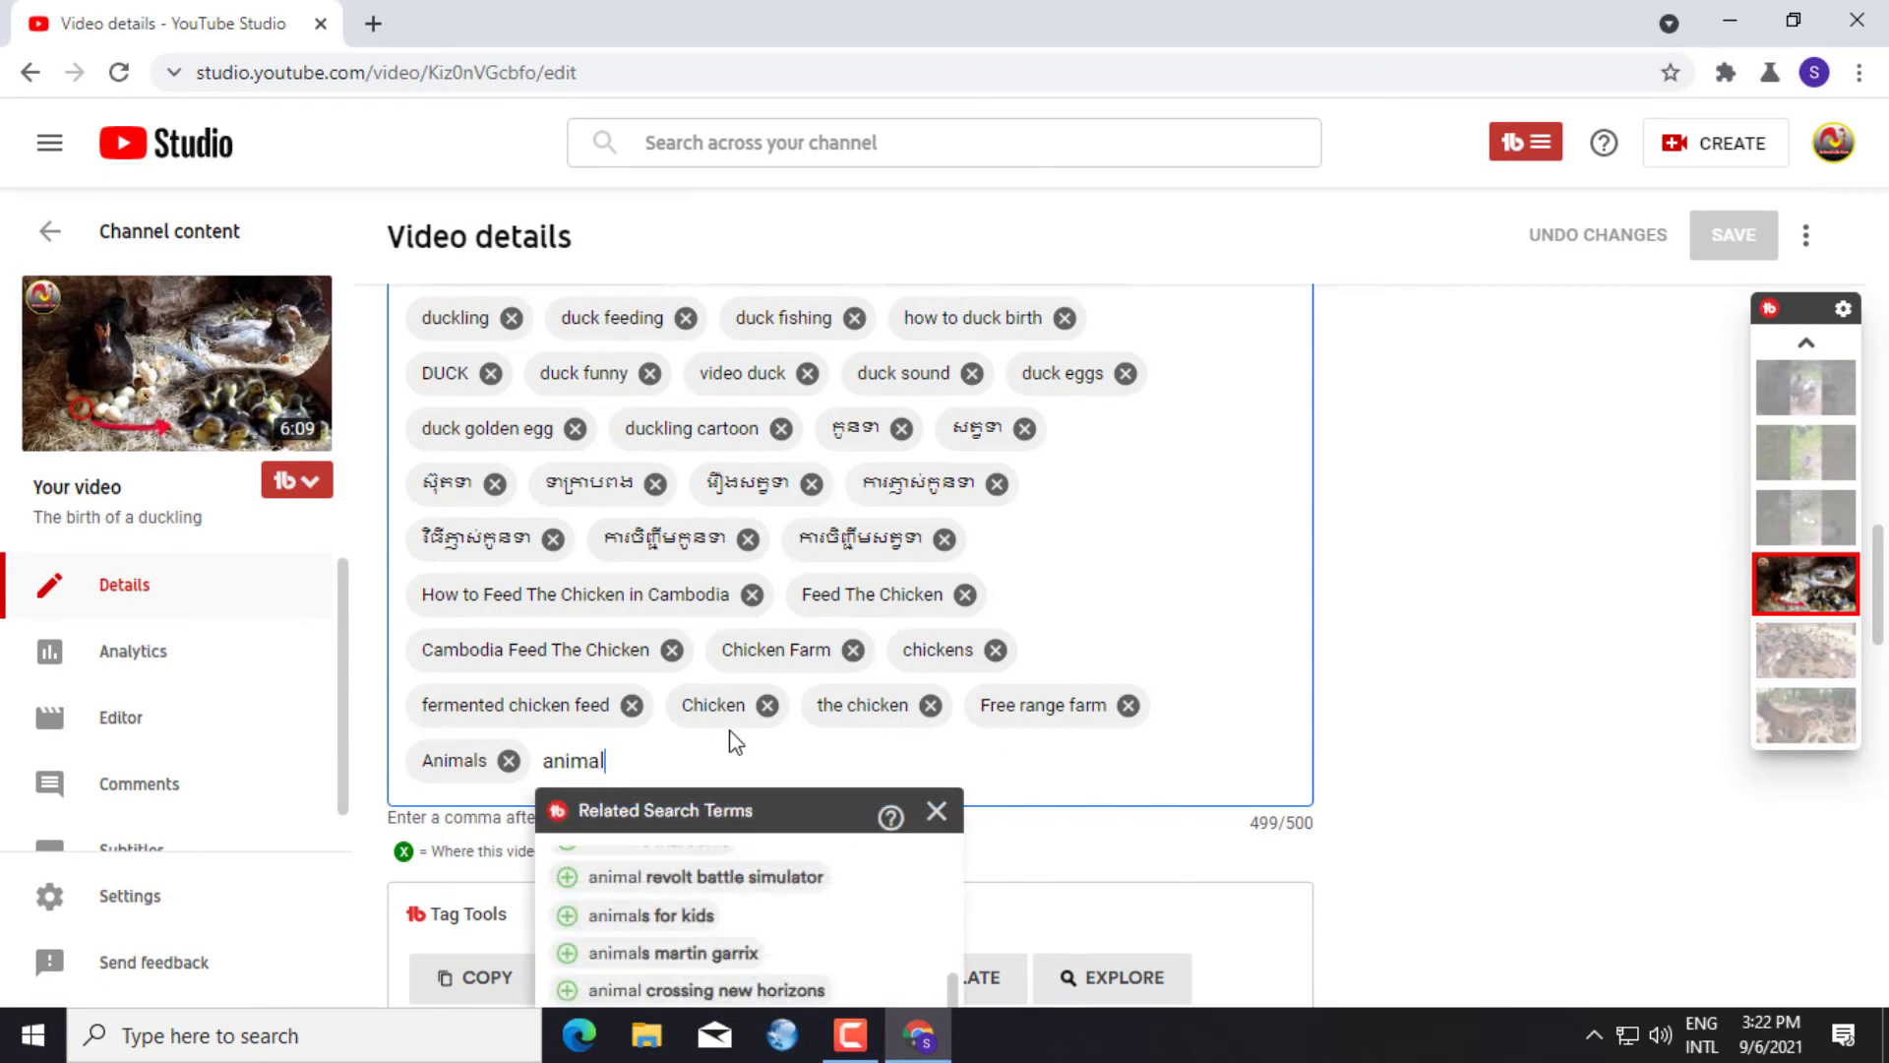
scroll(725, 896, "down", 2)
scroll(725, 848, "down", 1)
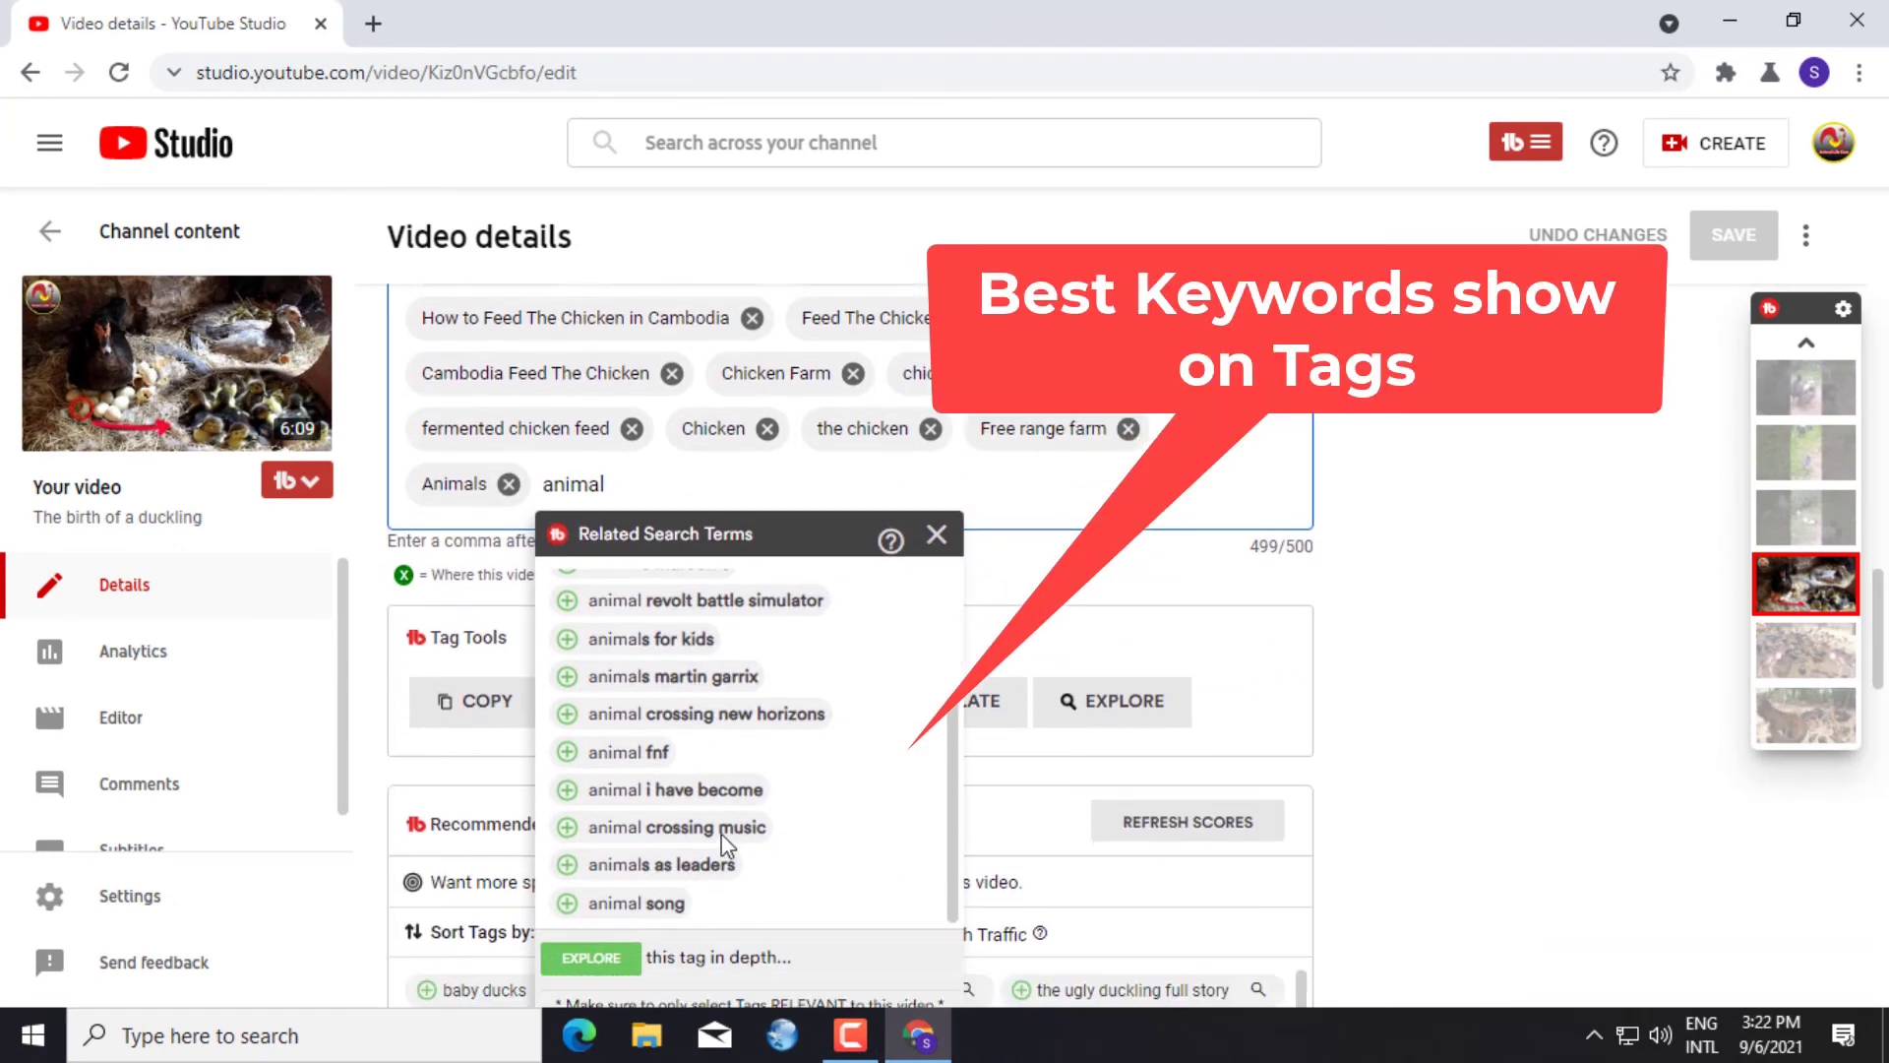
left_click_drag(957, 760, 983, 603)
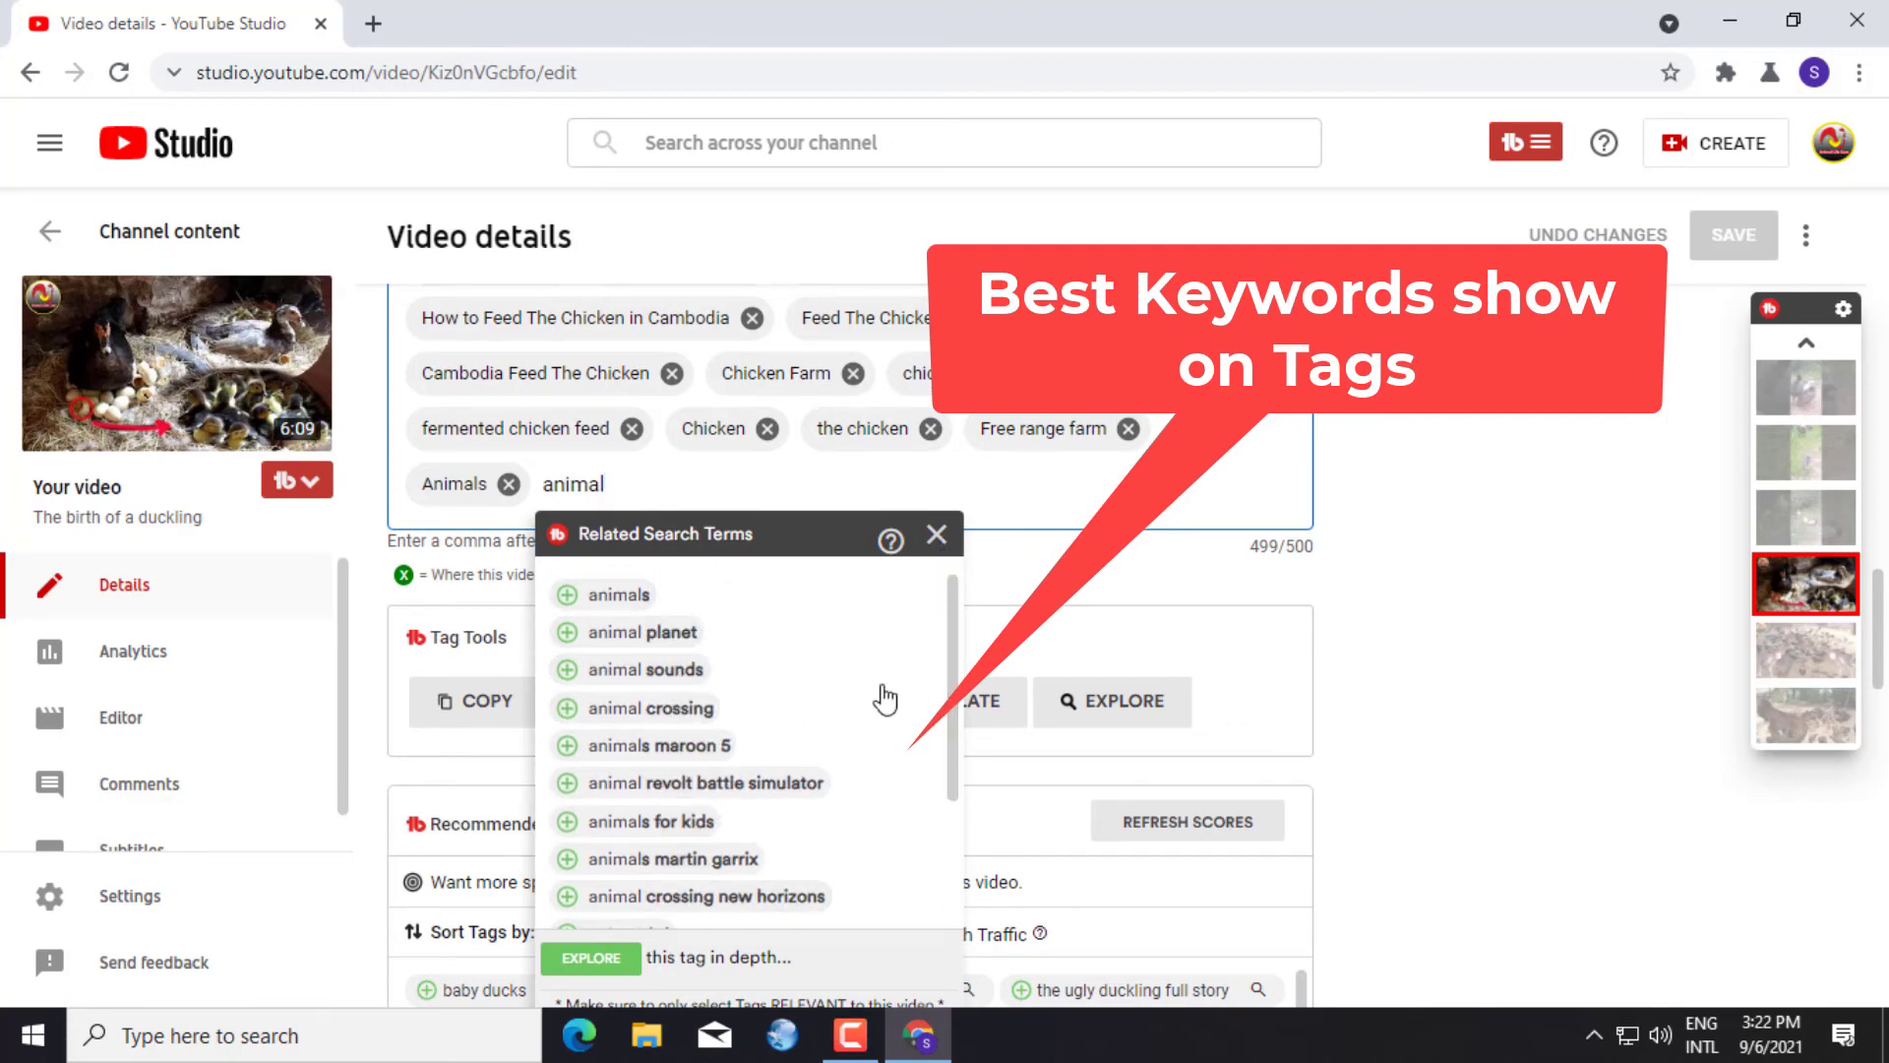
key("Return")
scroll(841, 693, "down", 3)
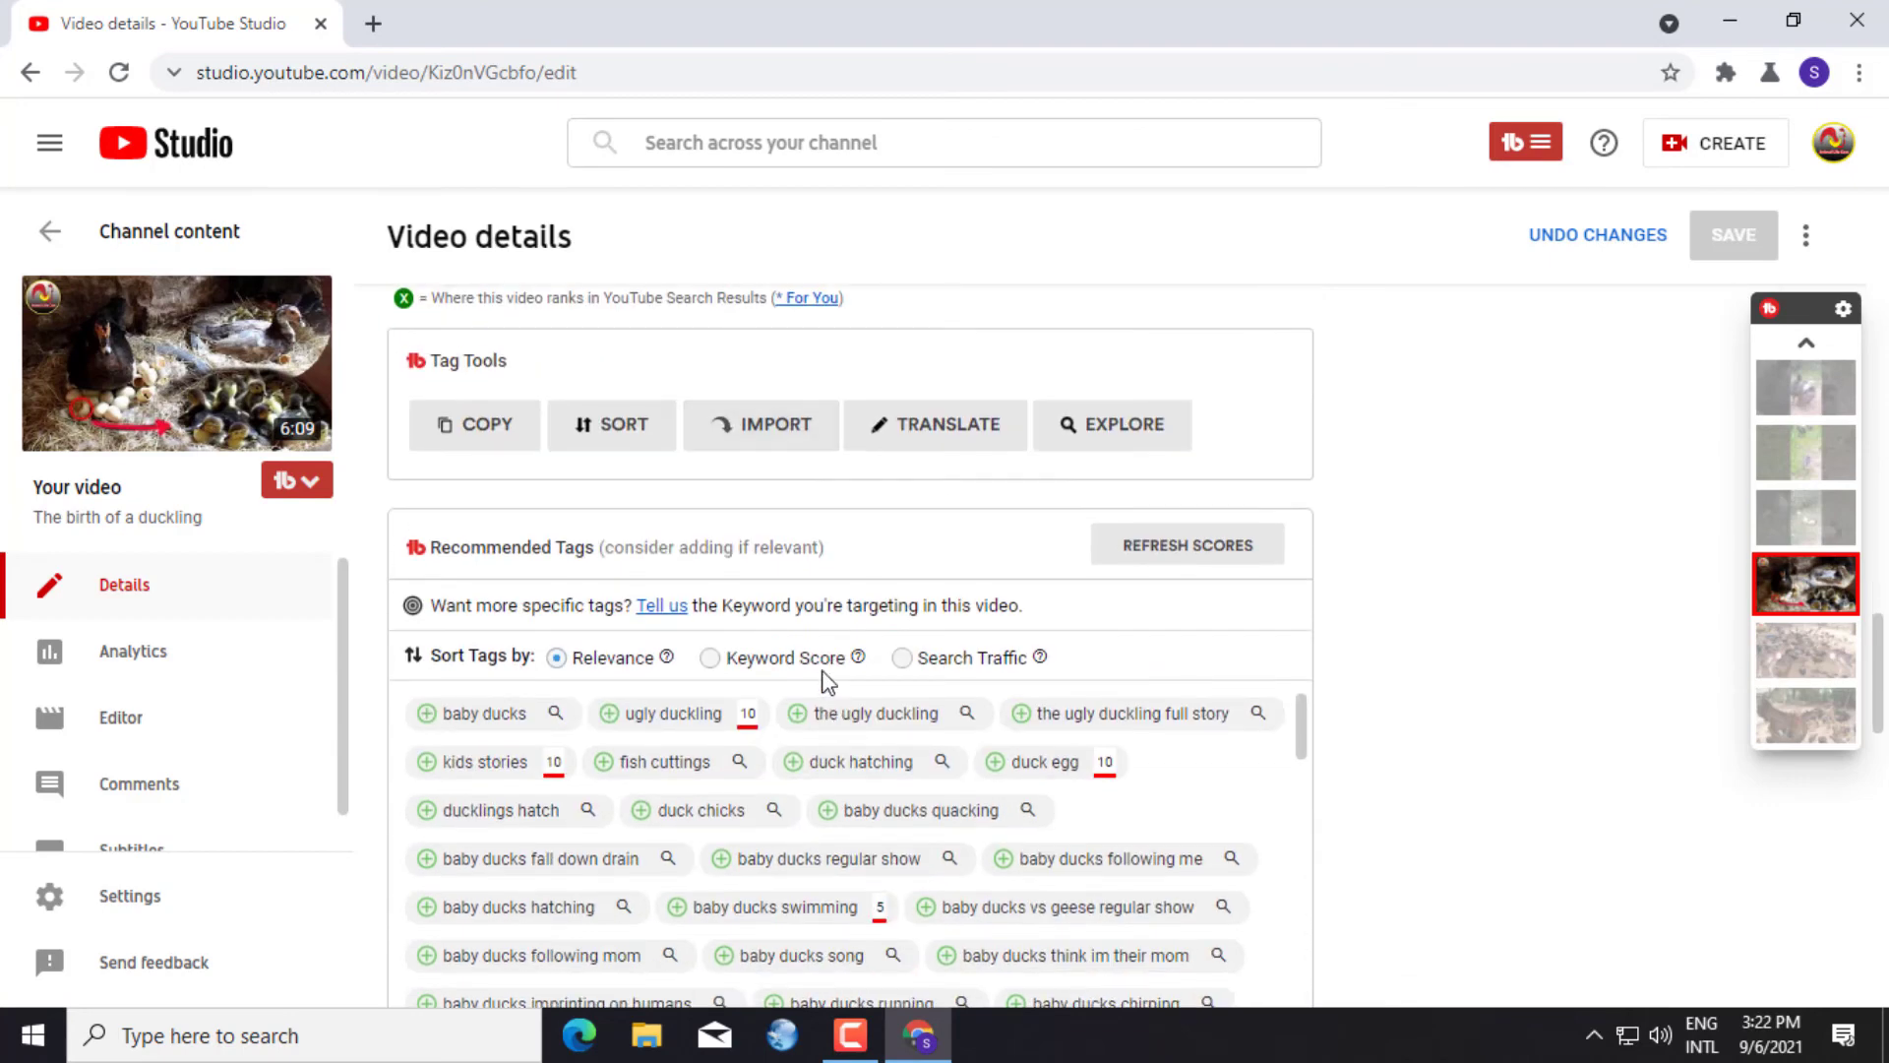
Explore the keyword "animals for kids" in TubeBuddy's Keyword Explorer, then close the explorer.
left_click(1090, 443)
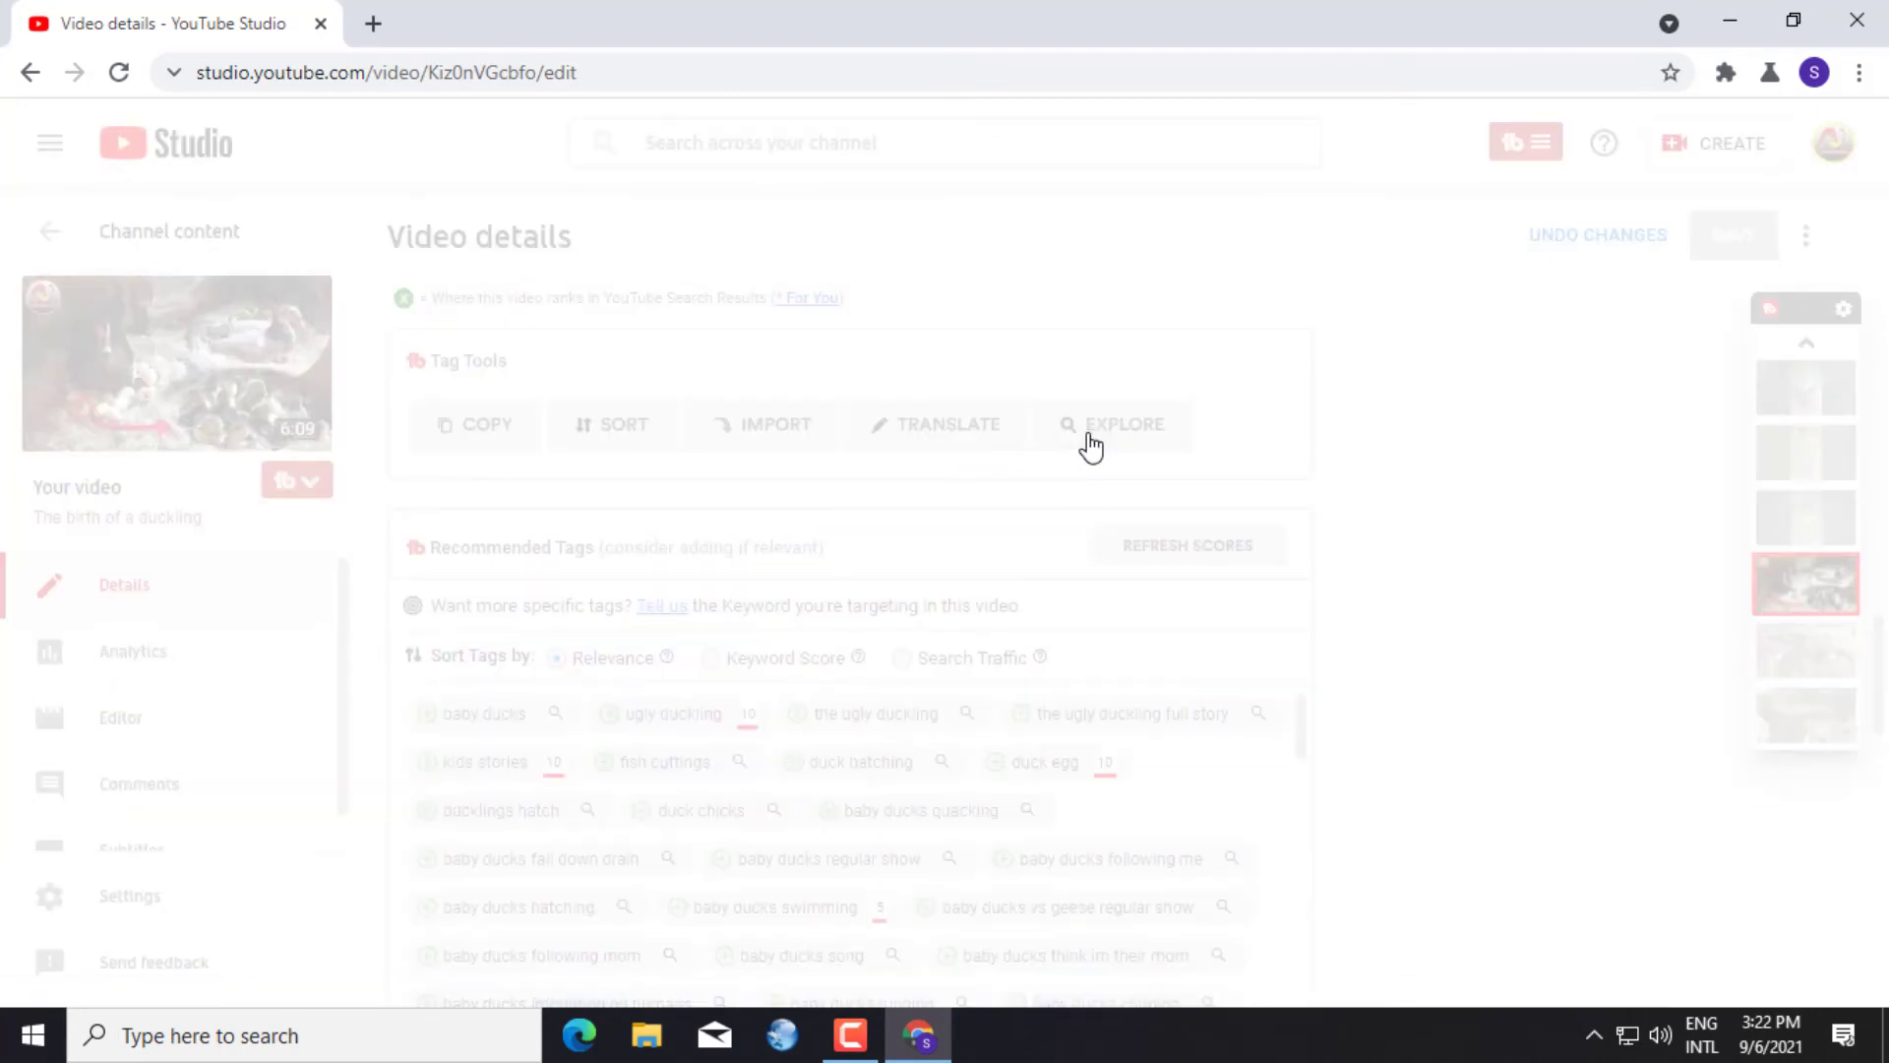
type("animals")
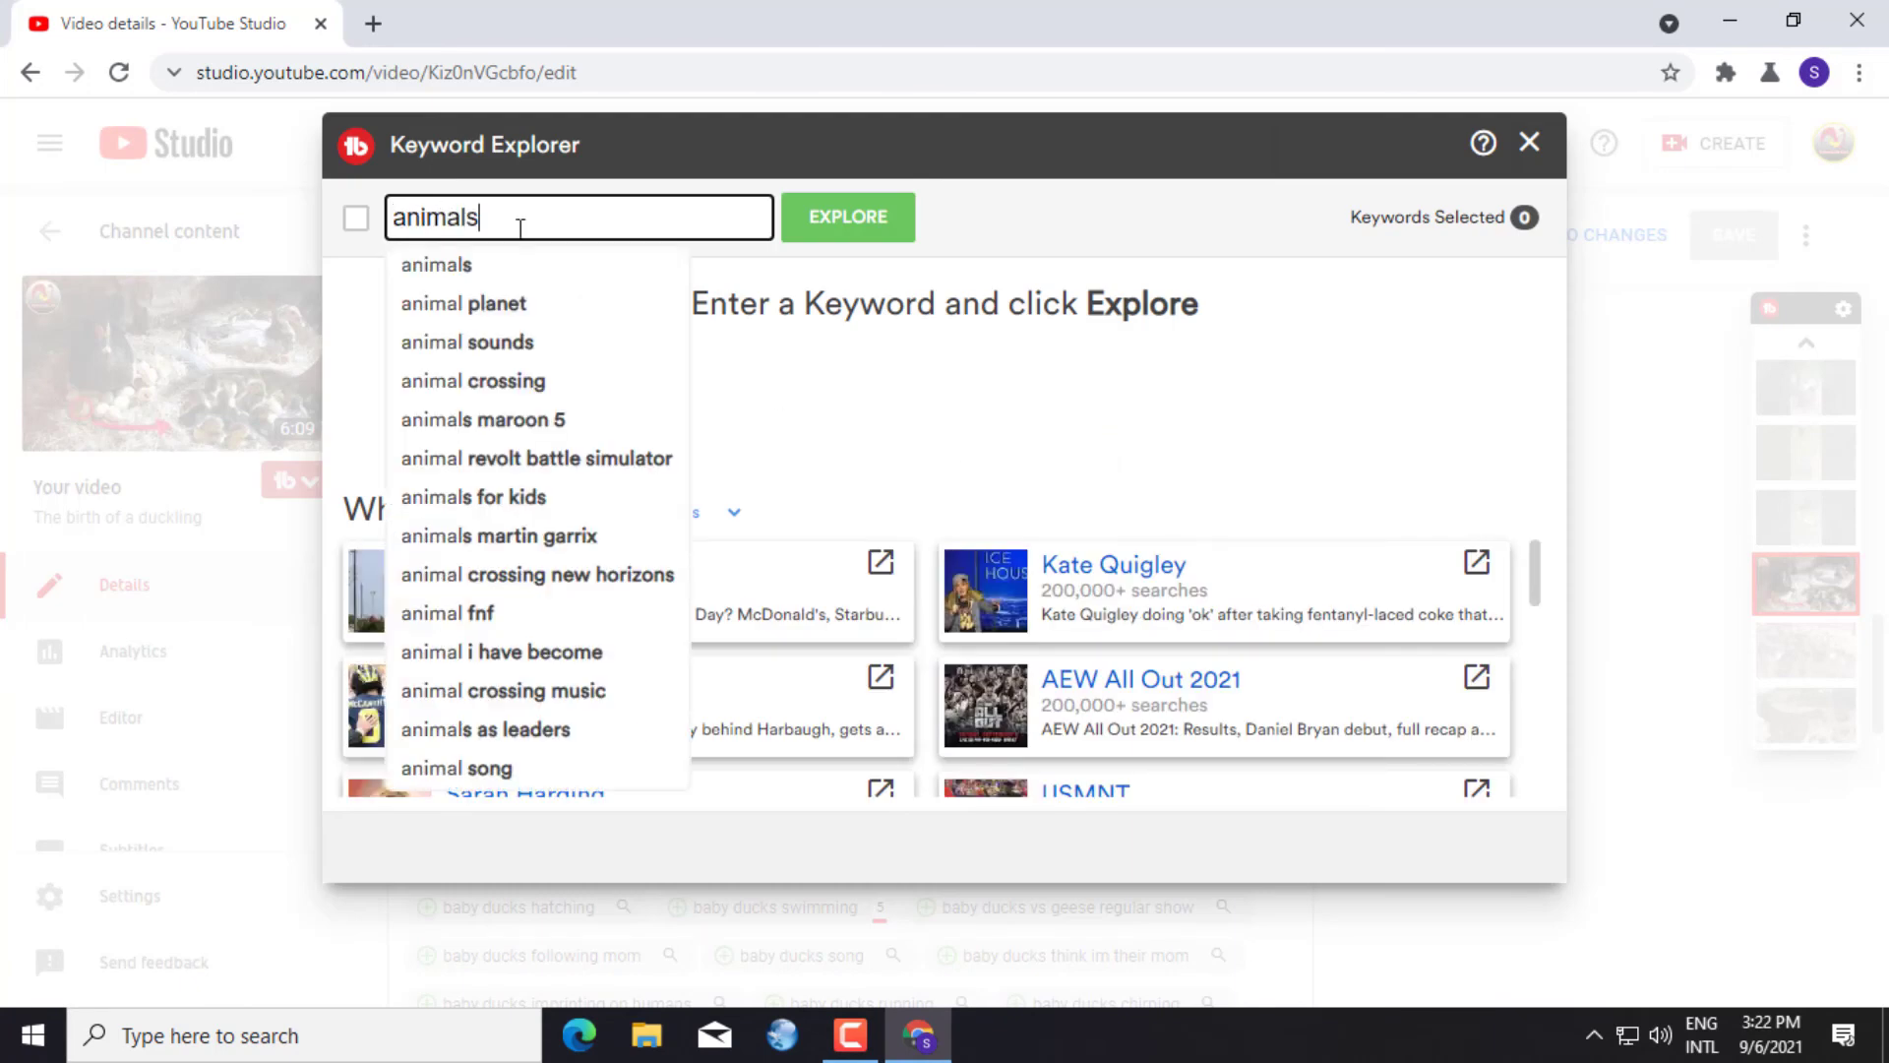
left_click(520, 305)
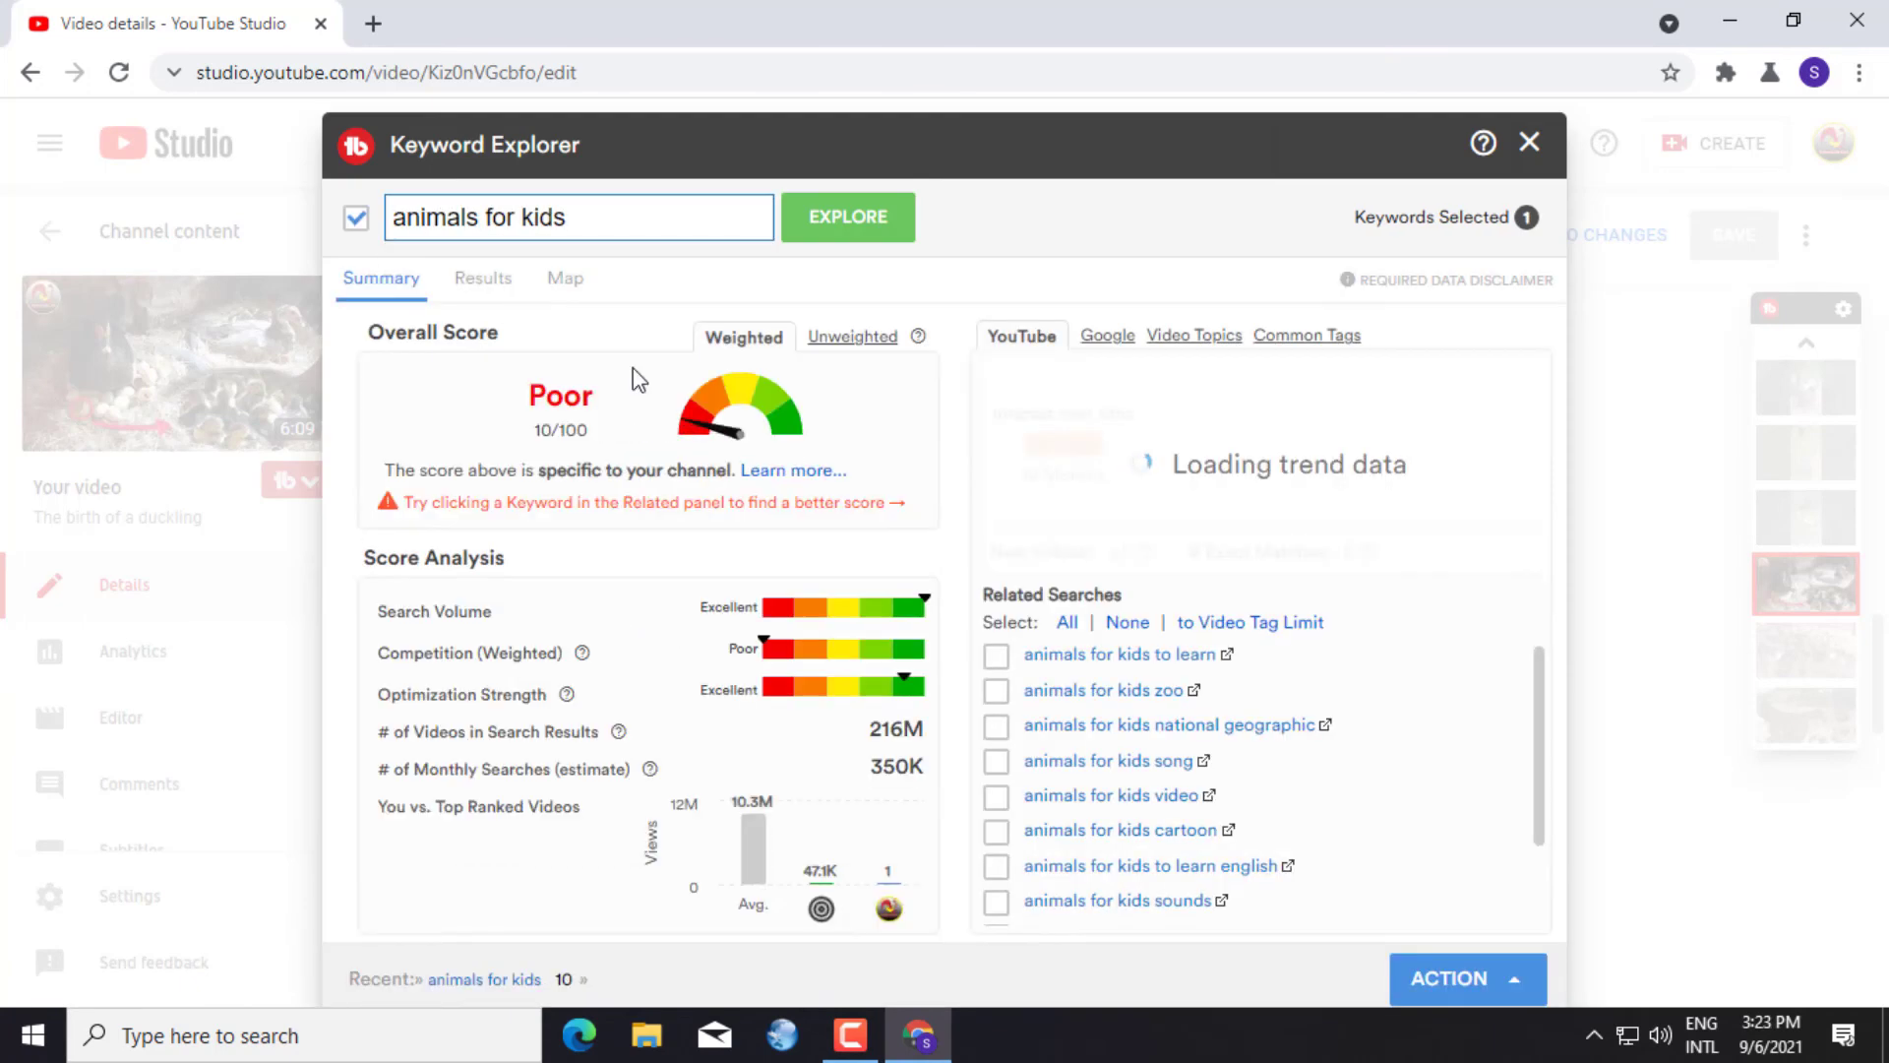
left_click(1531, 145)
Look through the video's details and recommended tags once more, then close the browser.
scroll(852, 529, "down", 5)
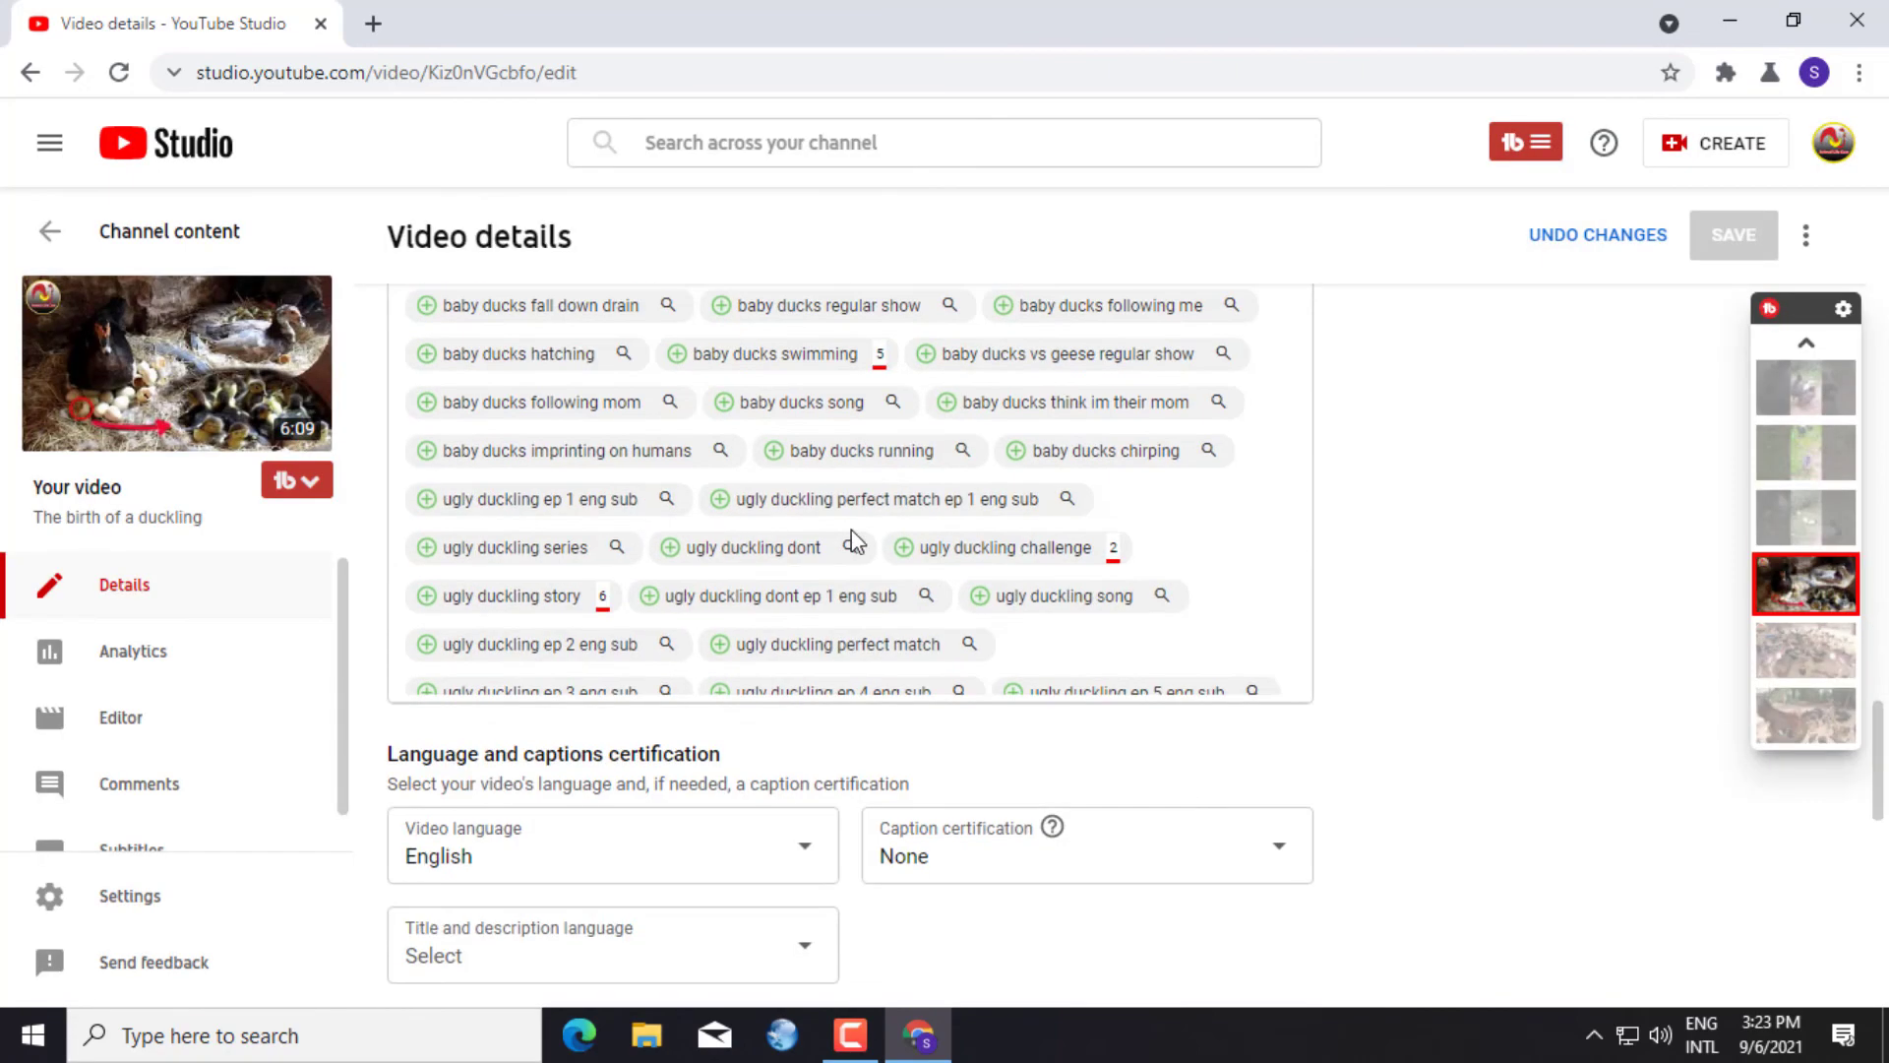
scroll(836, 622, "up", 15)
scroll(622, 594, "up", 8)
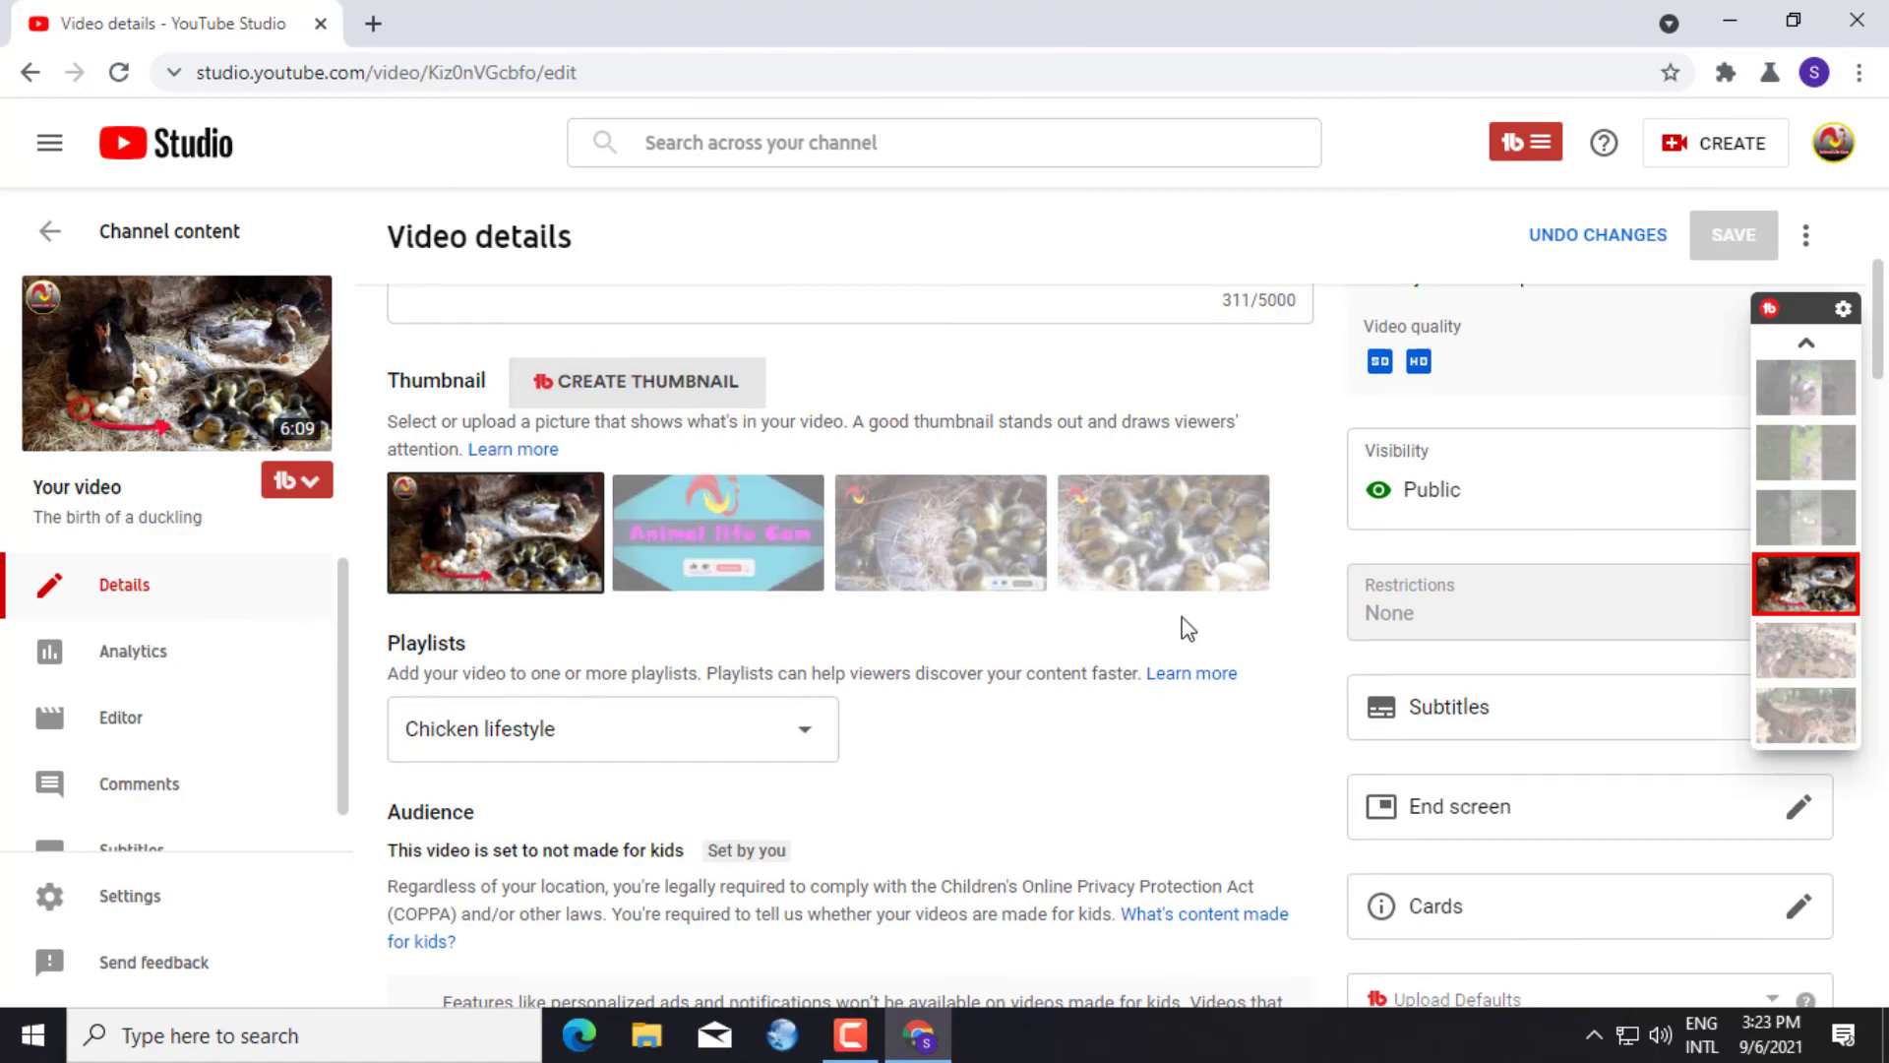
scroll(1185, 632, "down", 10)
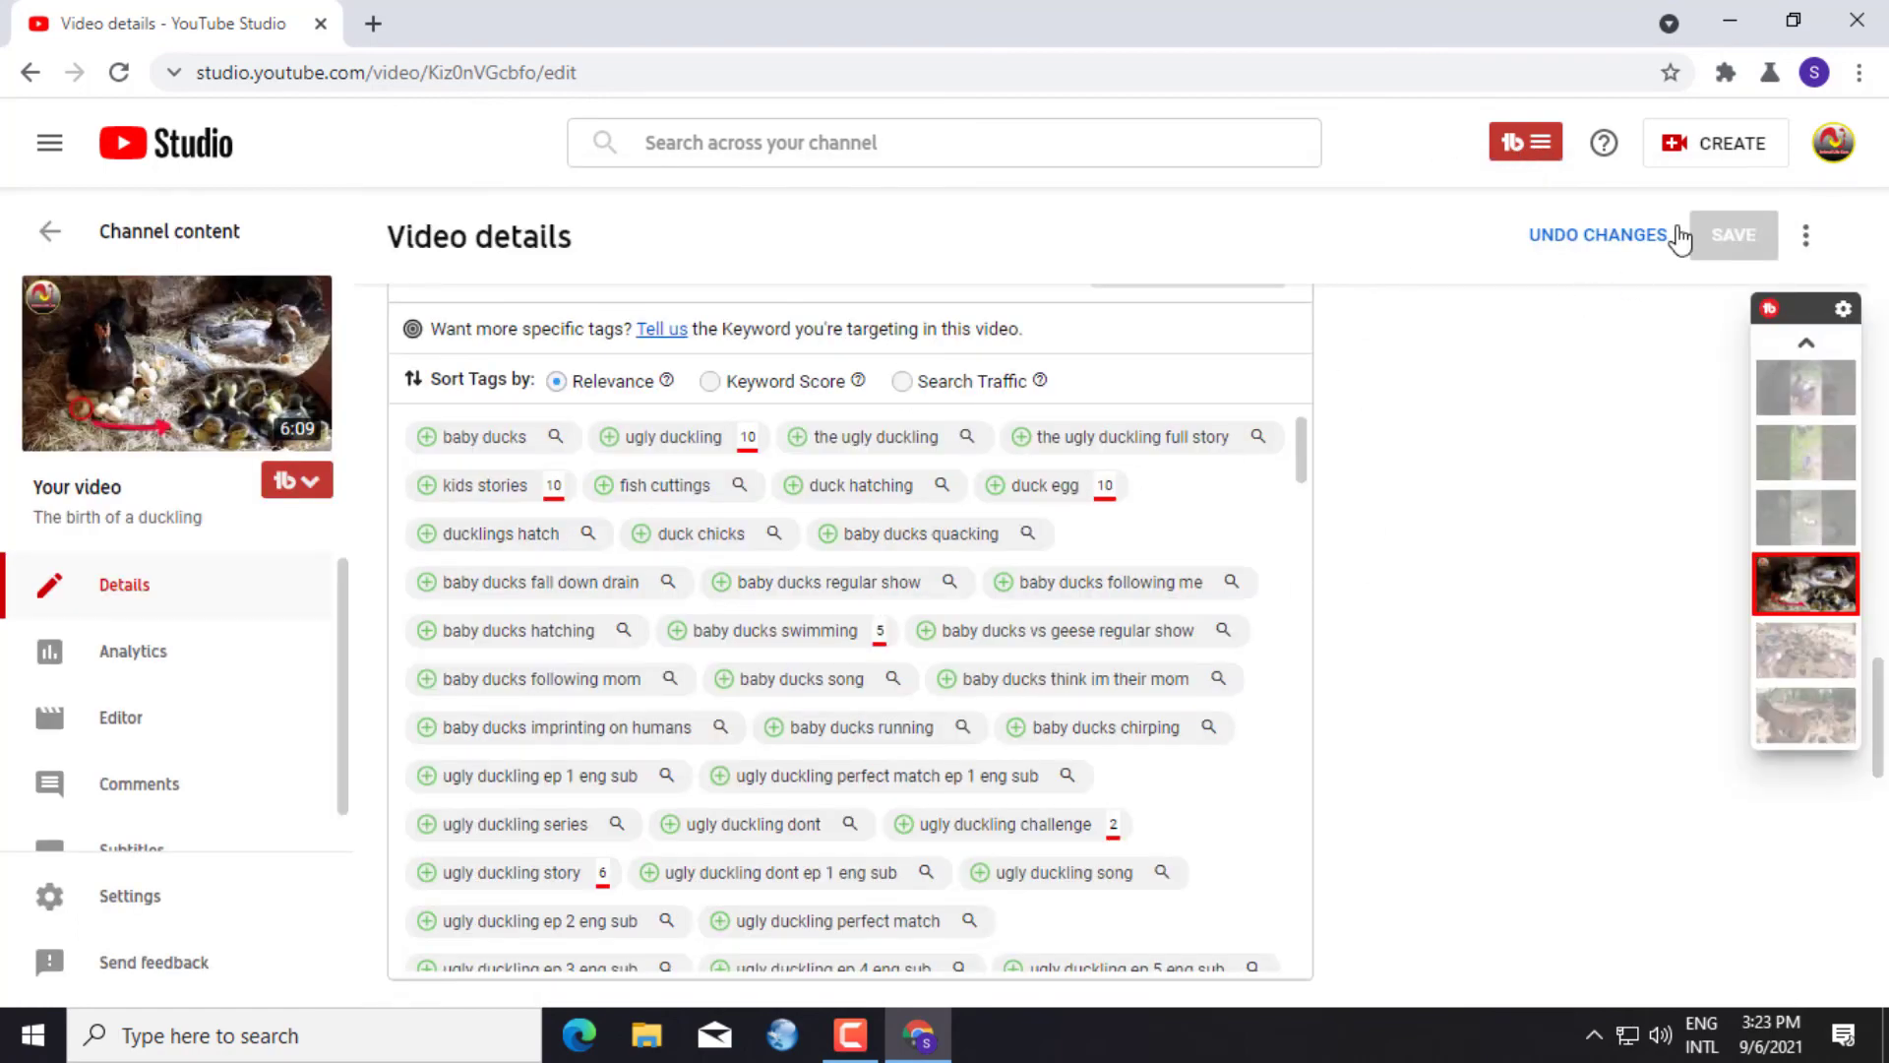
left_click(1870, 17)
left_click(1092, 241)
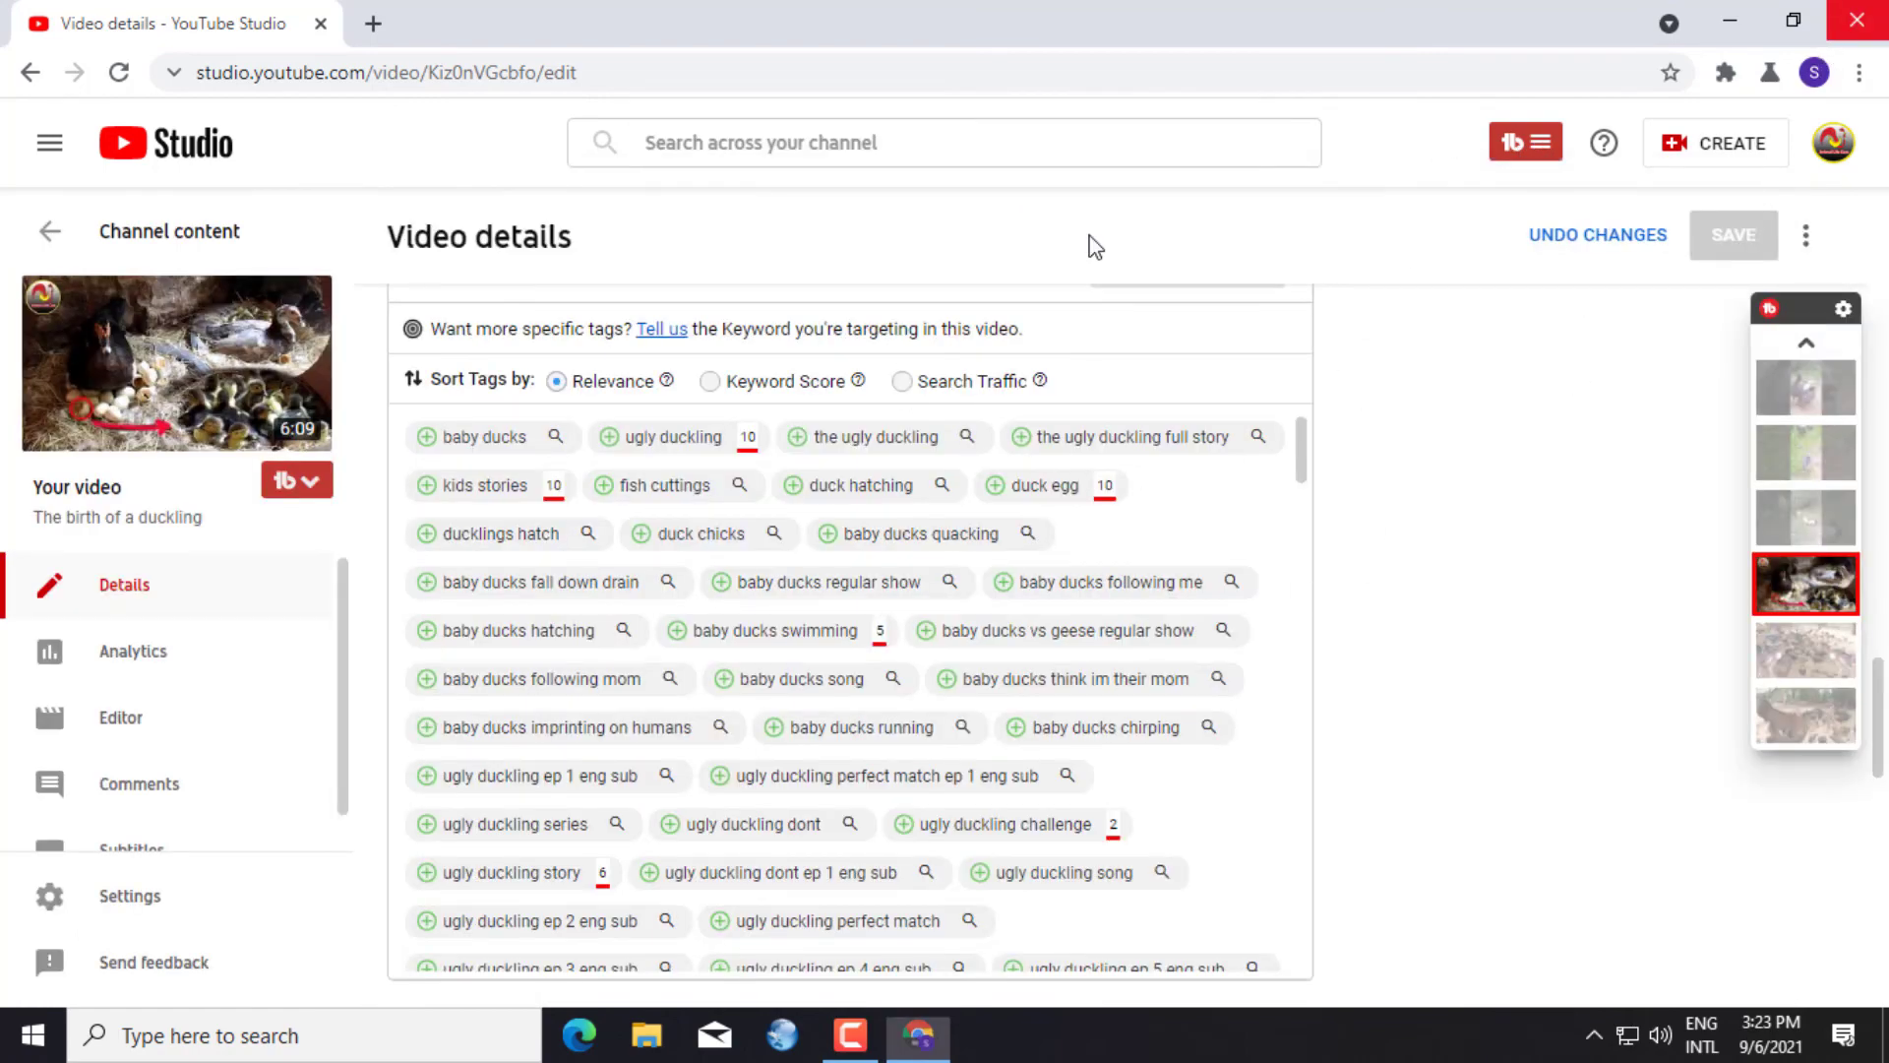